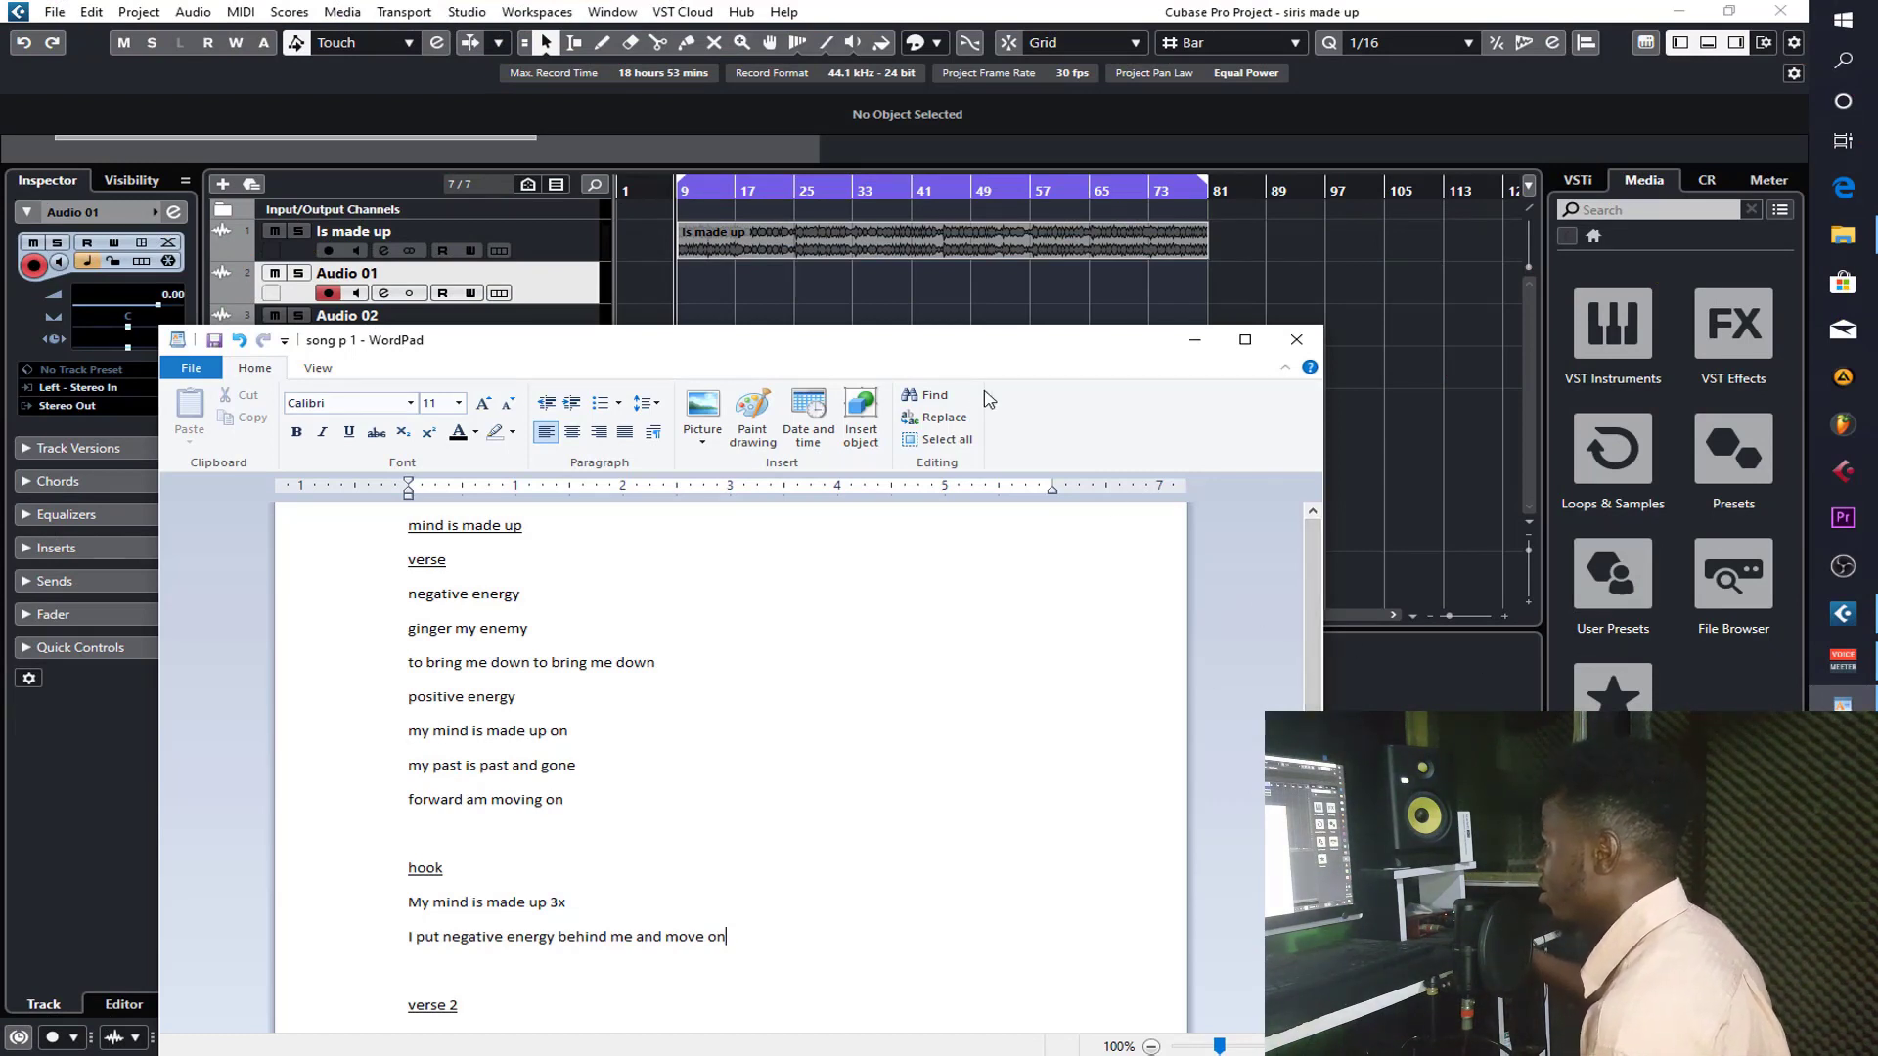
- Read through the verse, hook and verse 2 lyrics in the WordPad document, and return to the Cubase project
{"action": "left_click_drag", "start_coordinate": [930, 355], "coordinate": [1447, 323]}
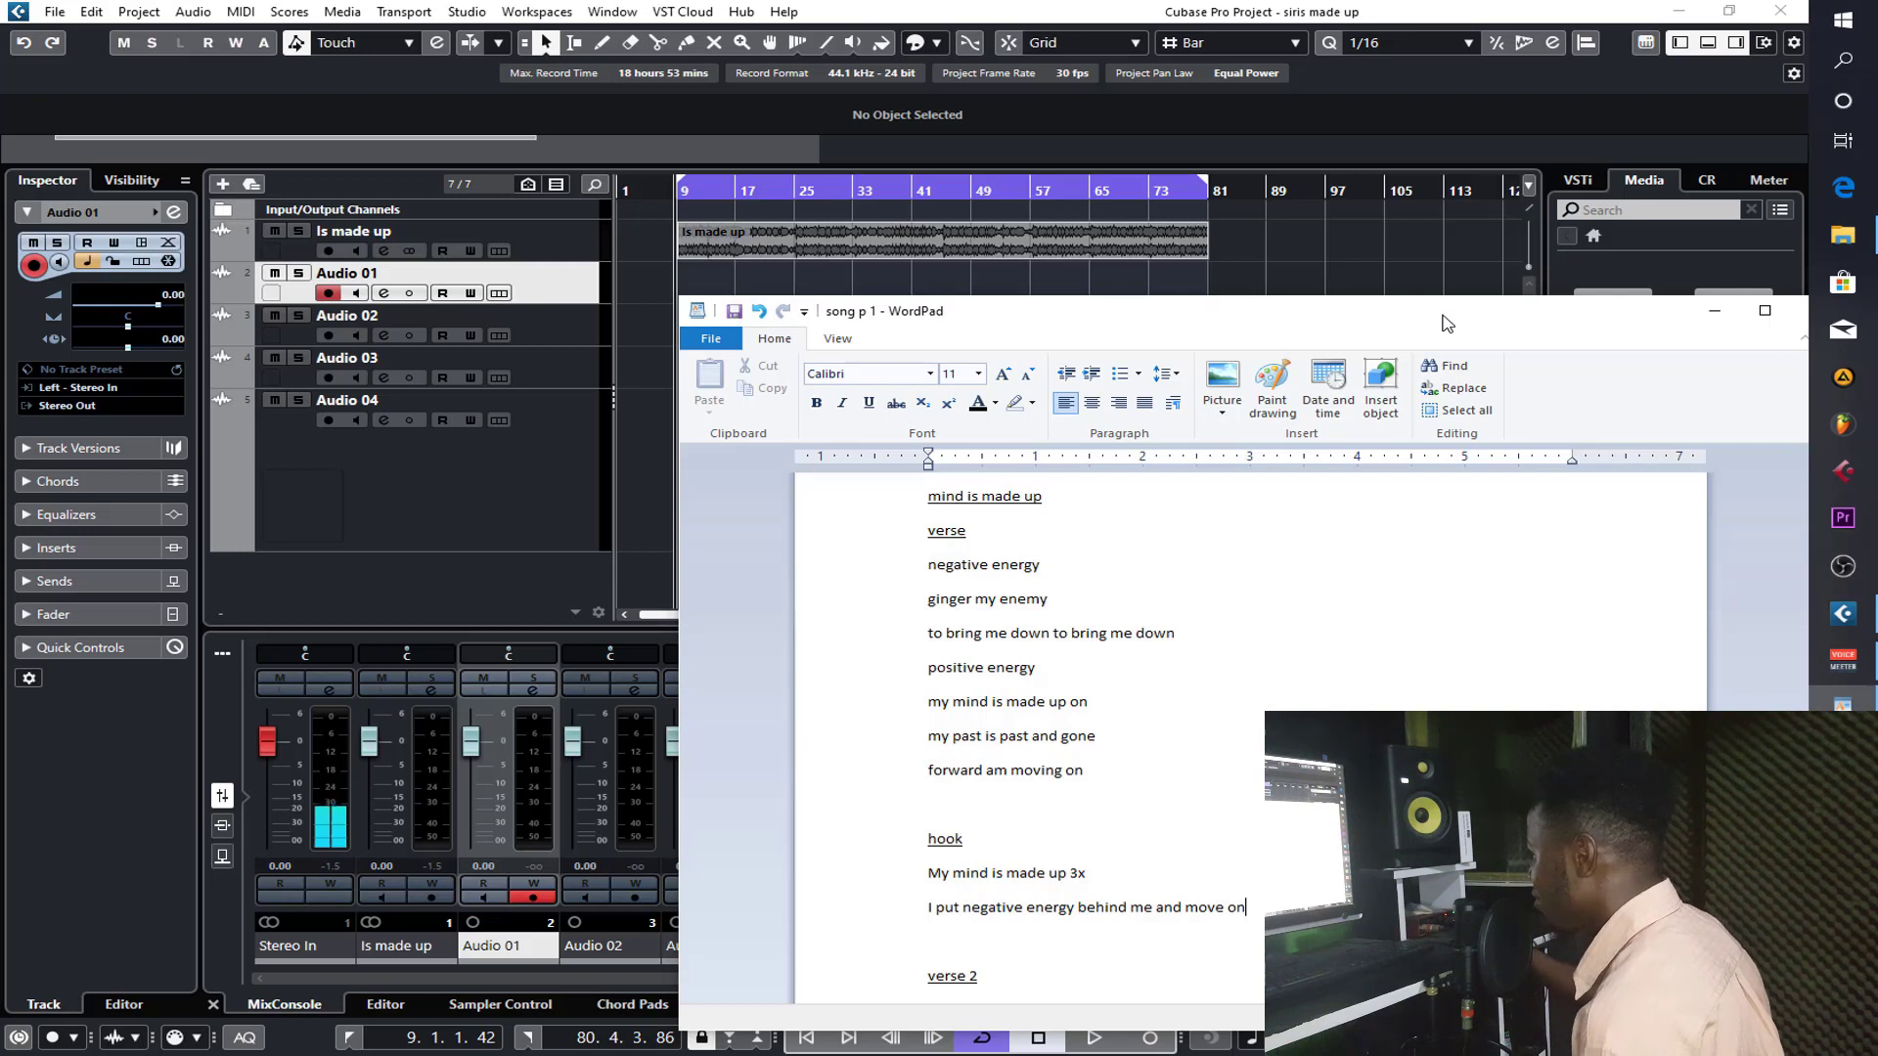
{"action": "scroll", "coordinate": [1251, 744], "scroll_direction": "down", "scroll_amount": 3}
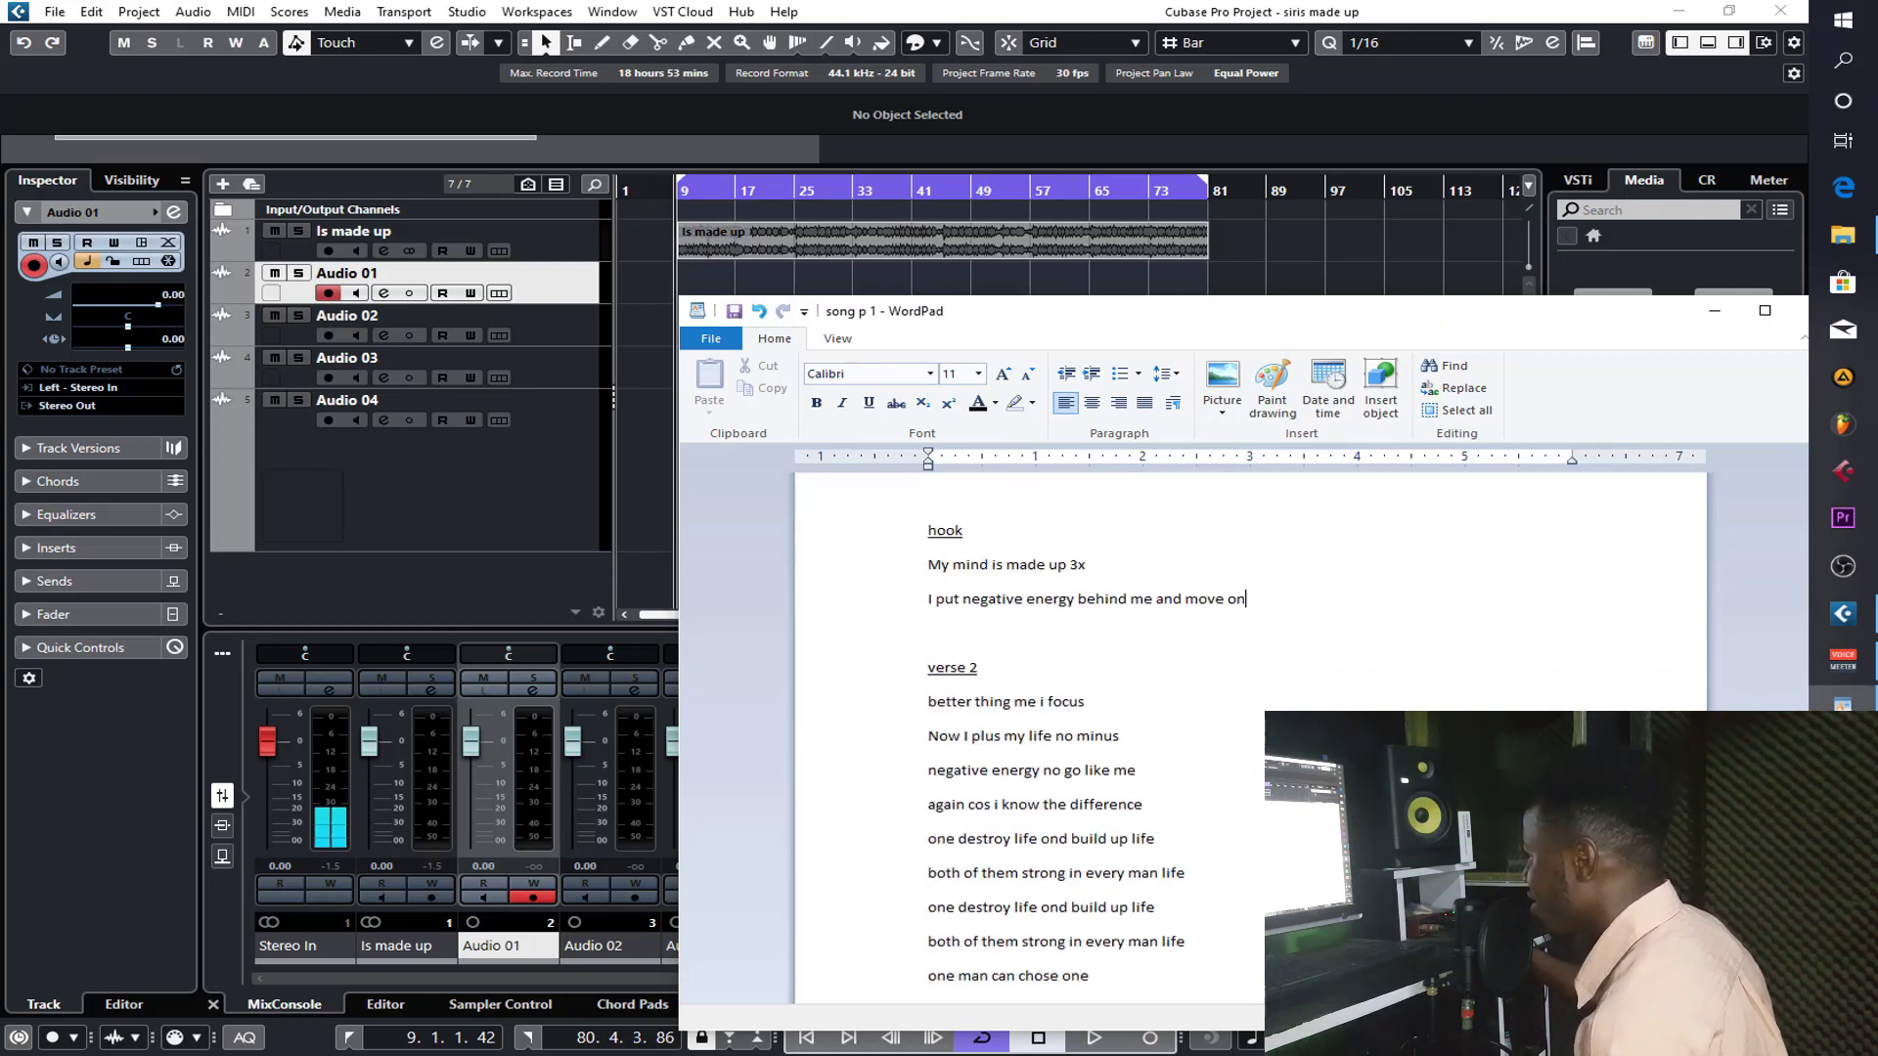
{"action": "scroll", "coordinate": [1251, 744], "scroll_direction": "up", "scroll_amount": 3}
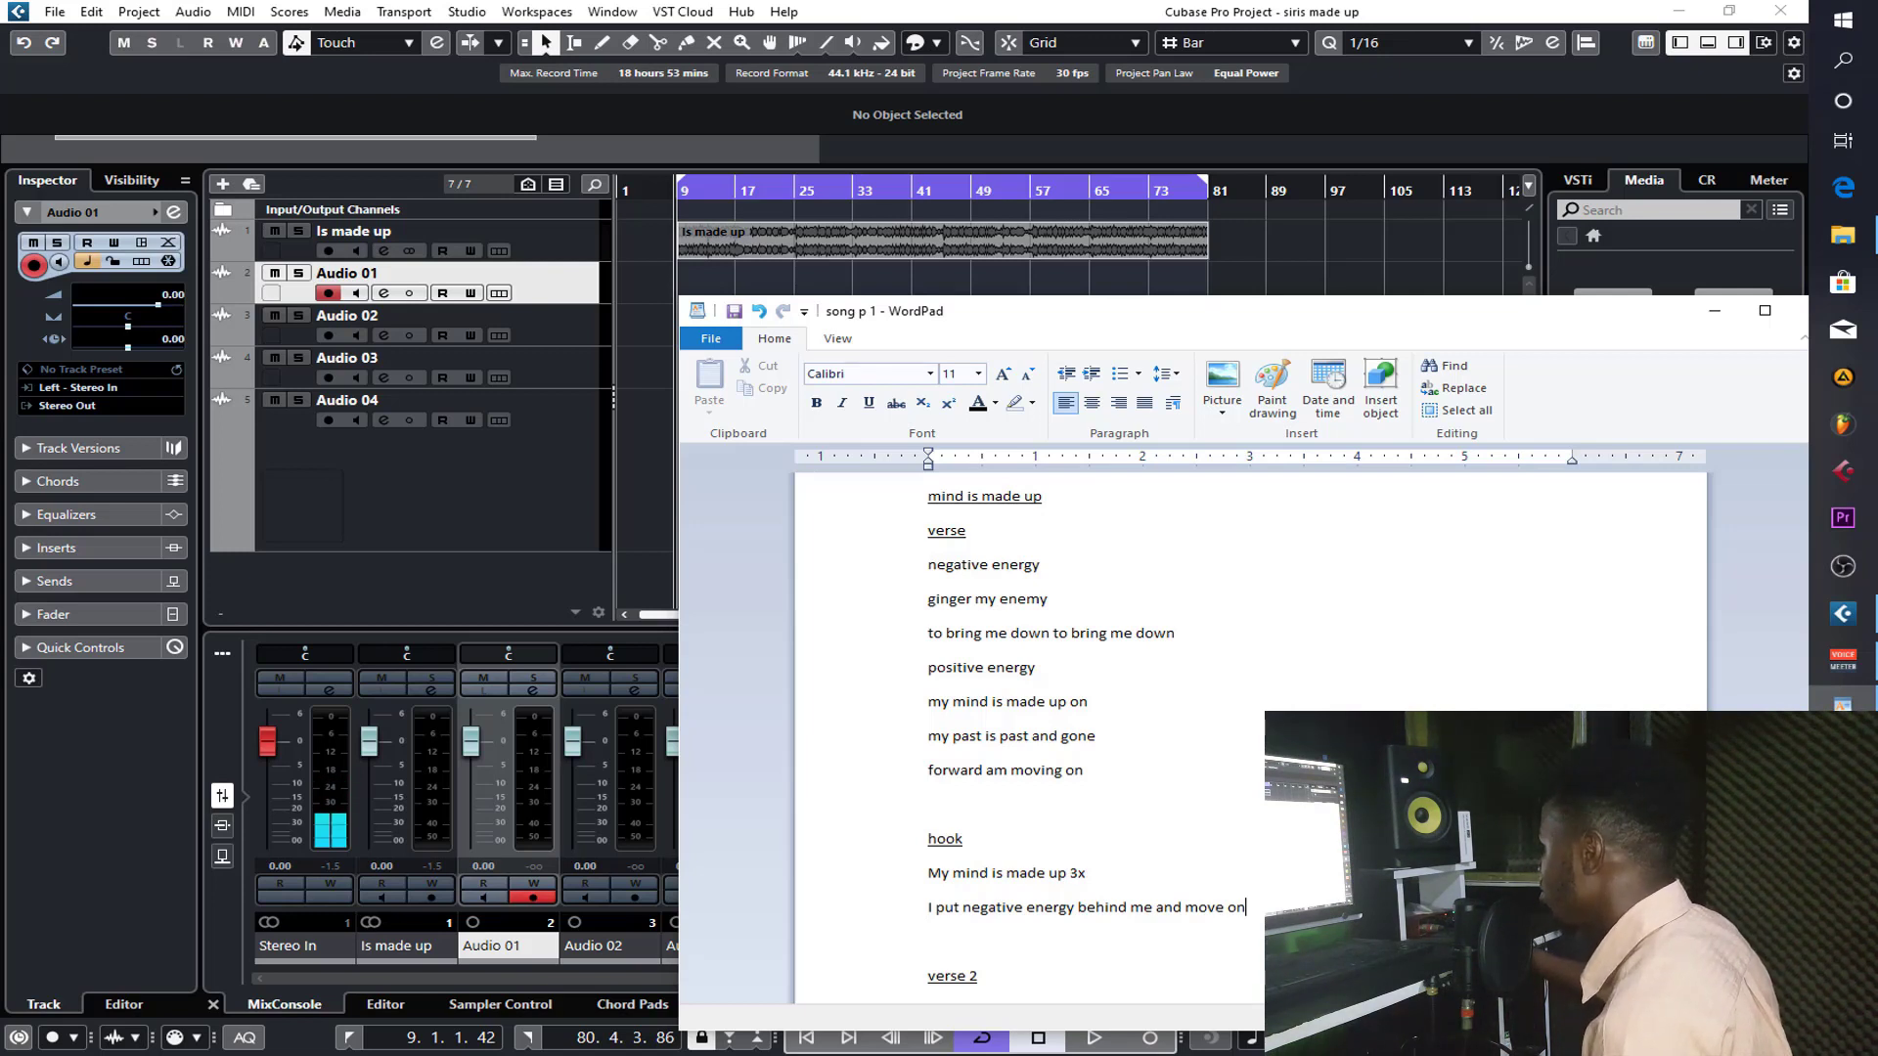
{"action": "scroll", "coordinate": [1027, 733], "scroll_direction": "down", "scroll_amount": 4}
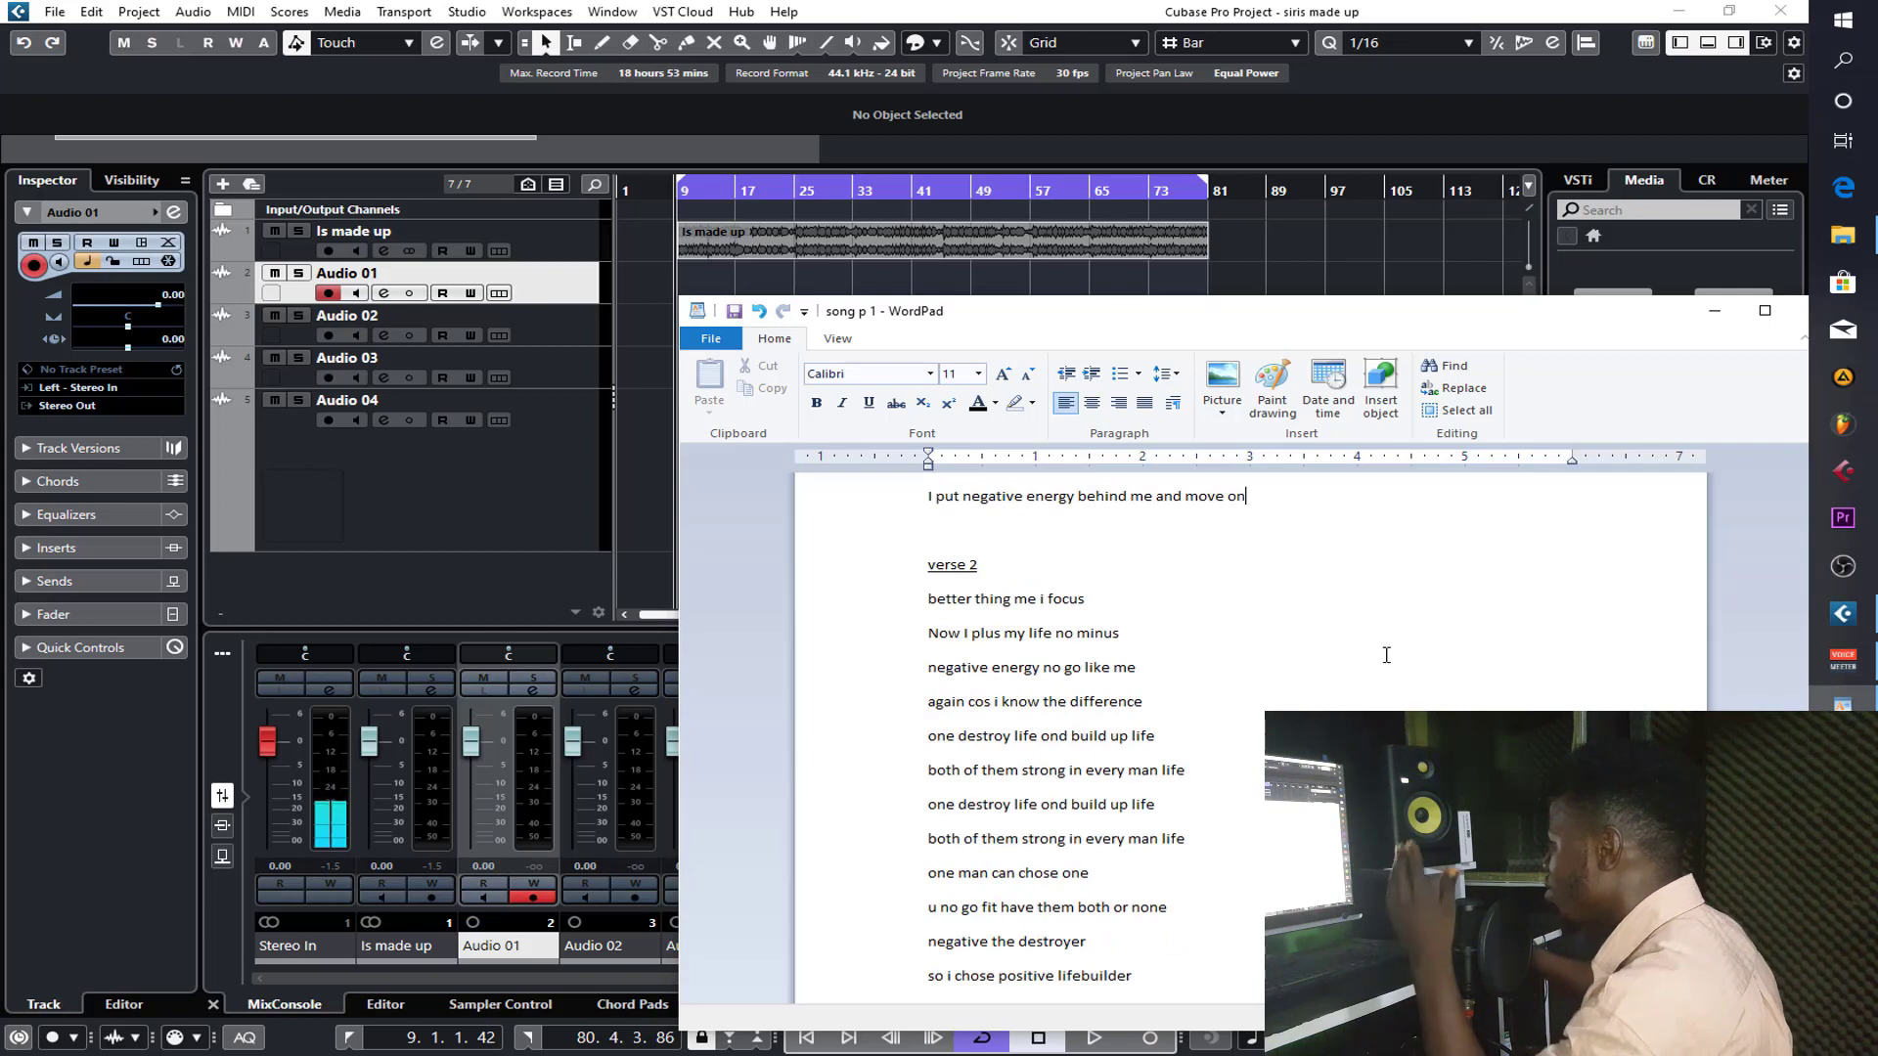
{"action": "scroll", "coordinate": [1027, 734], "scroll_direction": "down", "scroll_amount": 1}
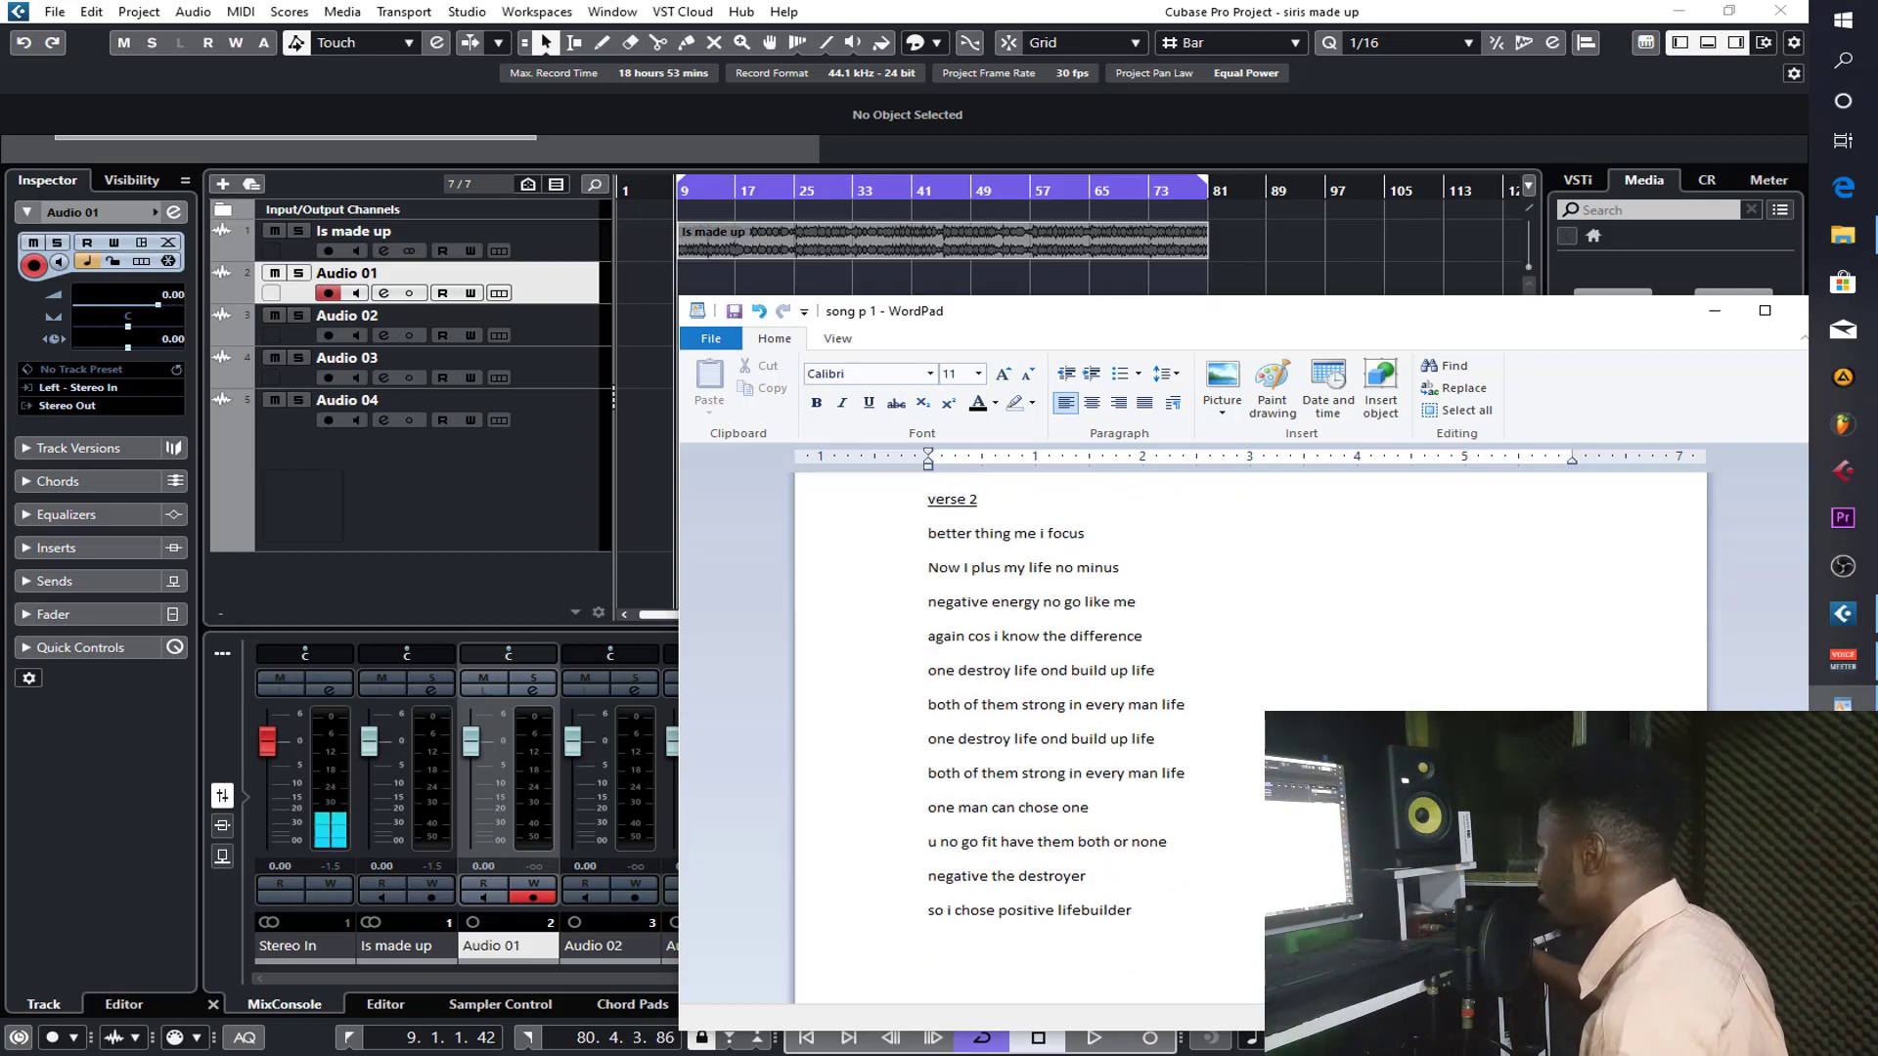
{"action": "scroll", "coordinate": [1027, 734], "scroll_direction": "up", "scroll_amount": 4}
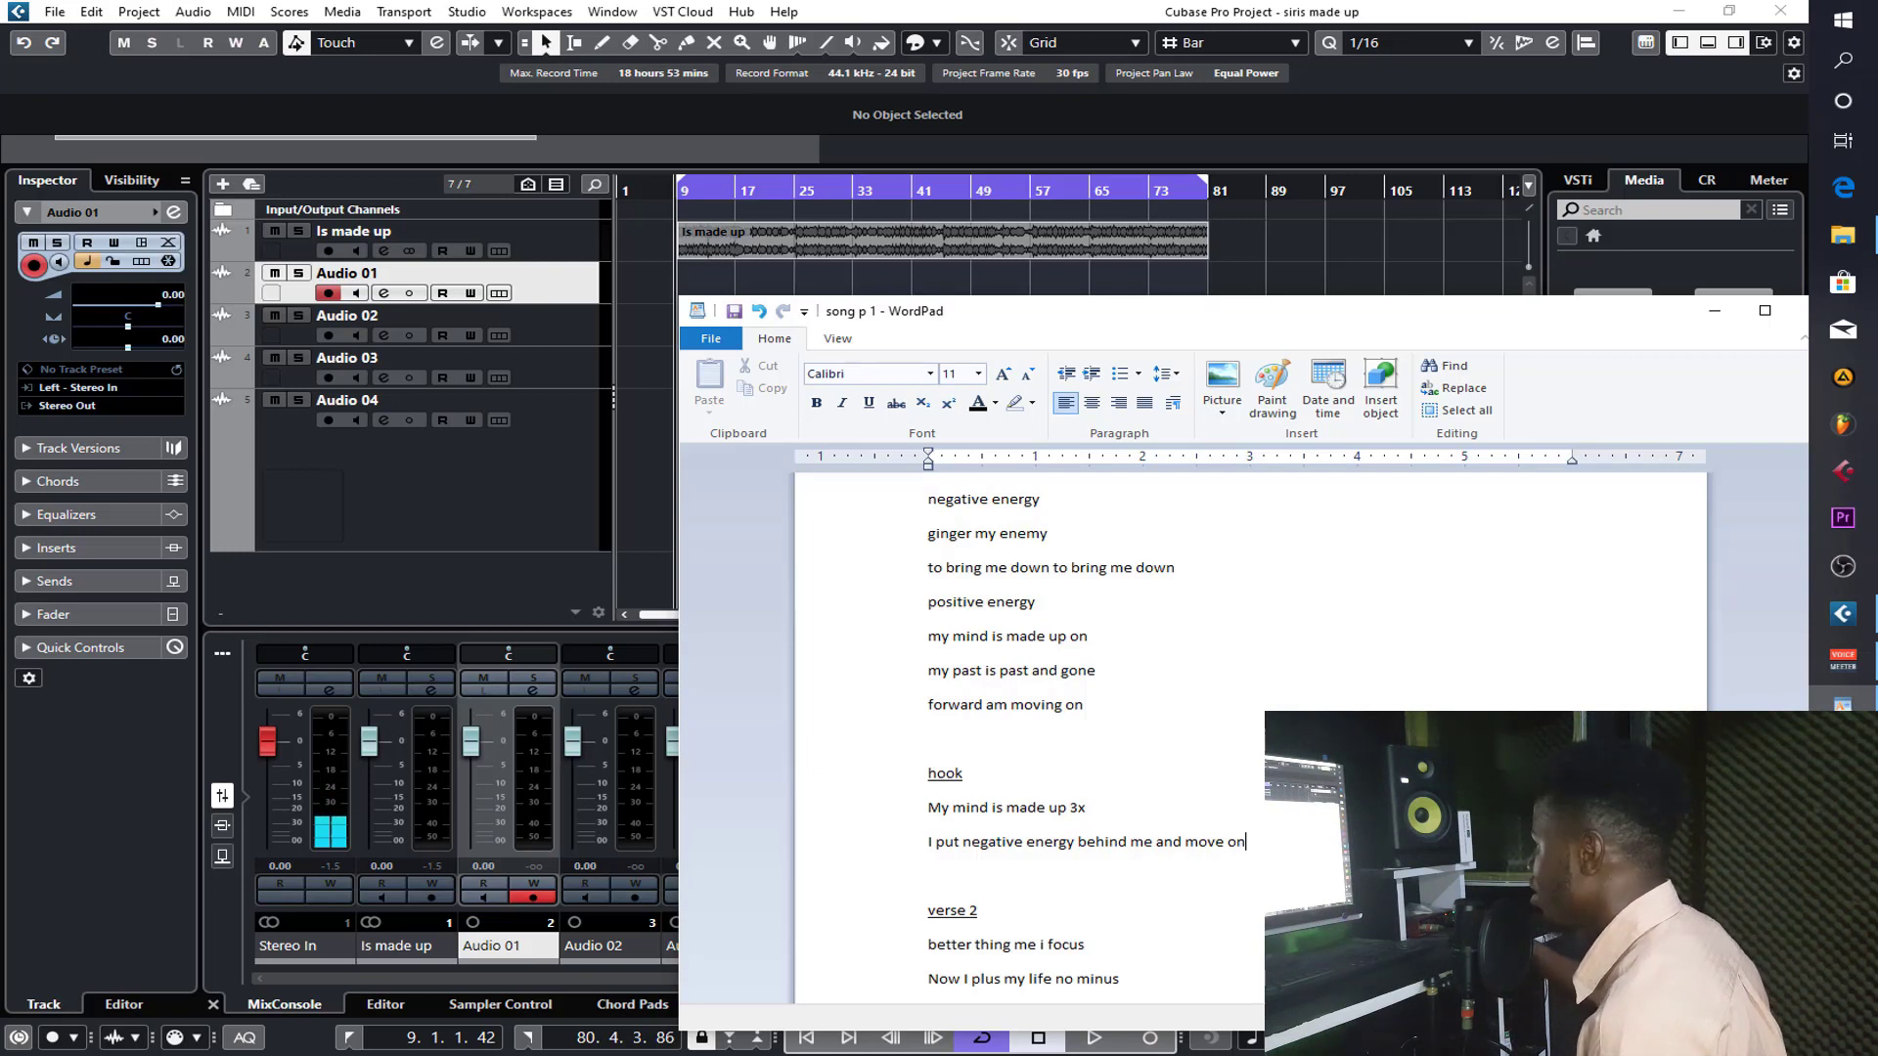
{"action": "scroll", "coordinate": [1027, 734], "scroll_direction": "up", "scroll_amount": 2}
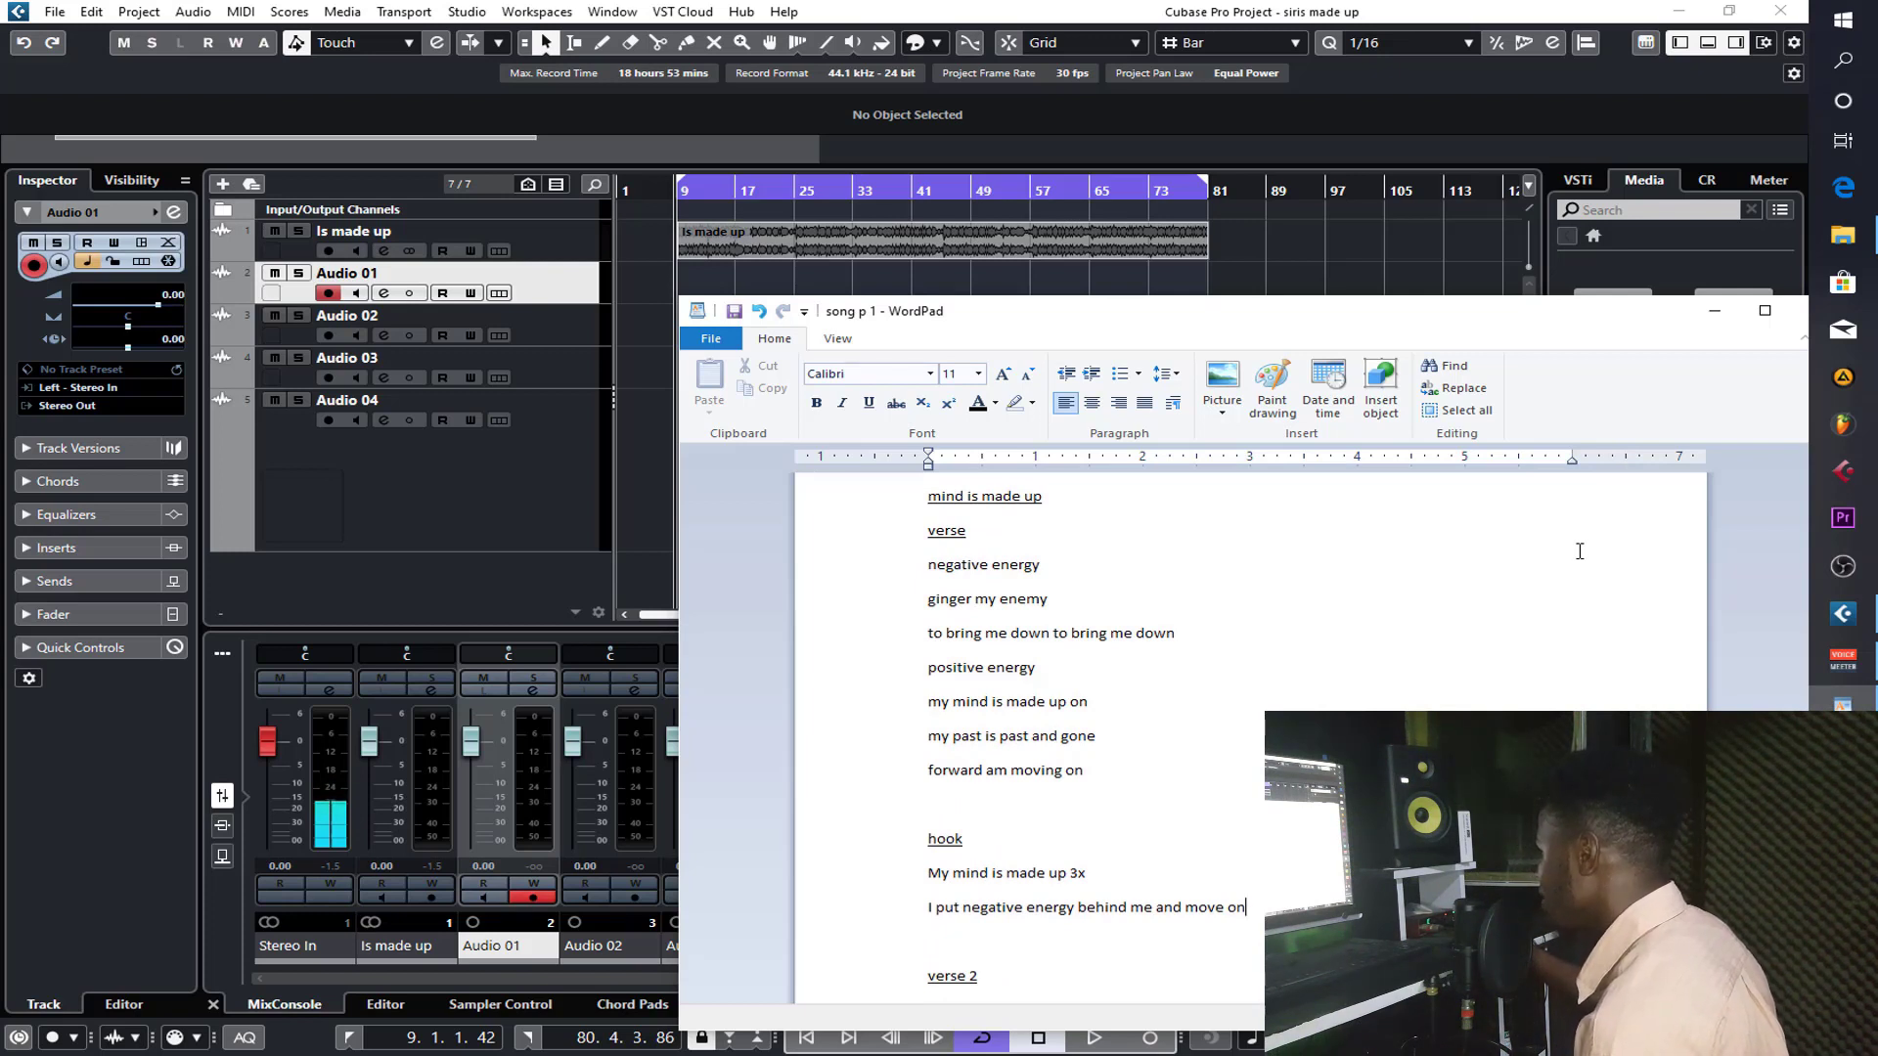
{"action": "left_click", "coordinate": [1714, 311]}
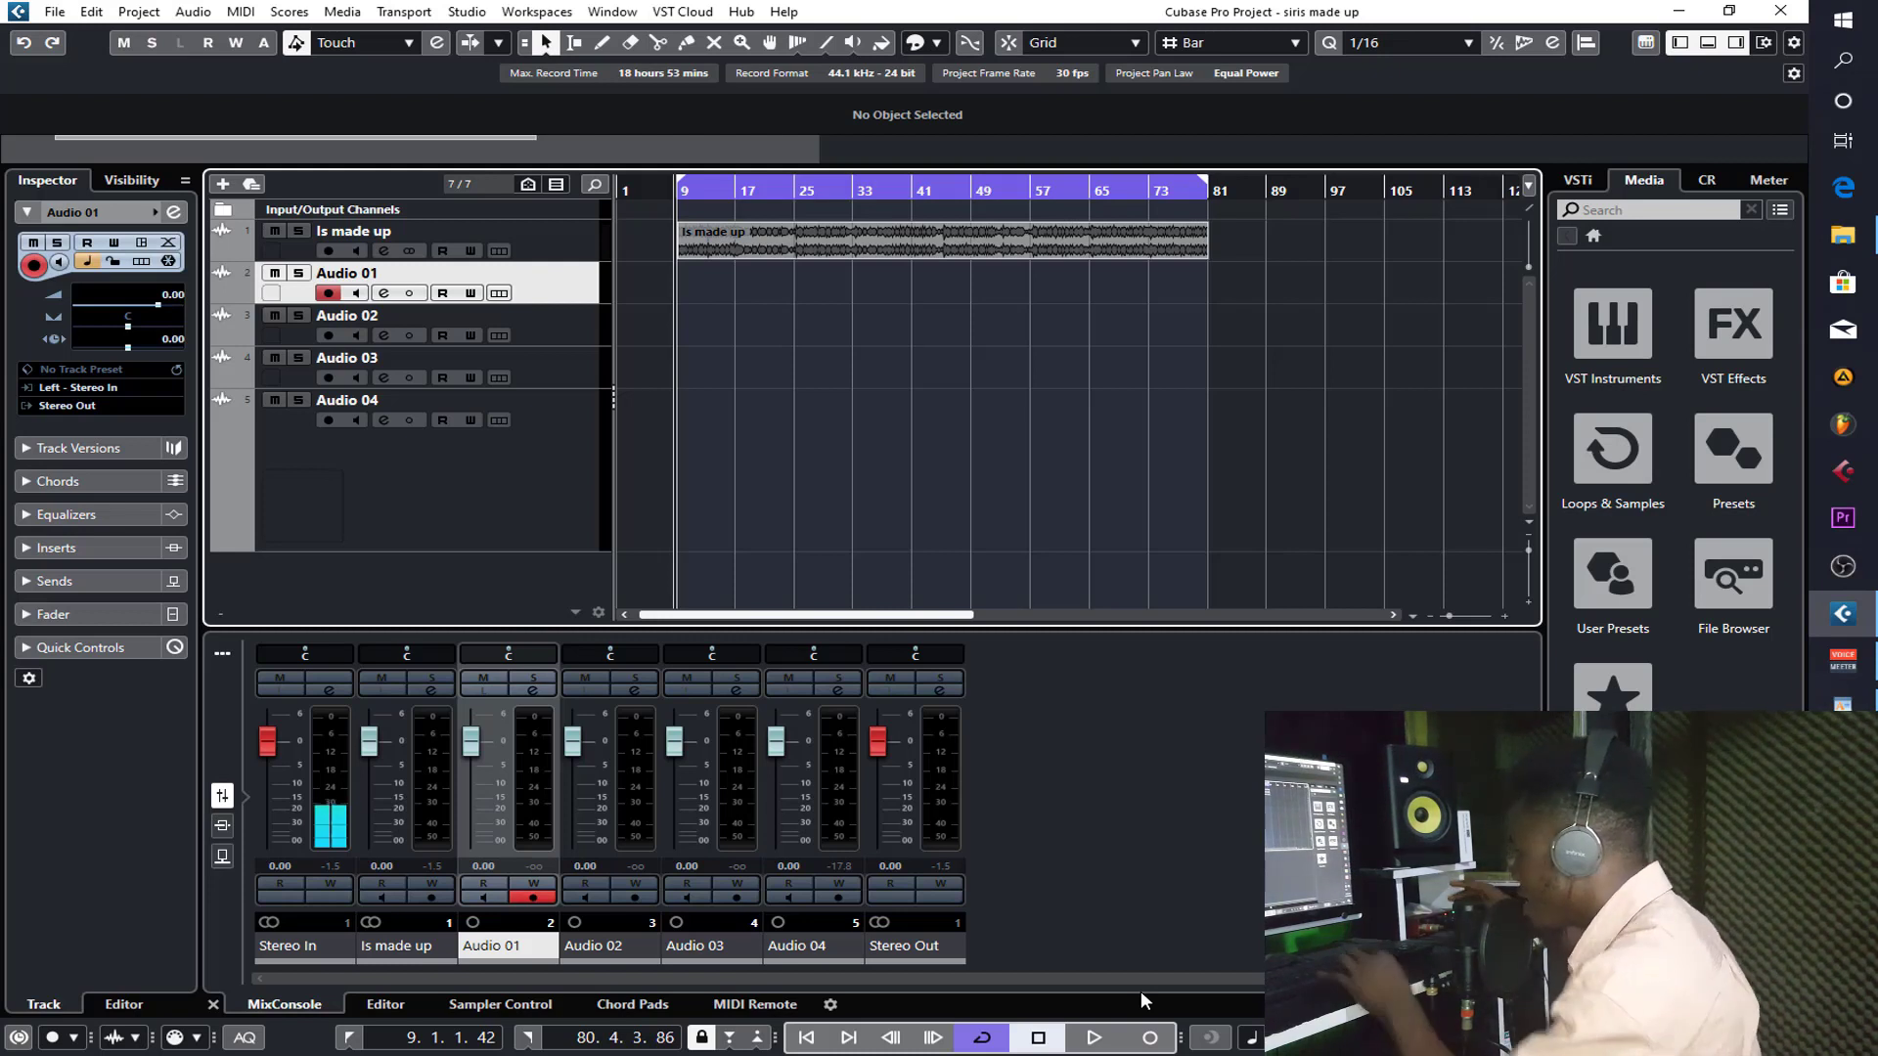
- Play the beat and increase the track heights of Audio 01 and Is made up
{"action": "key", "text": "space"}
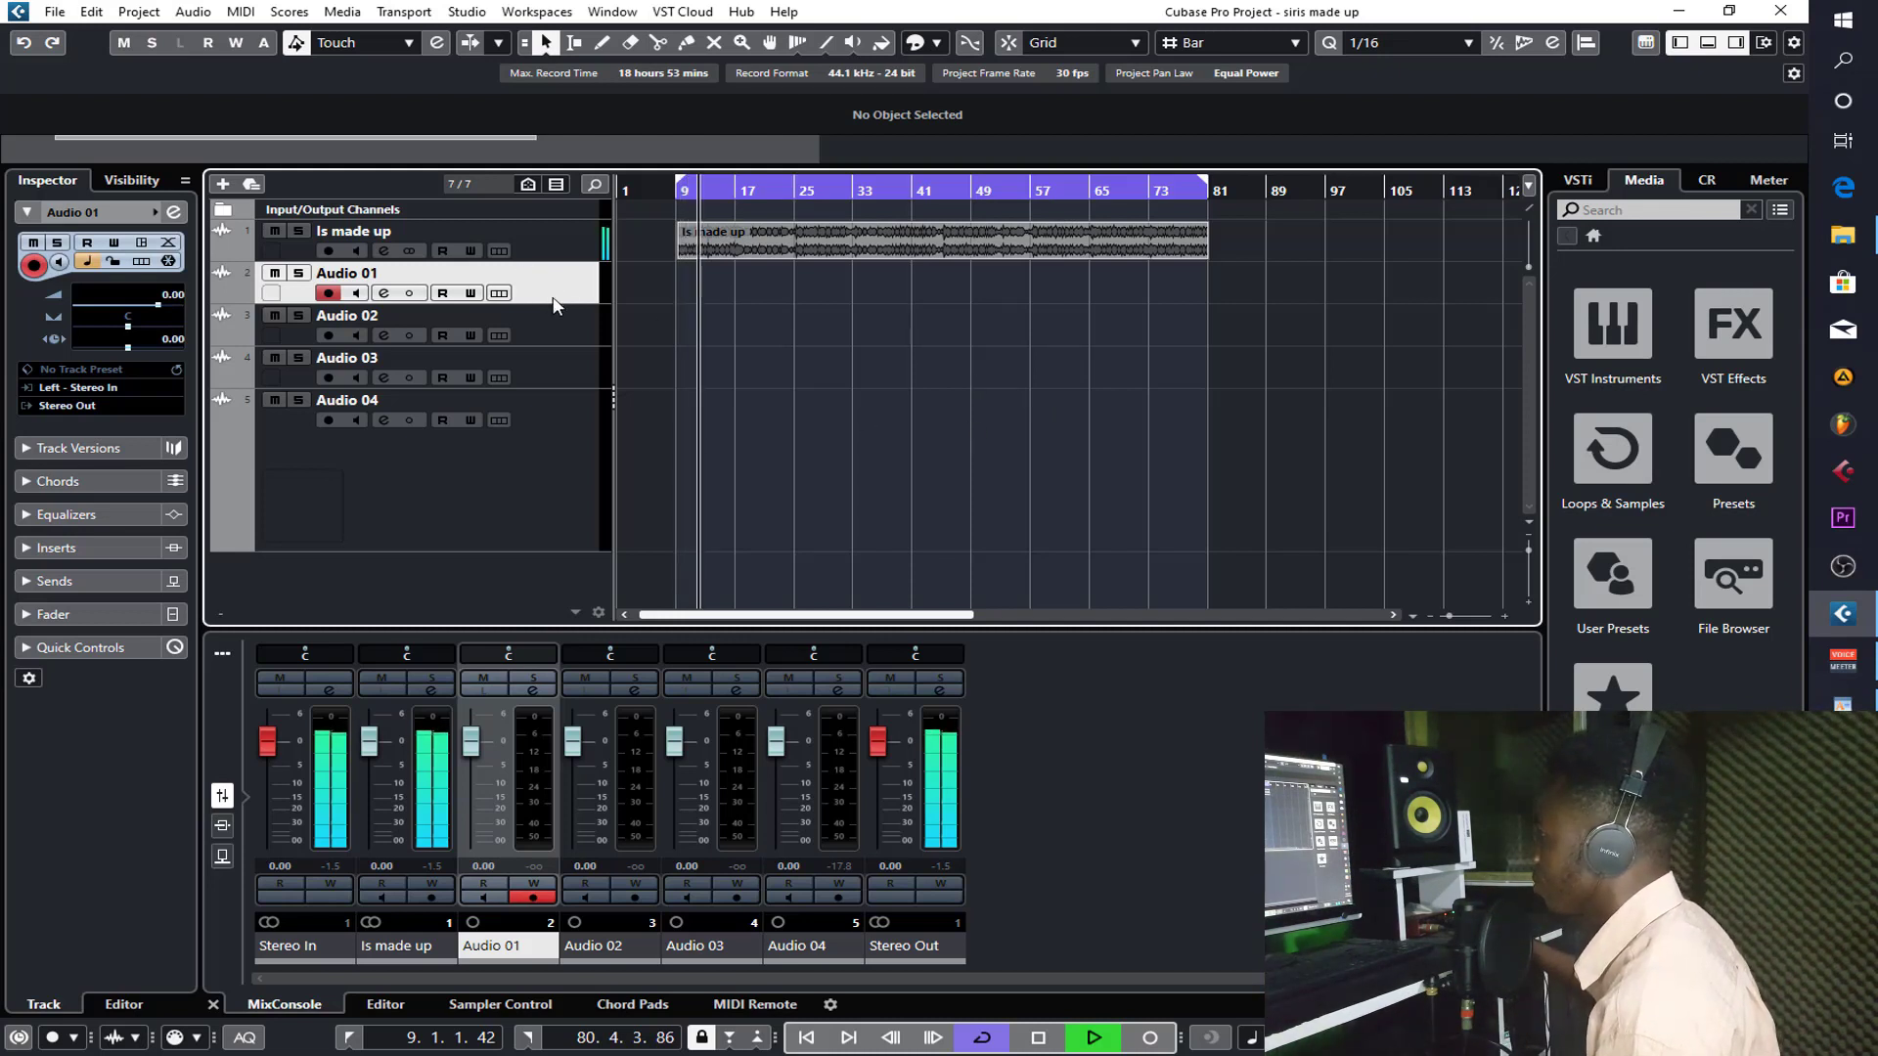
{"action": "left_click_drag", "start_coordinate": [562, 304], "coordinate": [574, 404]}
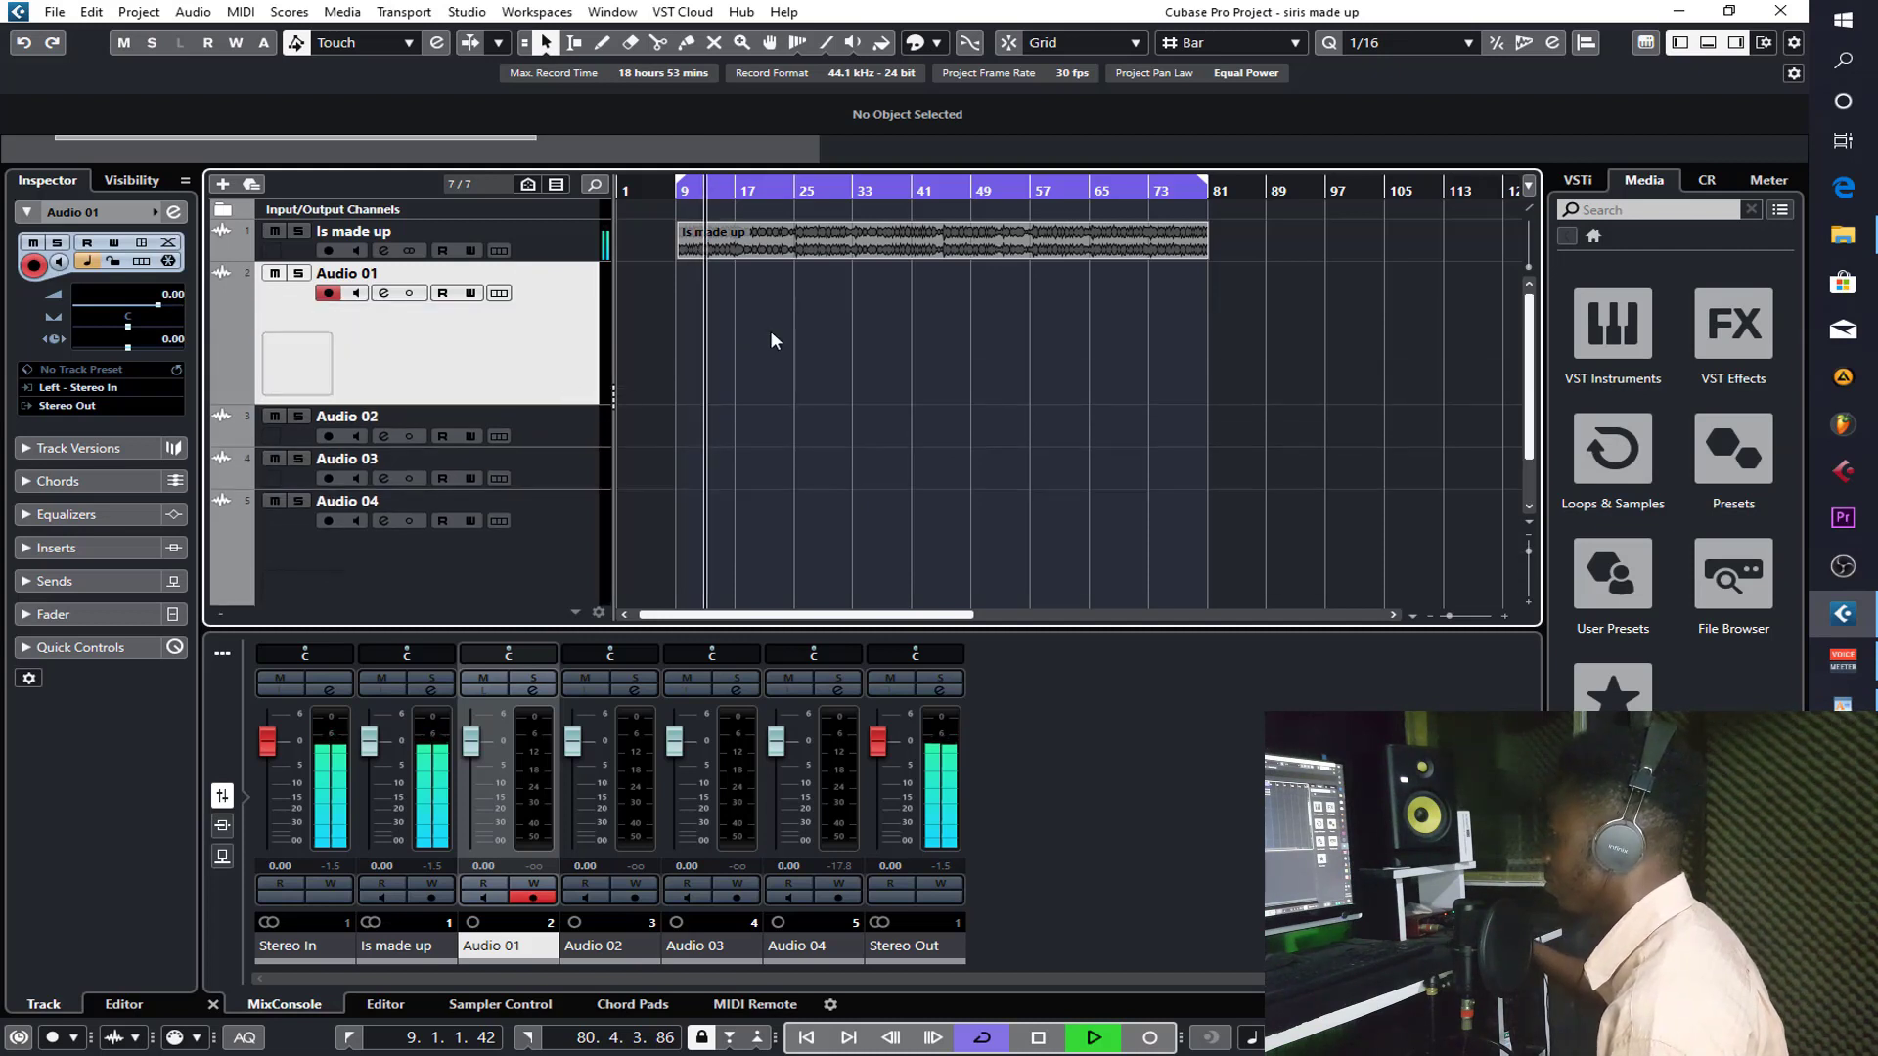
{"action": "key", "text": "h"}
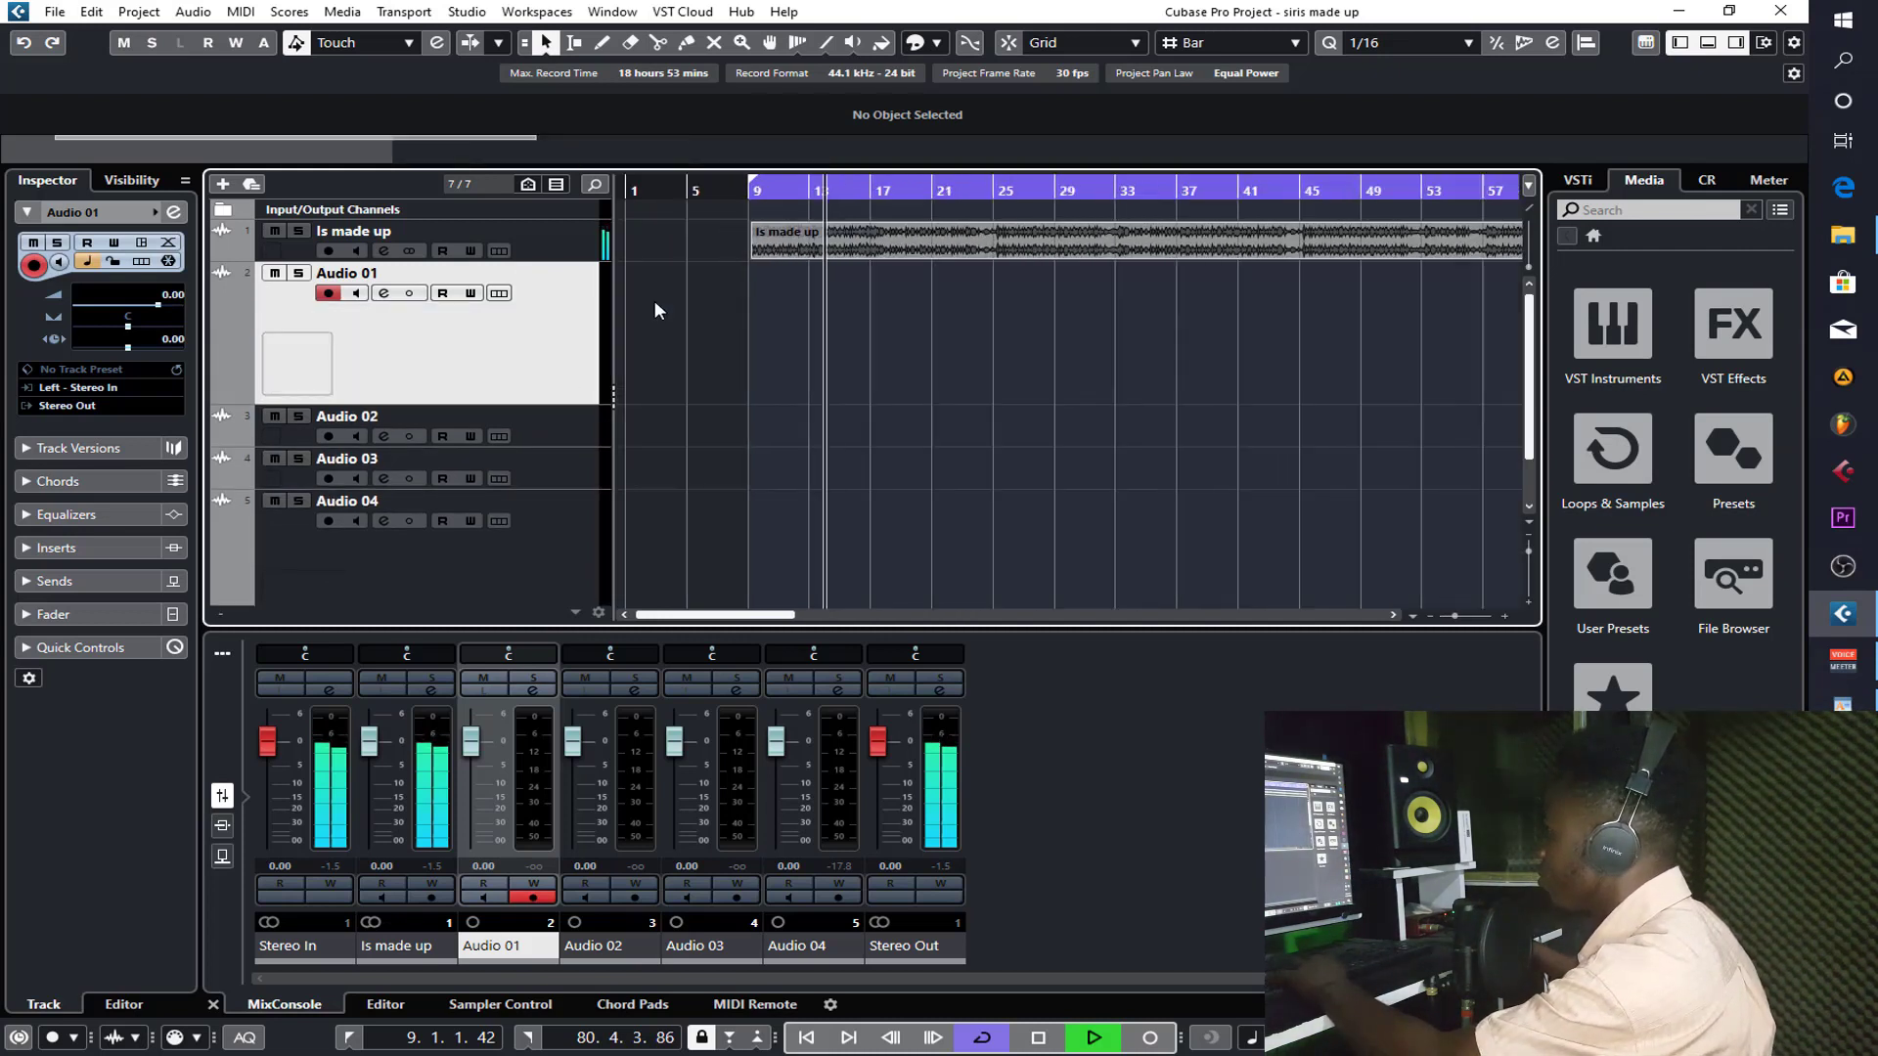
{"action": "left_click_drag", "start_coordinate": [557, 257], "coordinate": [557, 299]}
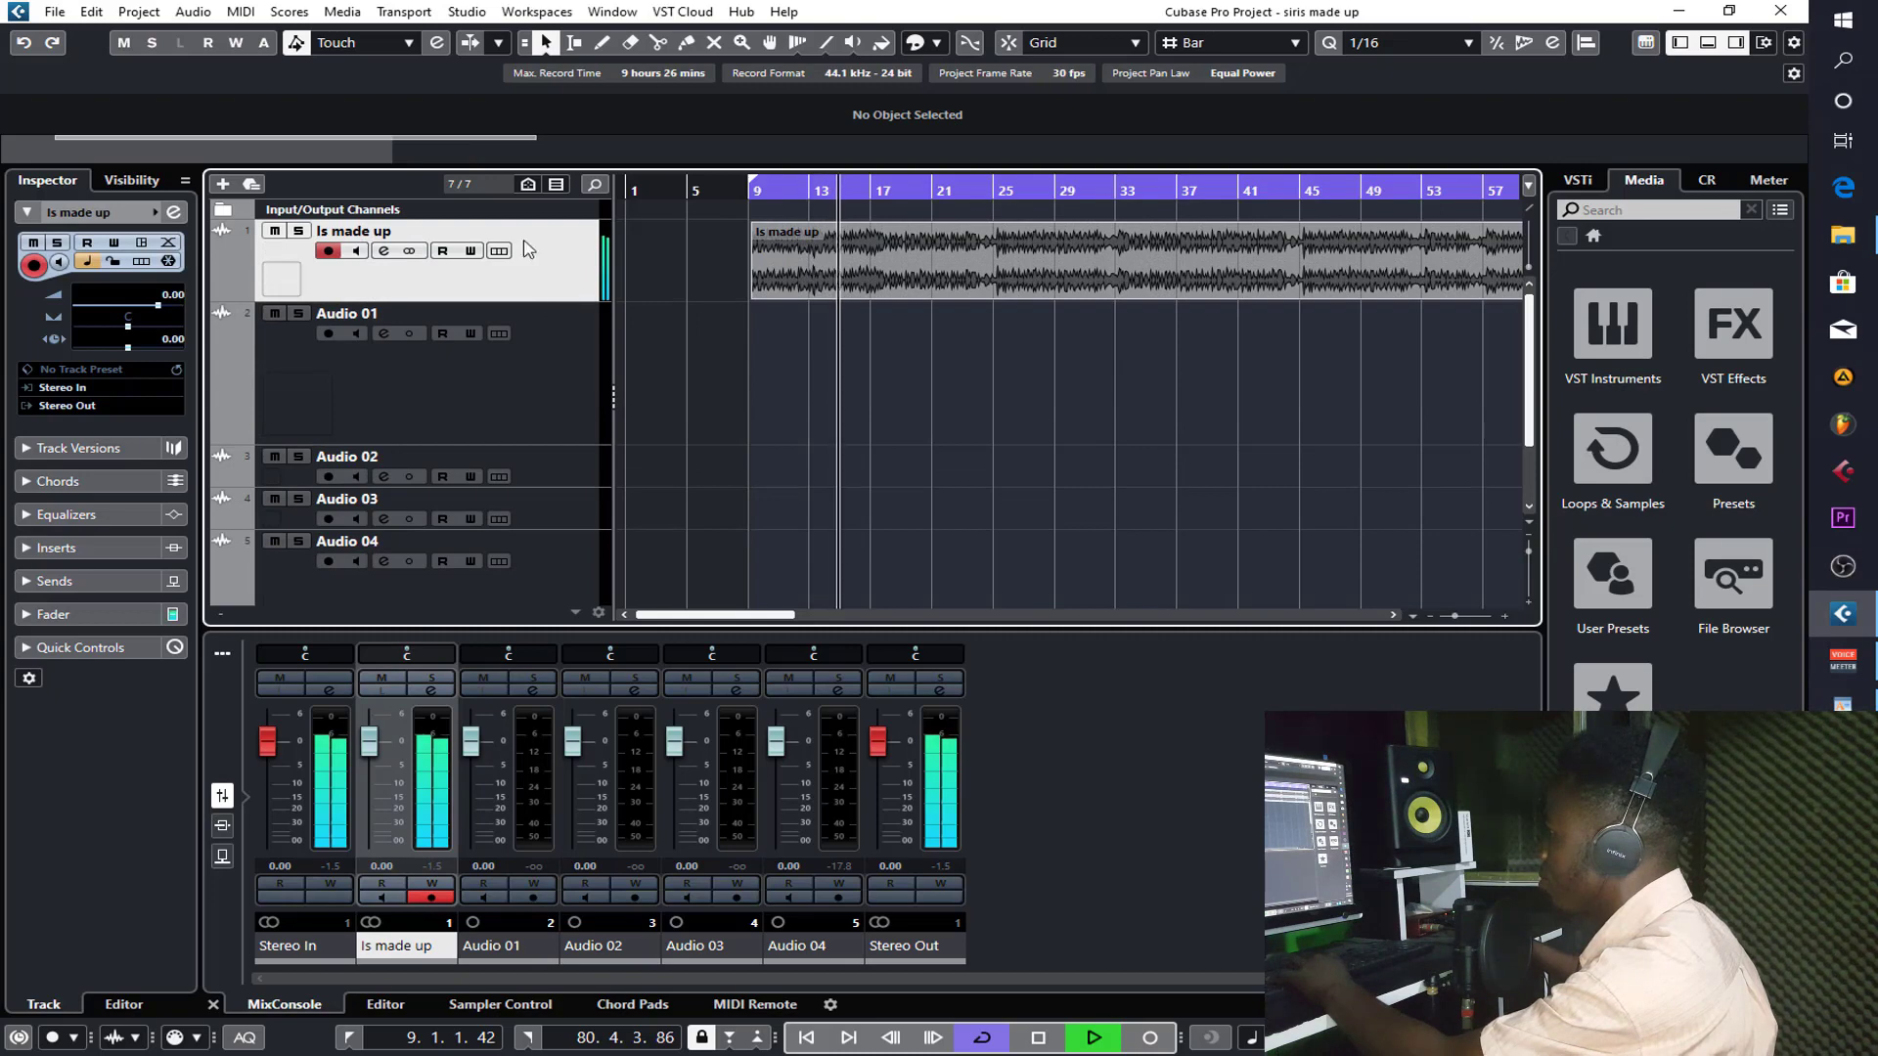
{"action": "left_click_drag", "start_coordinate": [401, 159], "coordinate": [829, 158]}
- Select the Audio 01 track, stop playback and return the cursor to the start of the beat at bar 9
{"action": "left_click", "coordinate": [572, 381]}
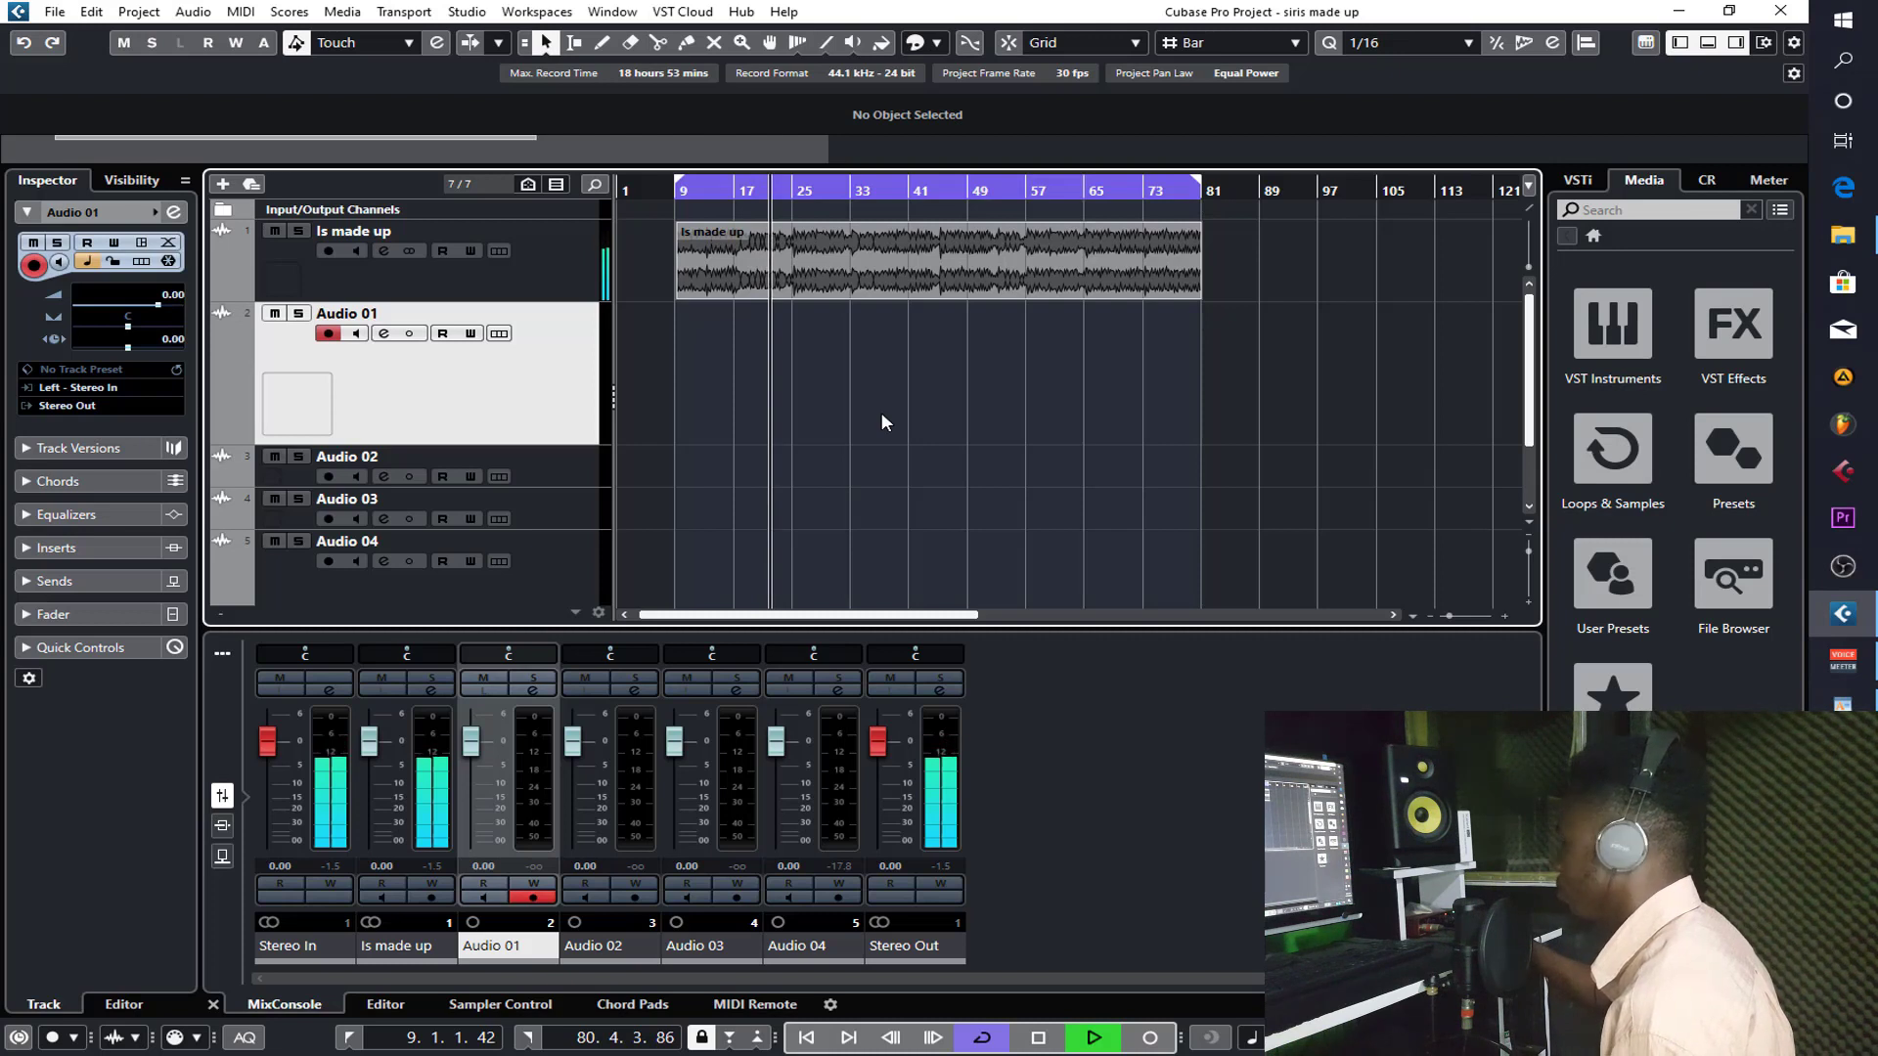
{"action": "key", "text": "space"}
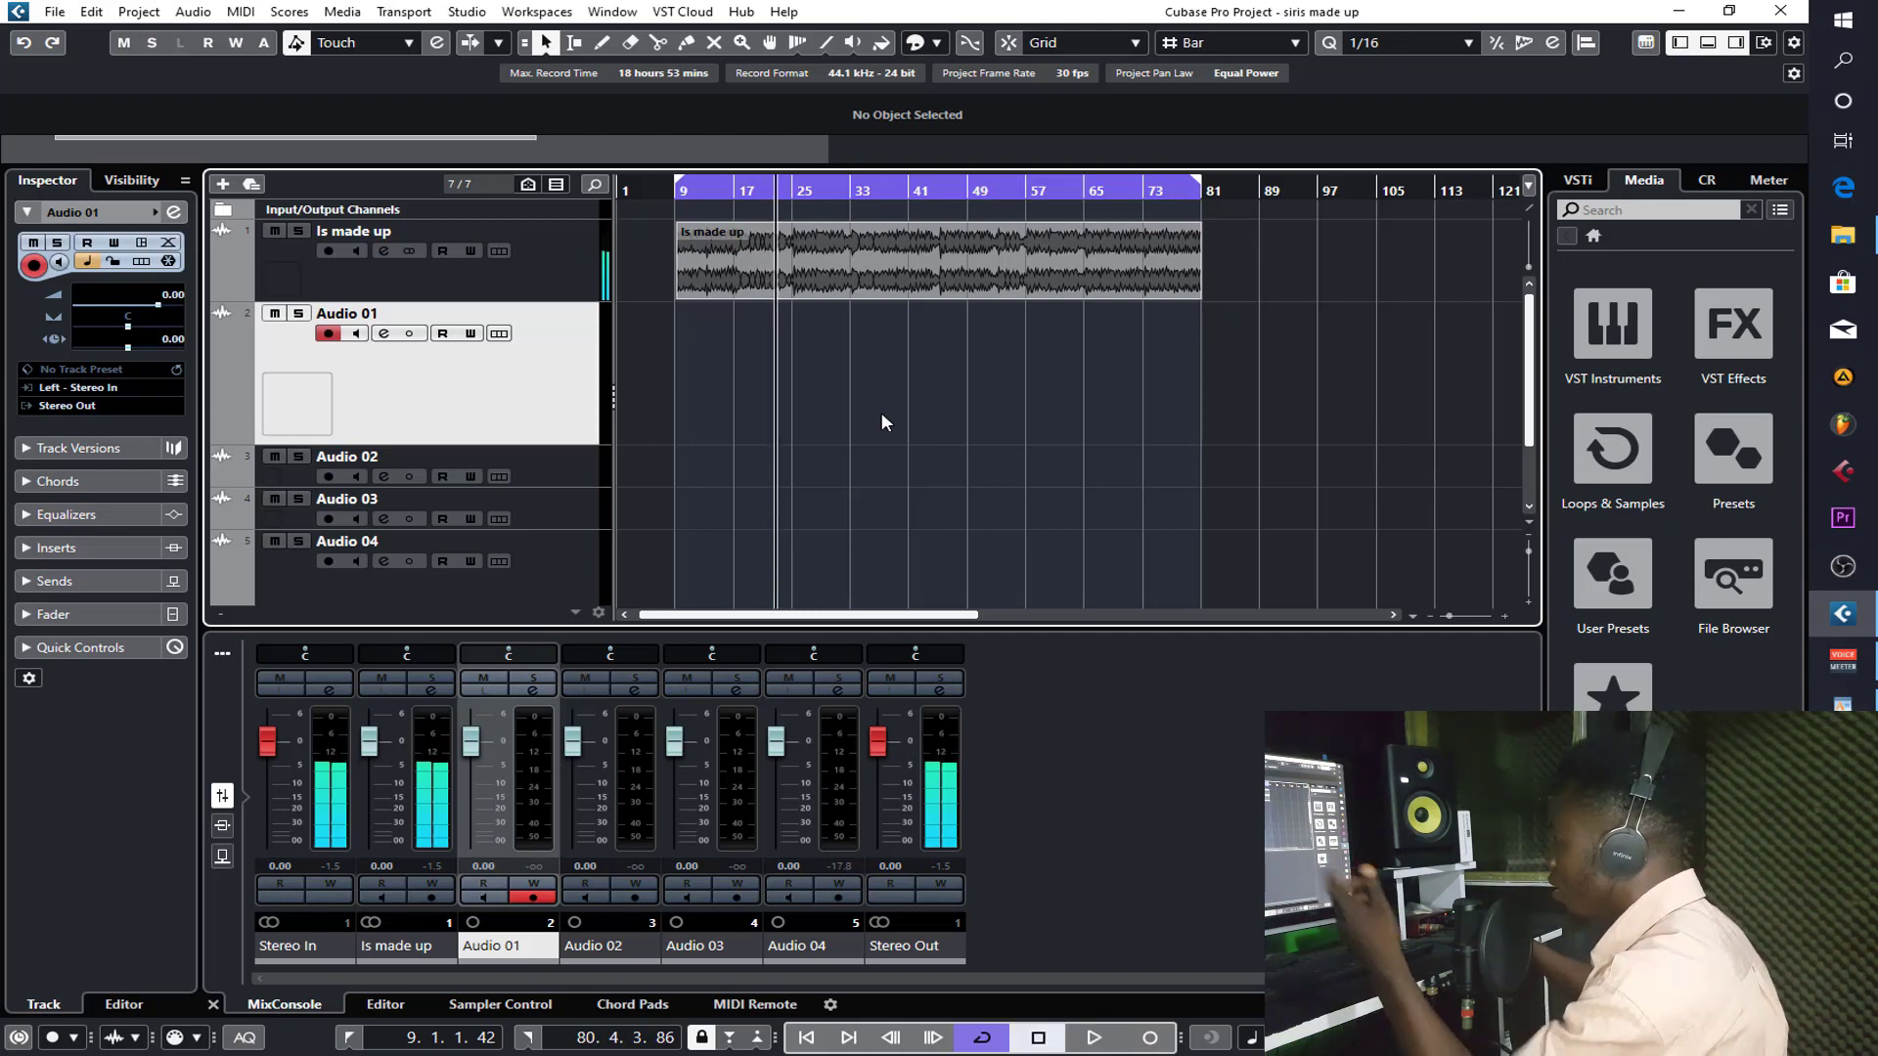
{"action": "key", "text": "KP_0"}
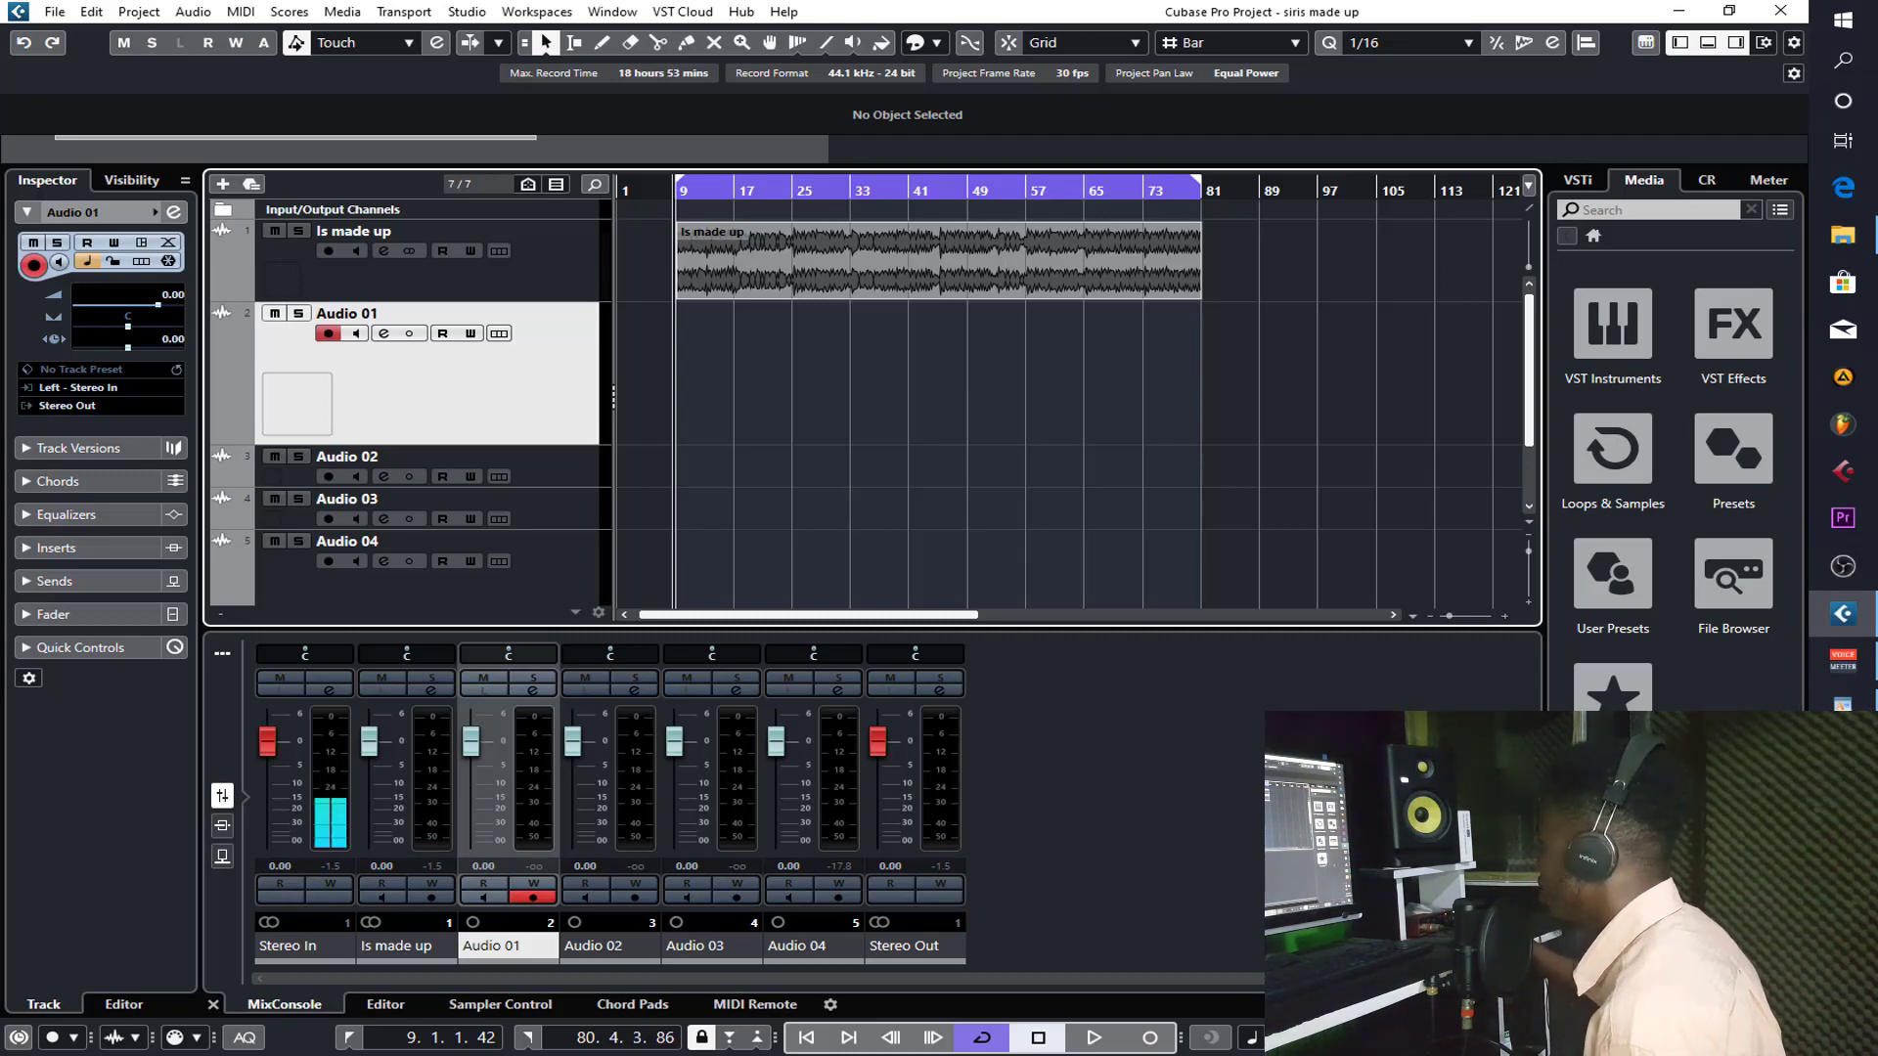
- Switch to the WordPad lyrics and position the window below the beat's waveform with the verse and hook readable
{"action": "left_click", "coordinate": [1842, 699]}
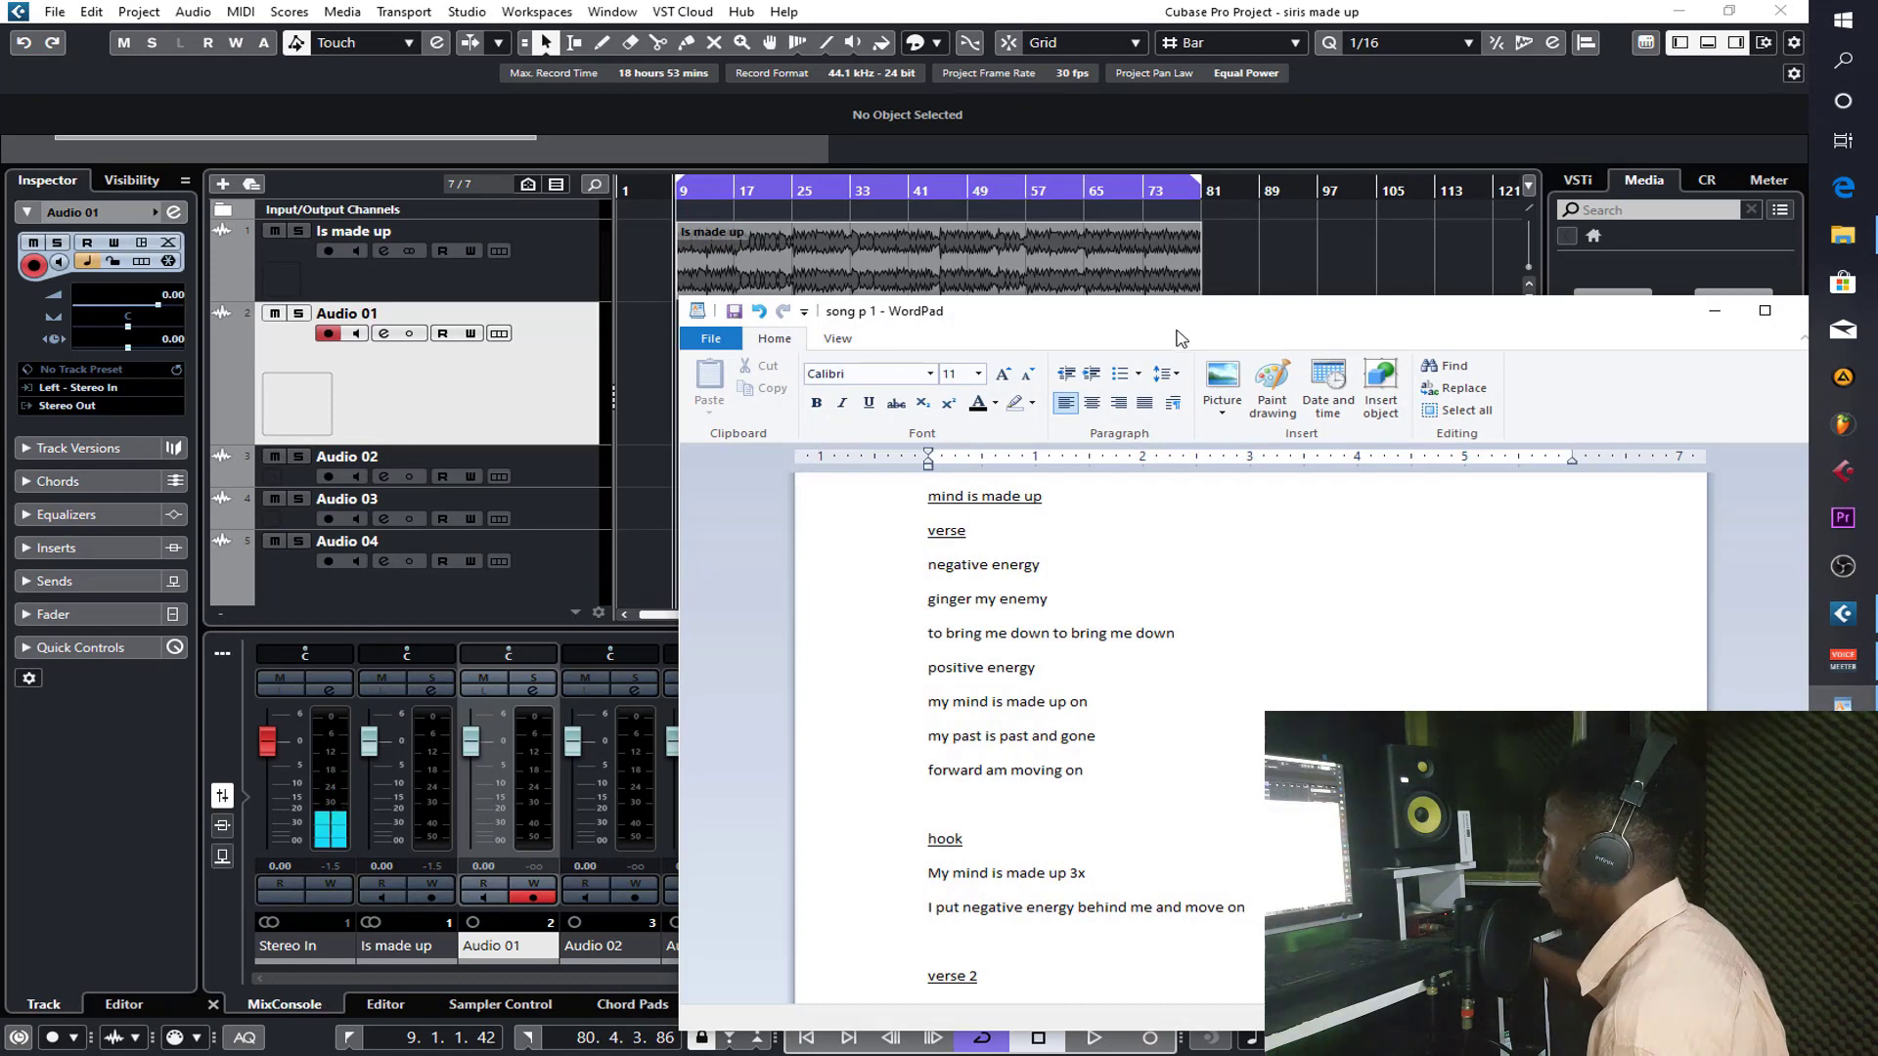
{"action": "left_click_drag", "start_coordinate": [1190, 320], "coordinate": [890, 358]}
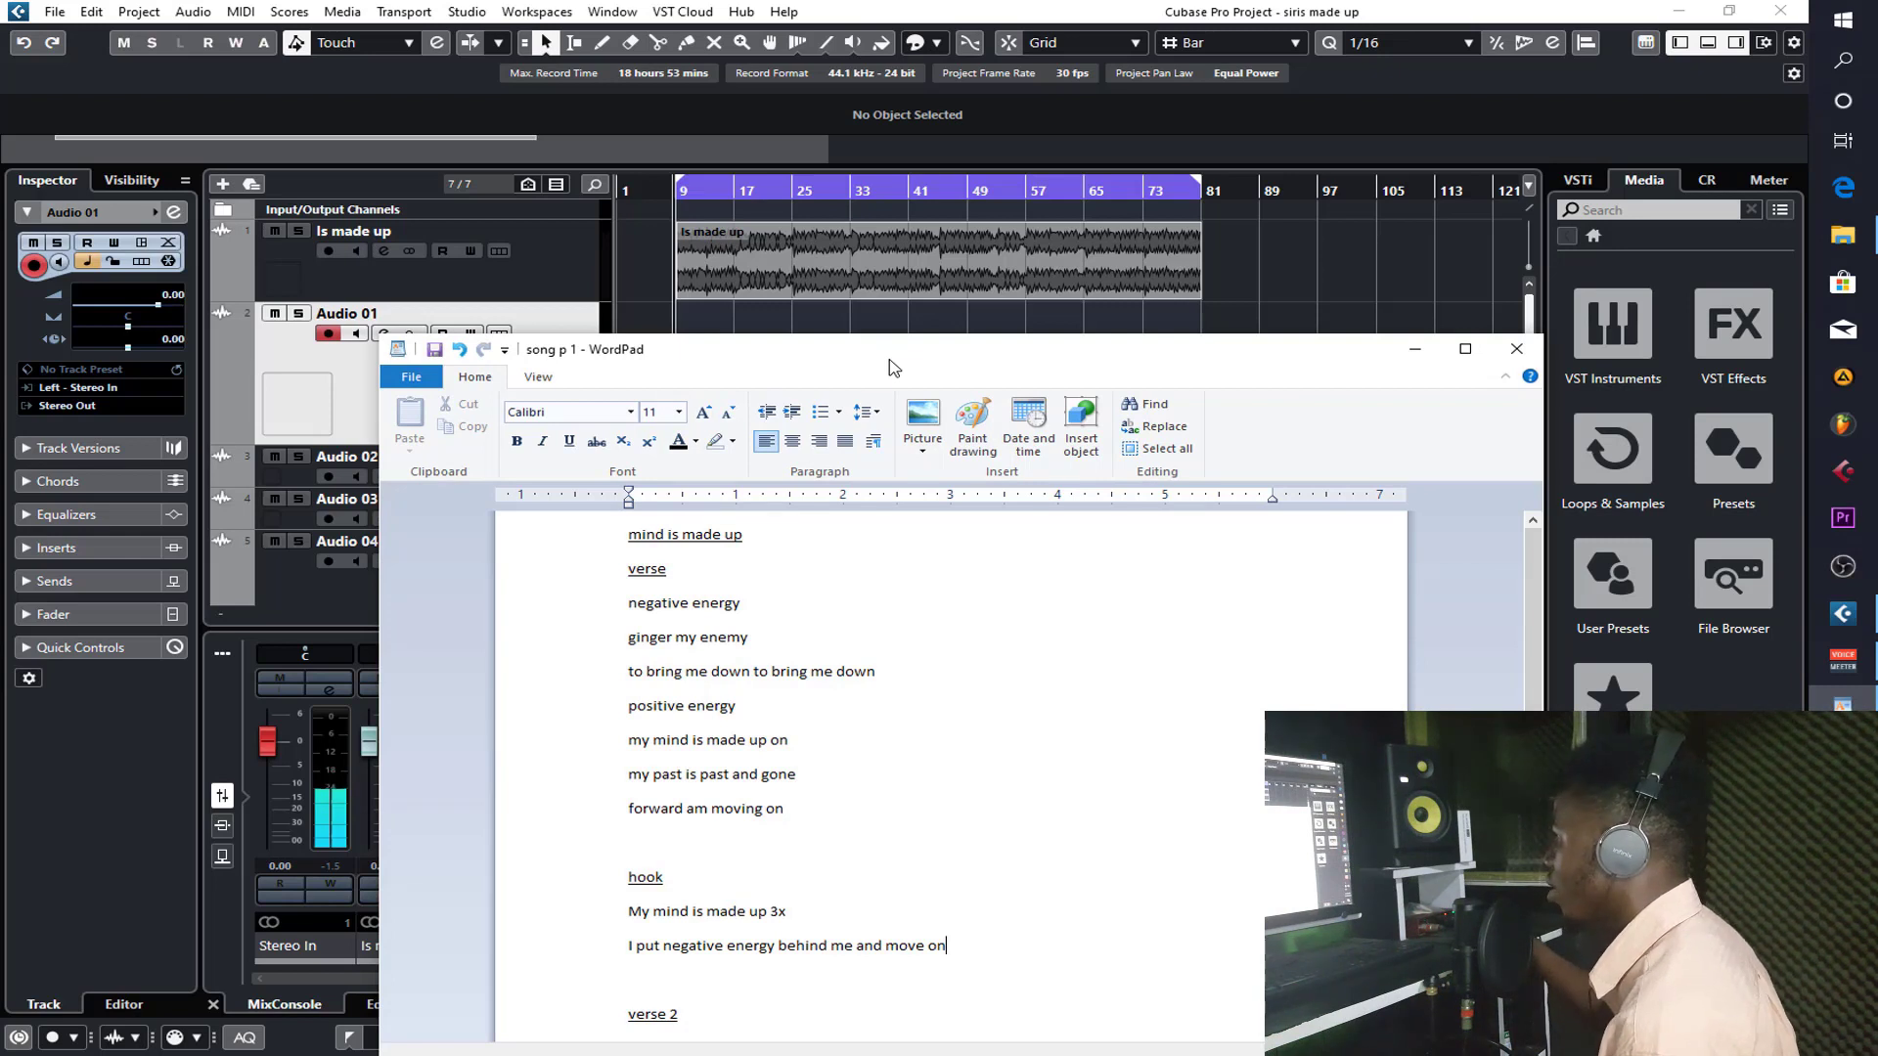
{"action": "left_click", "coordinate": [1414, 354]}
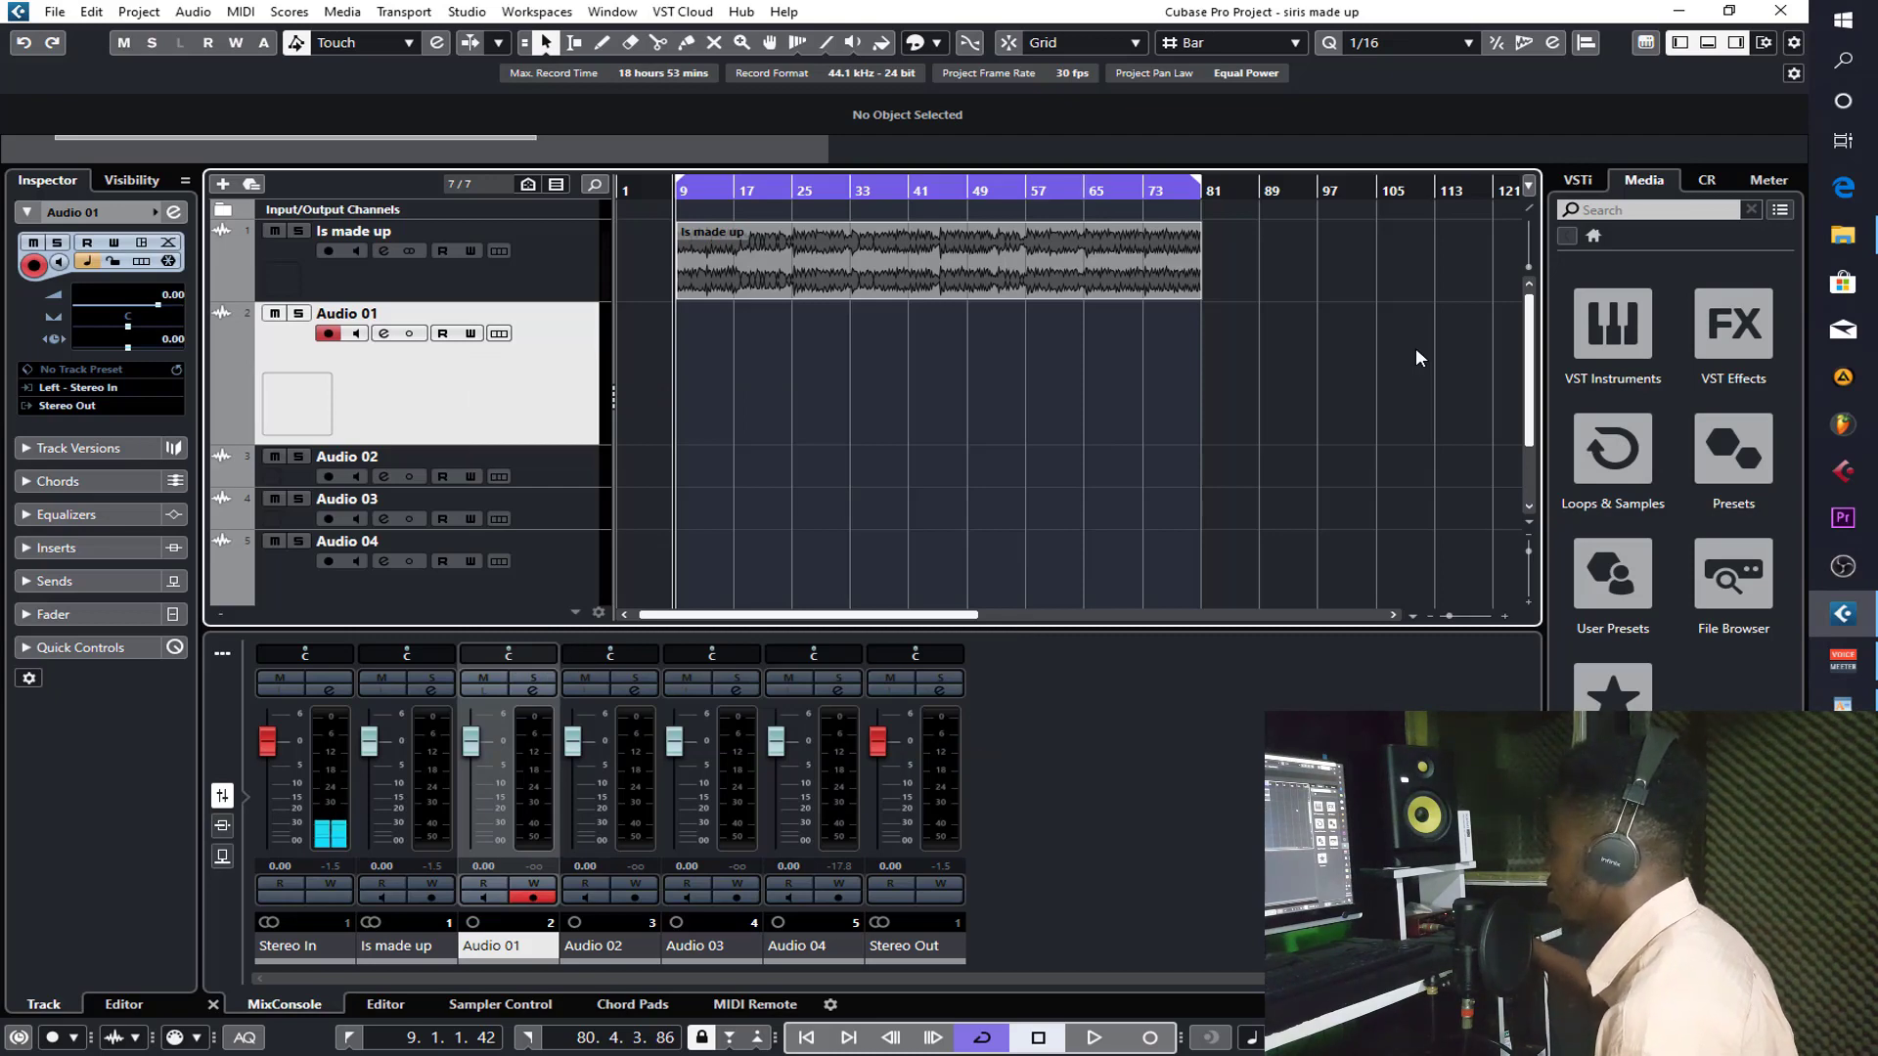
{"action": "key", "text": "alt+Tab"}
{"action": "left_click_drag", "start_coordinate": [845, 351], "coordinate": [837, 391]}
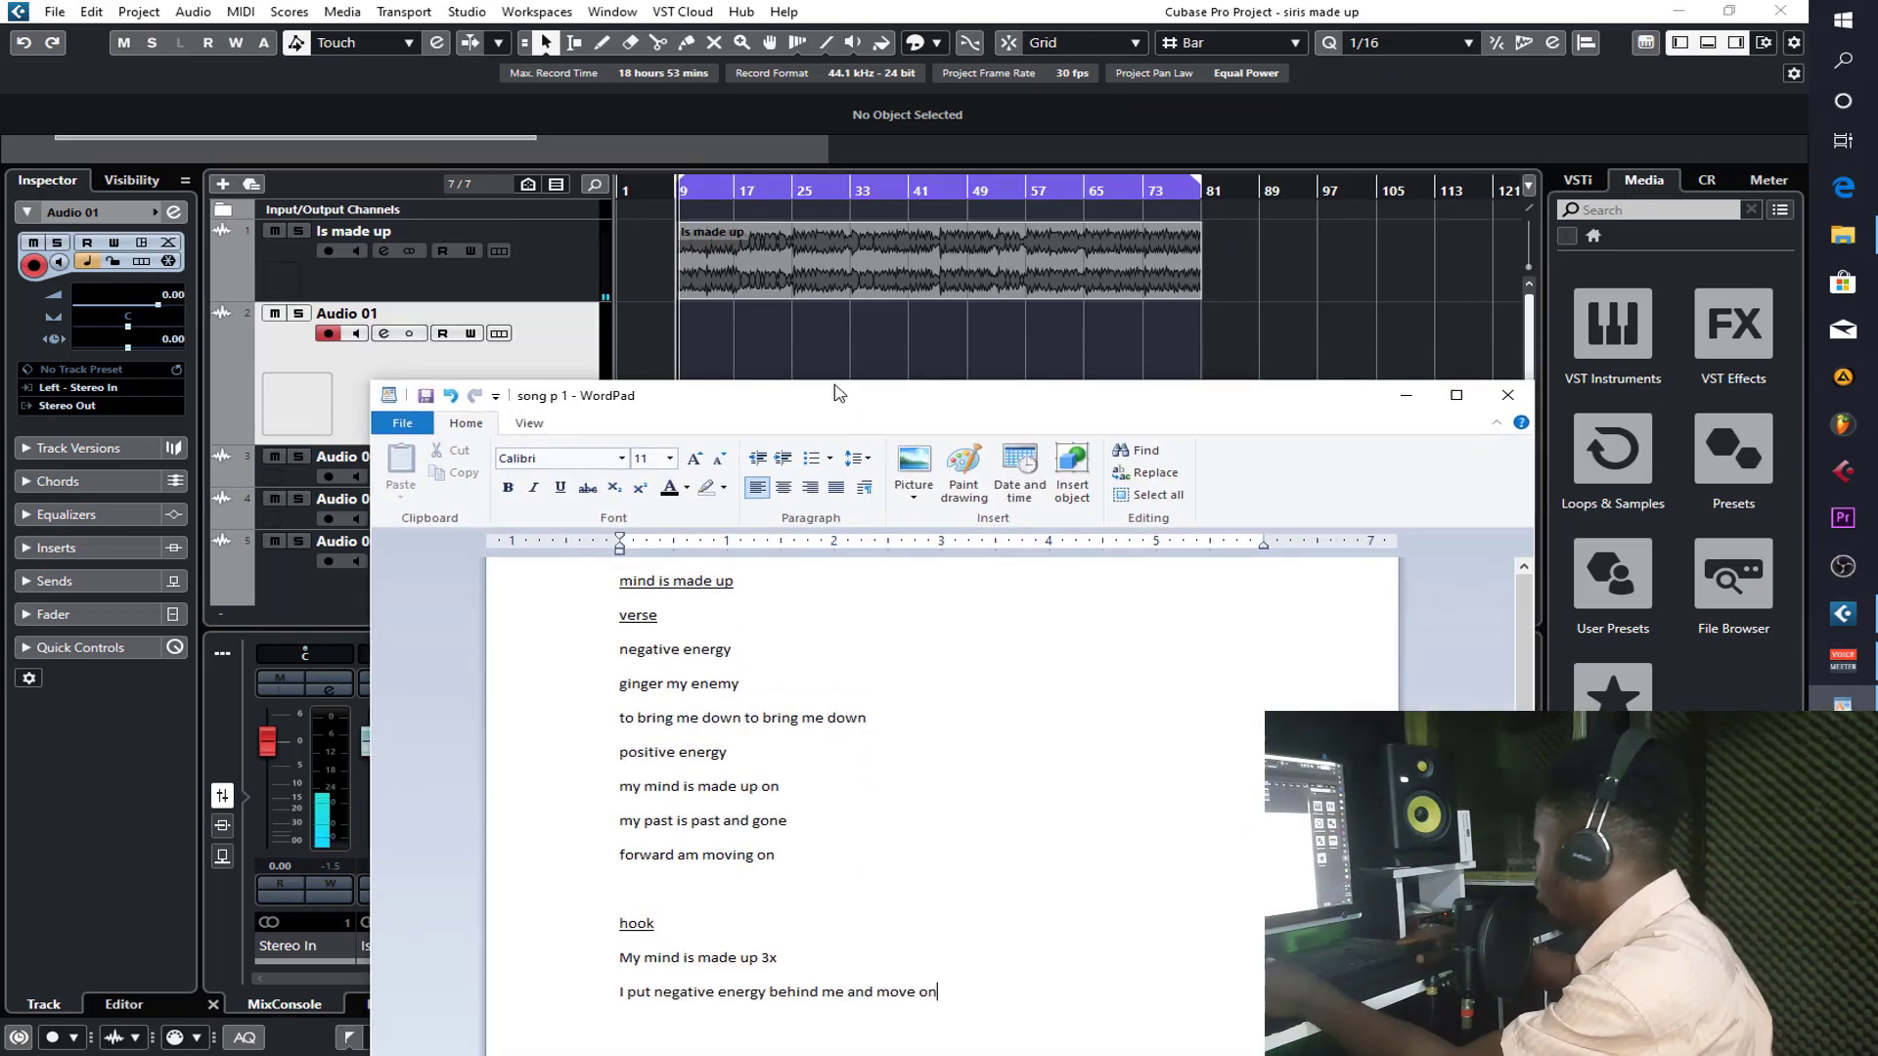
{"action": "type", "text": "1"}
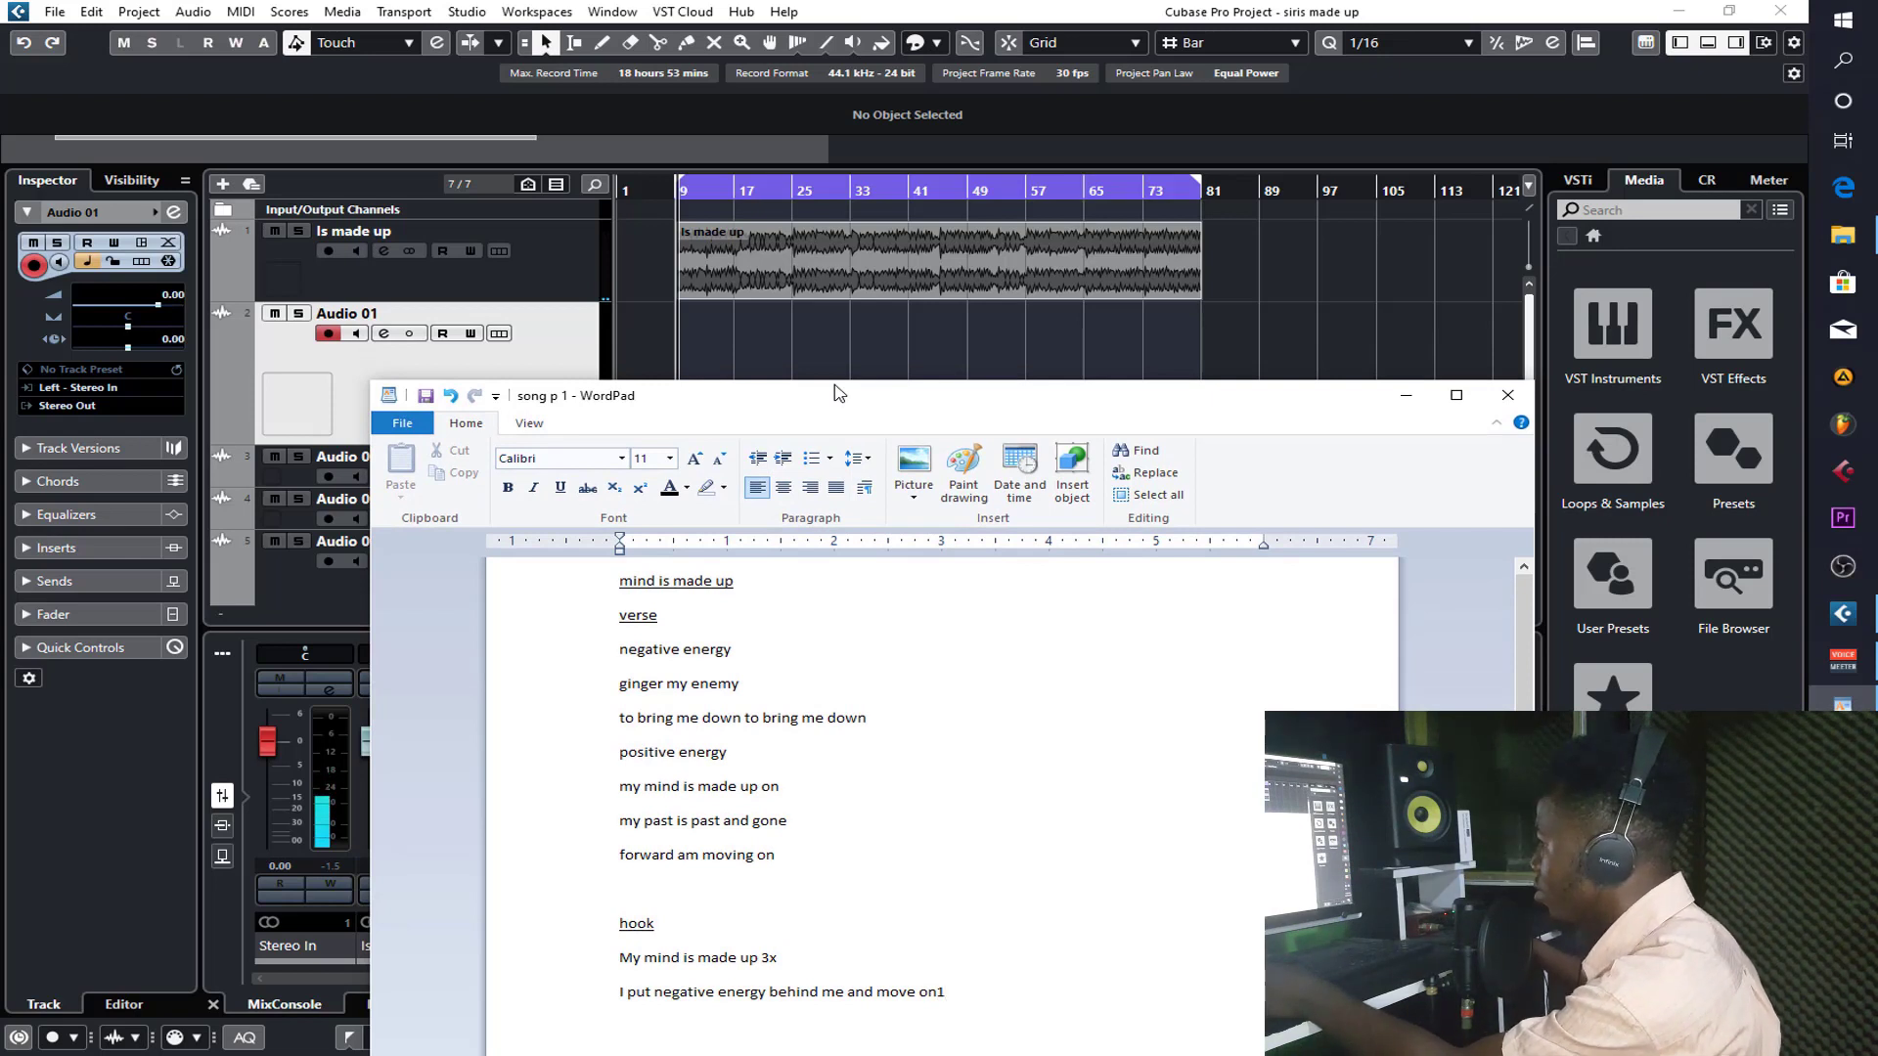
{"action": "key", "text": "BackSpace"}
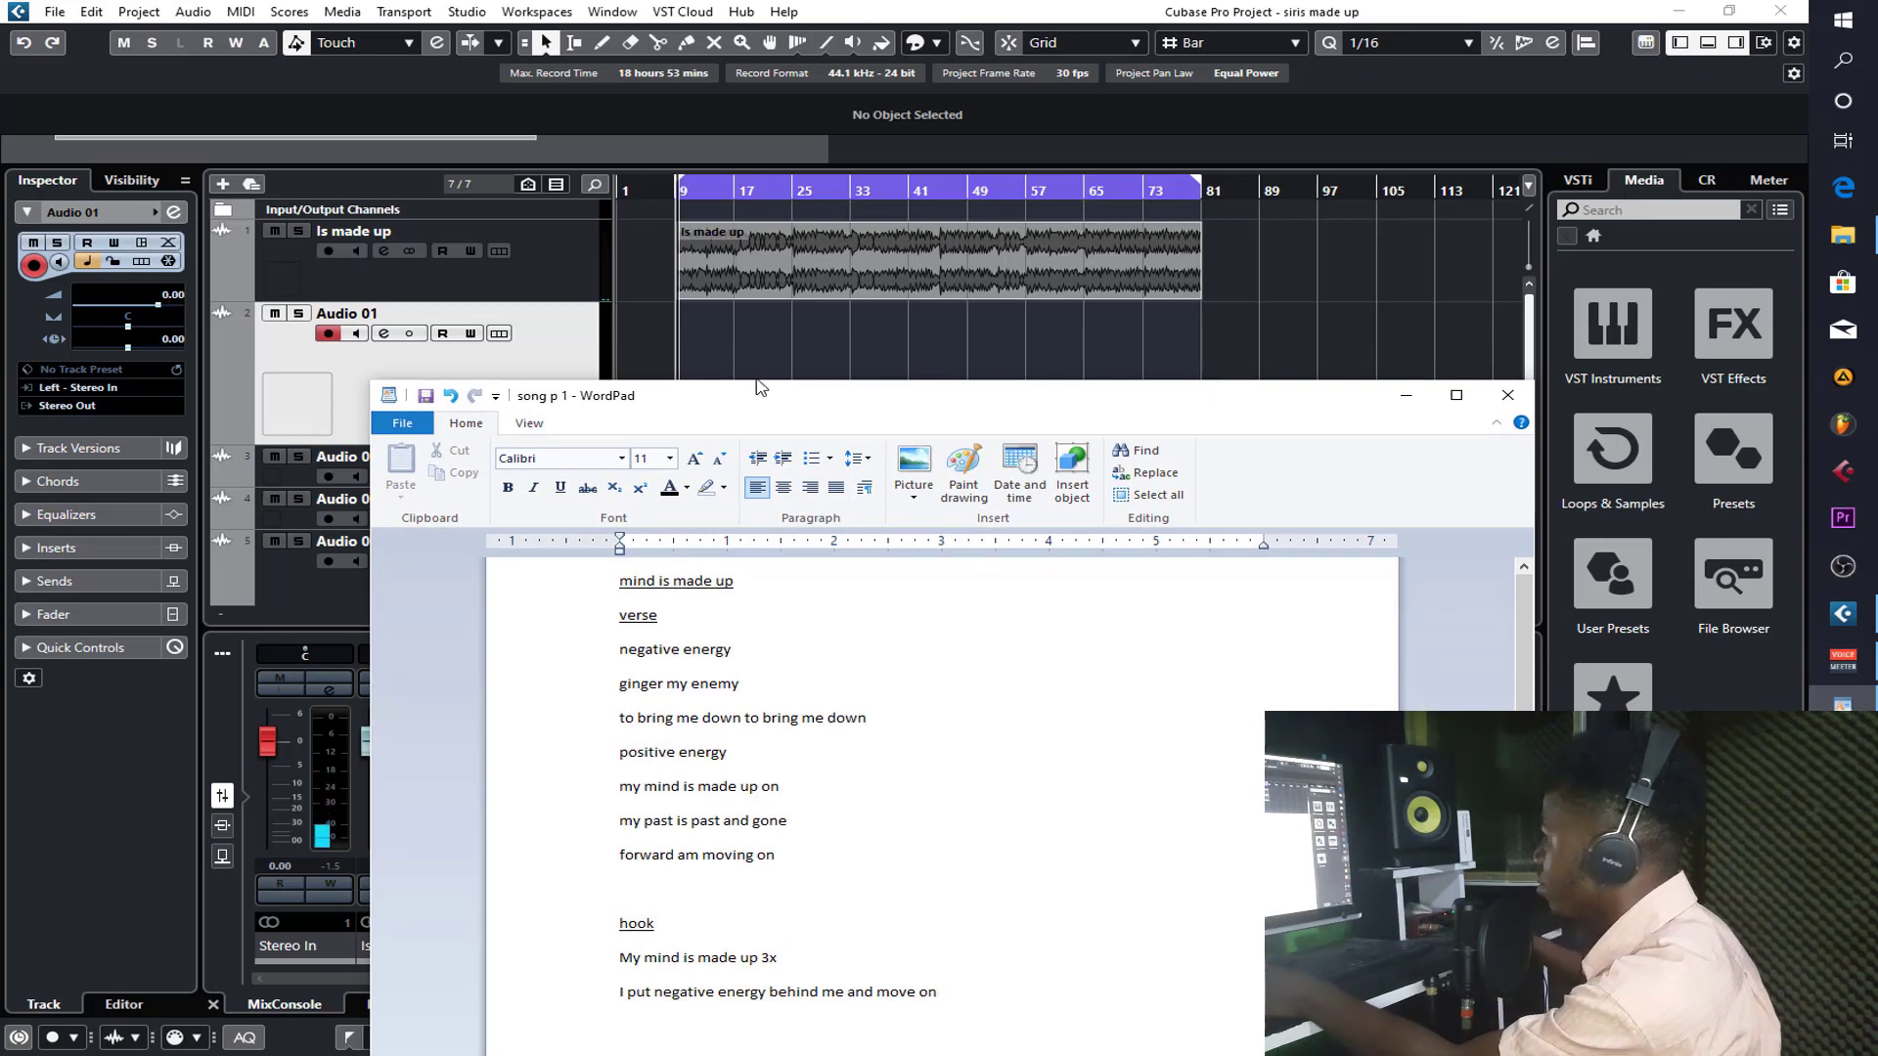
- Record a vocal take on Audio 01 in Cubase from about bar 9 to bar 34, with the WordPad lyrics in view
{"action": "left_click", "coordinate": [1284, 289]}
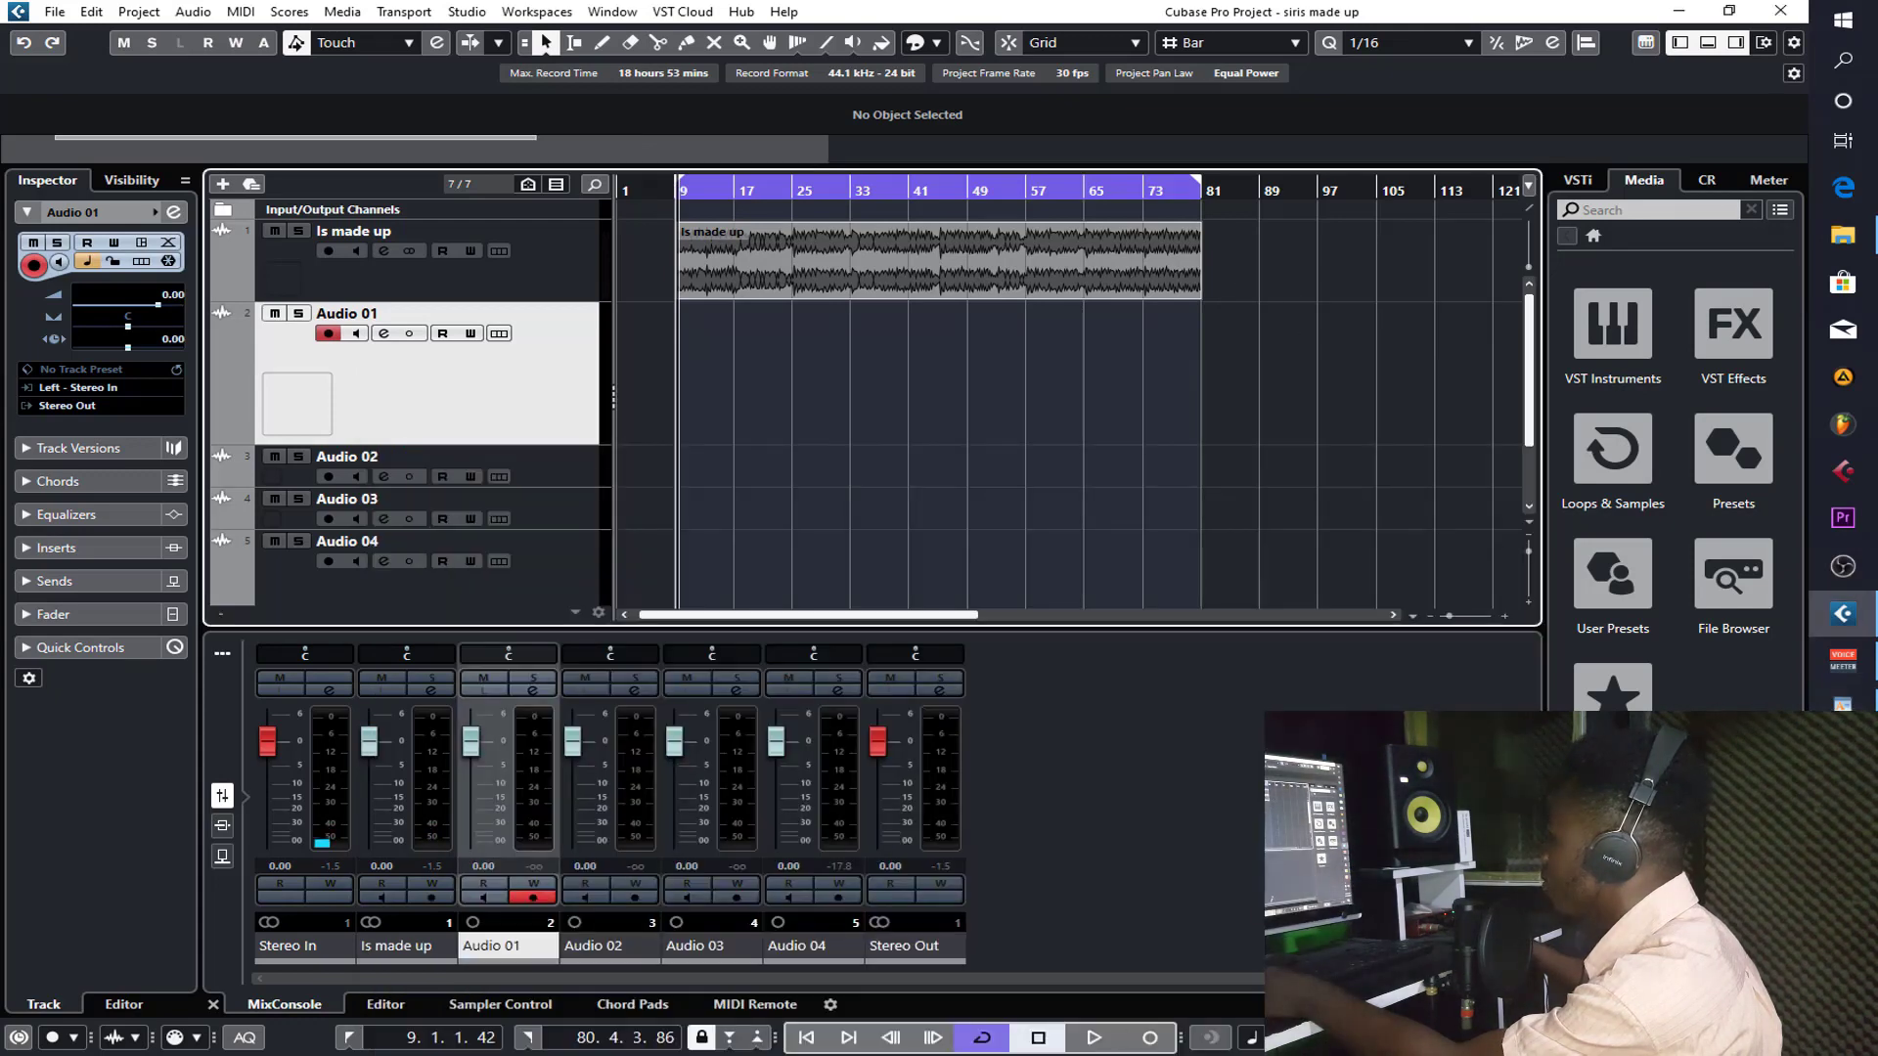
{"action": "left_click", "coordinate": [1148, 1039]}
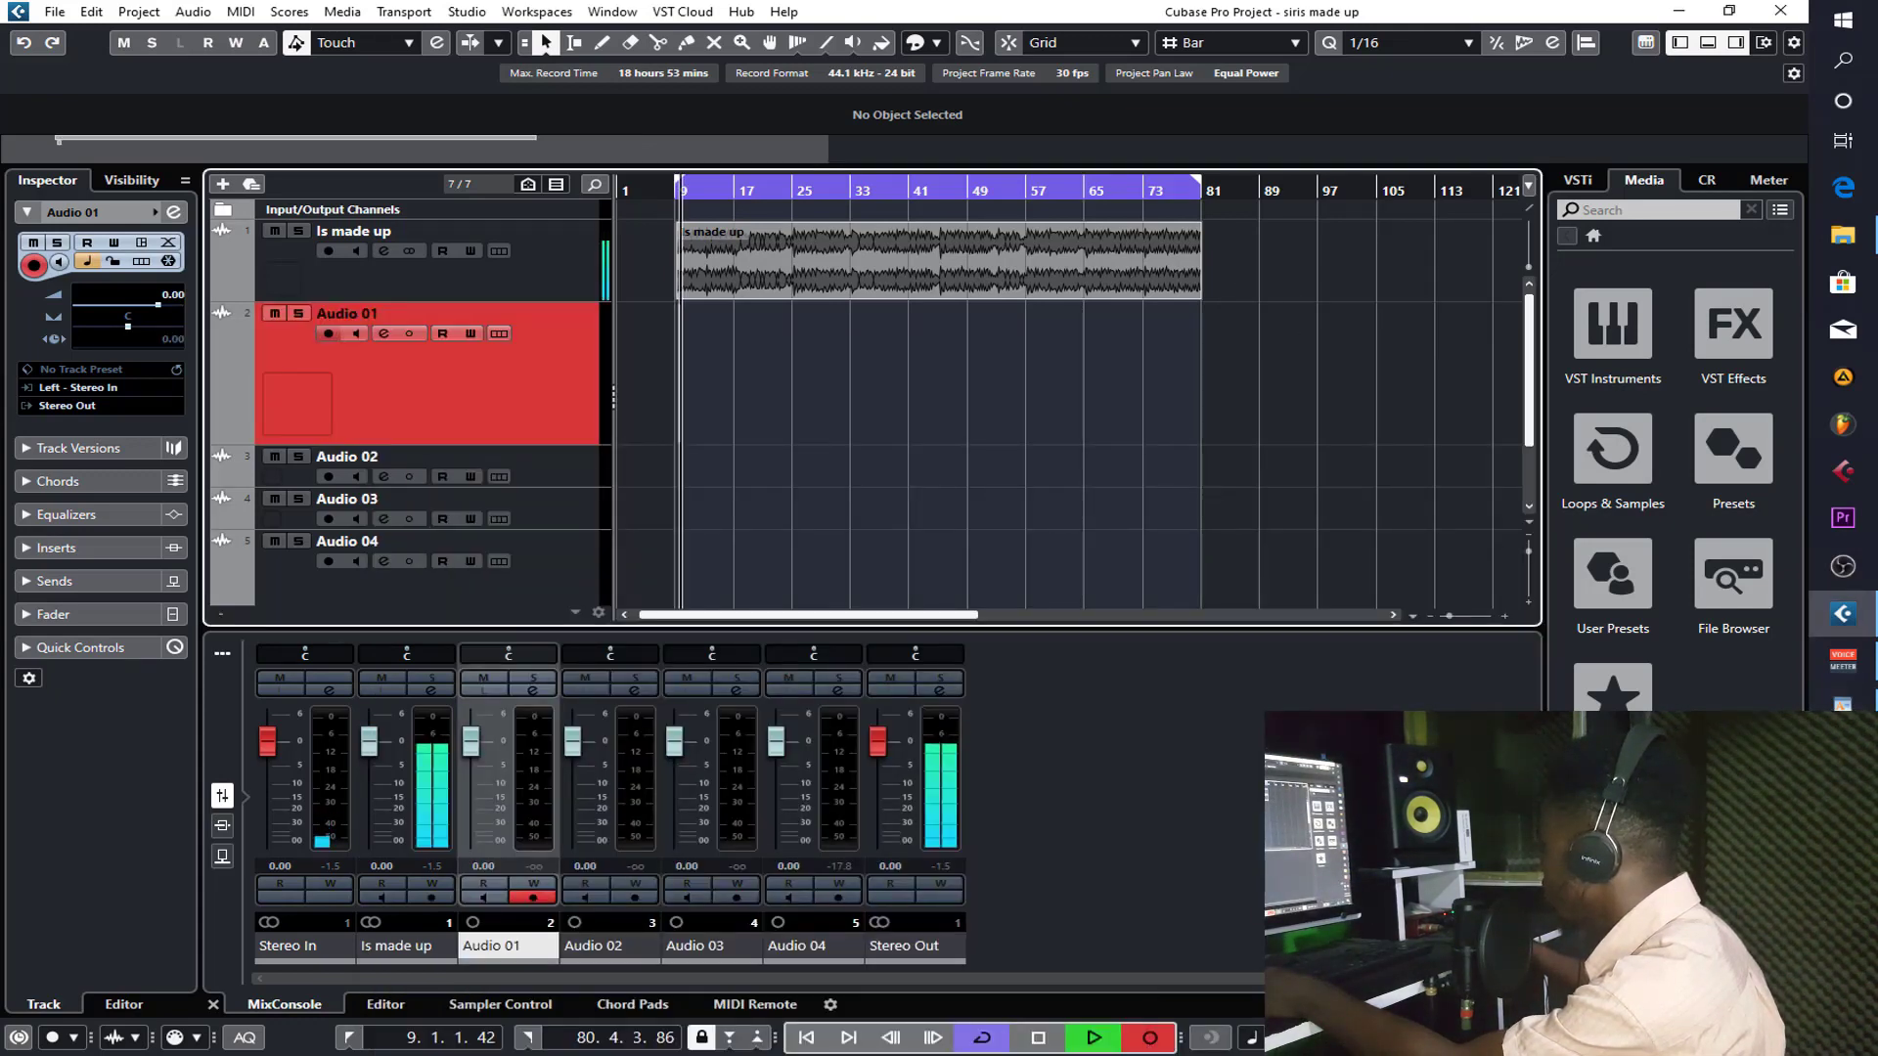
{"action": "left_click", "coordinate": [1843, 698]}
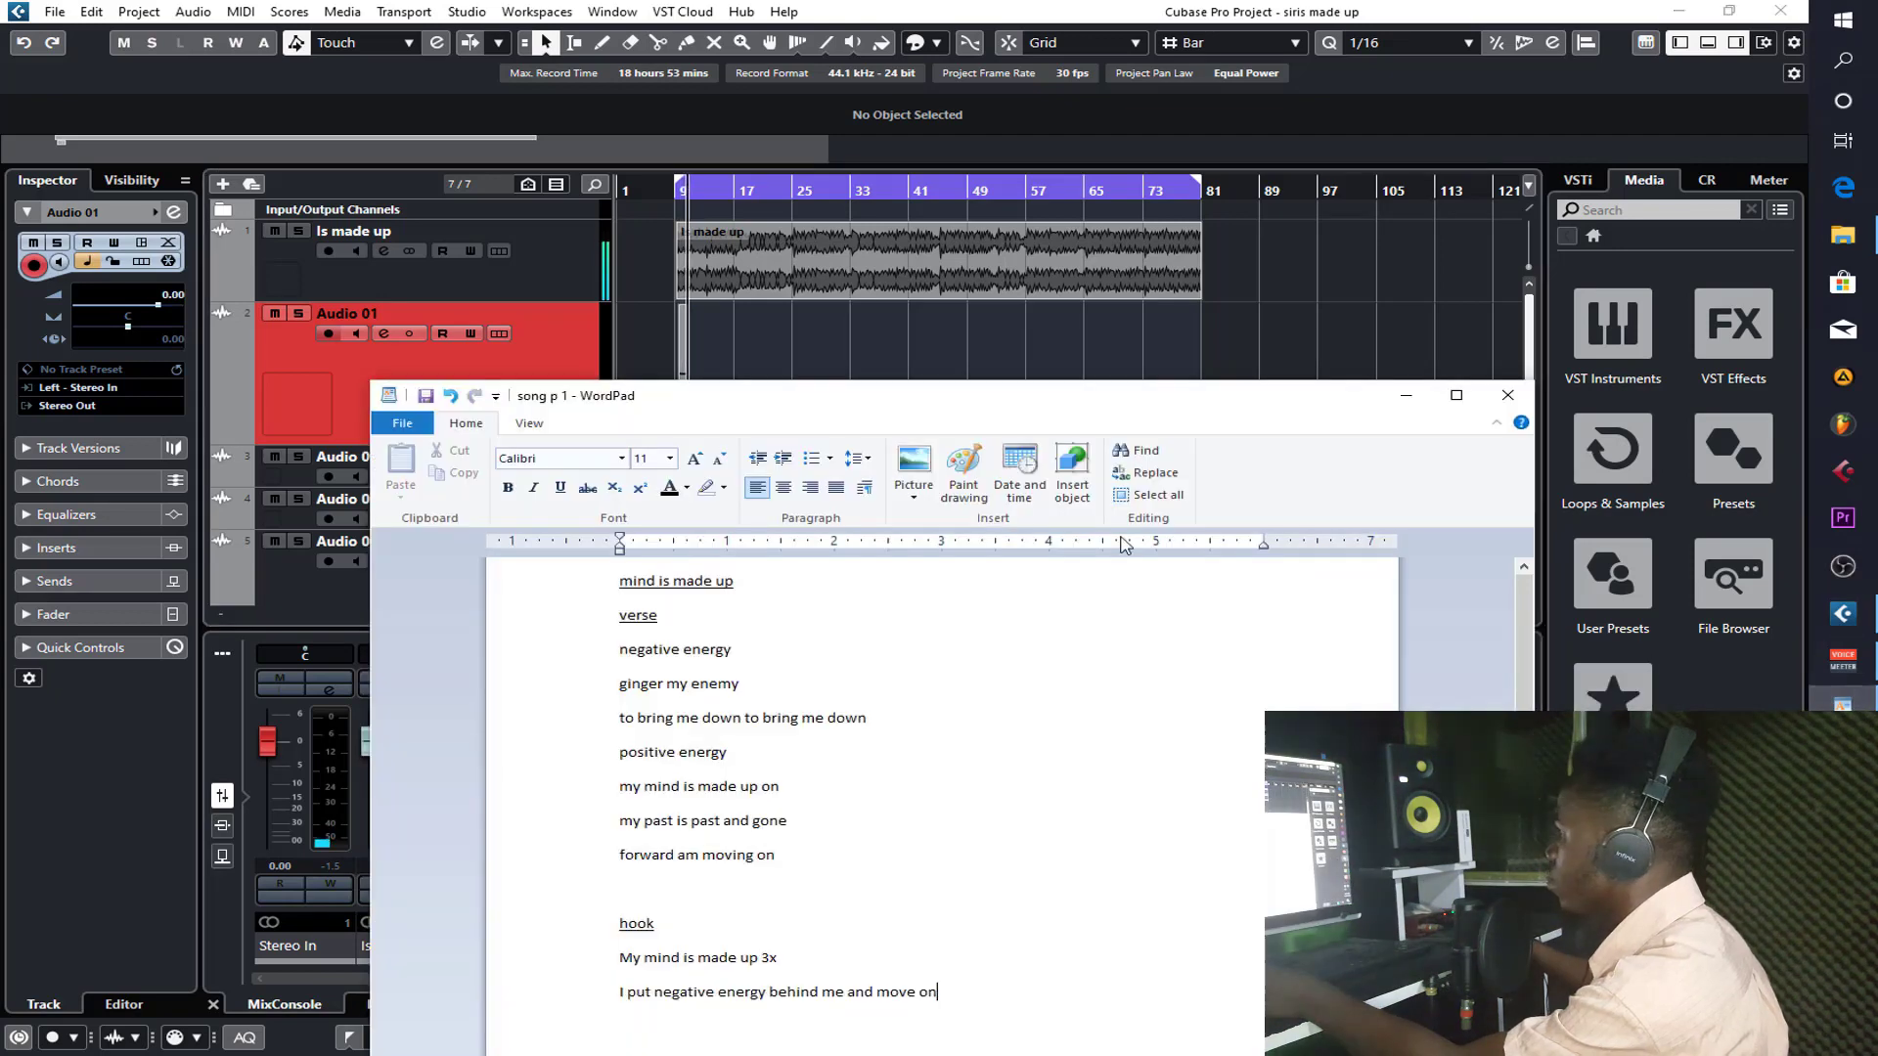
{"action": "left_click_drag", "start_coordinate": [952, 407], "coordinate": [957, 407]}
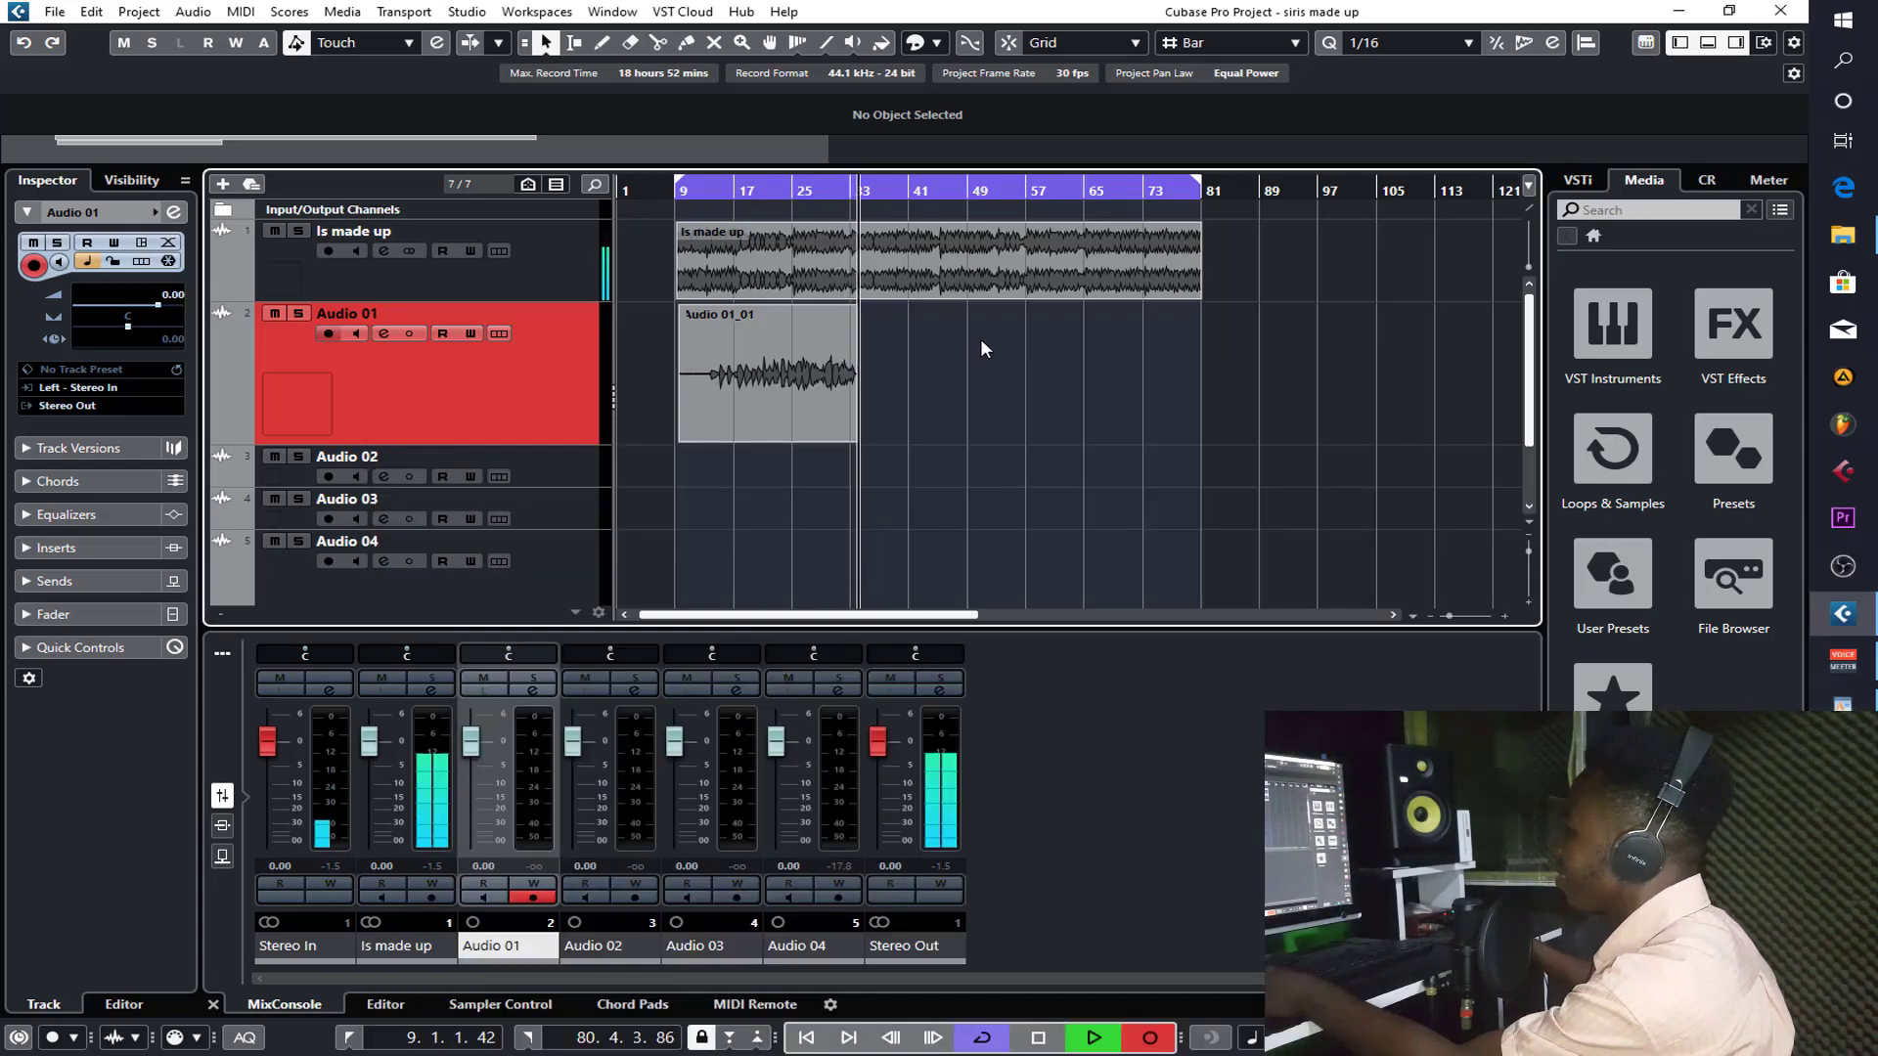
{"action": "left_click", "coordinate": [980, 338]}
{"action": "key", "text": "space"}
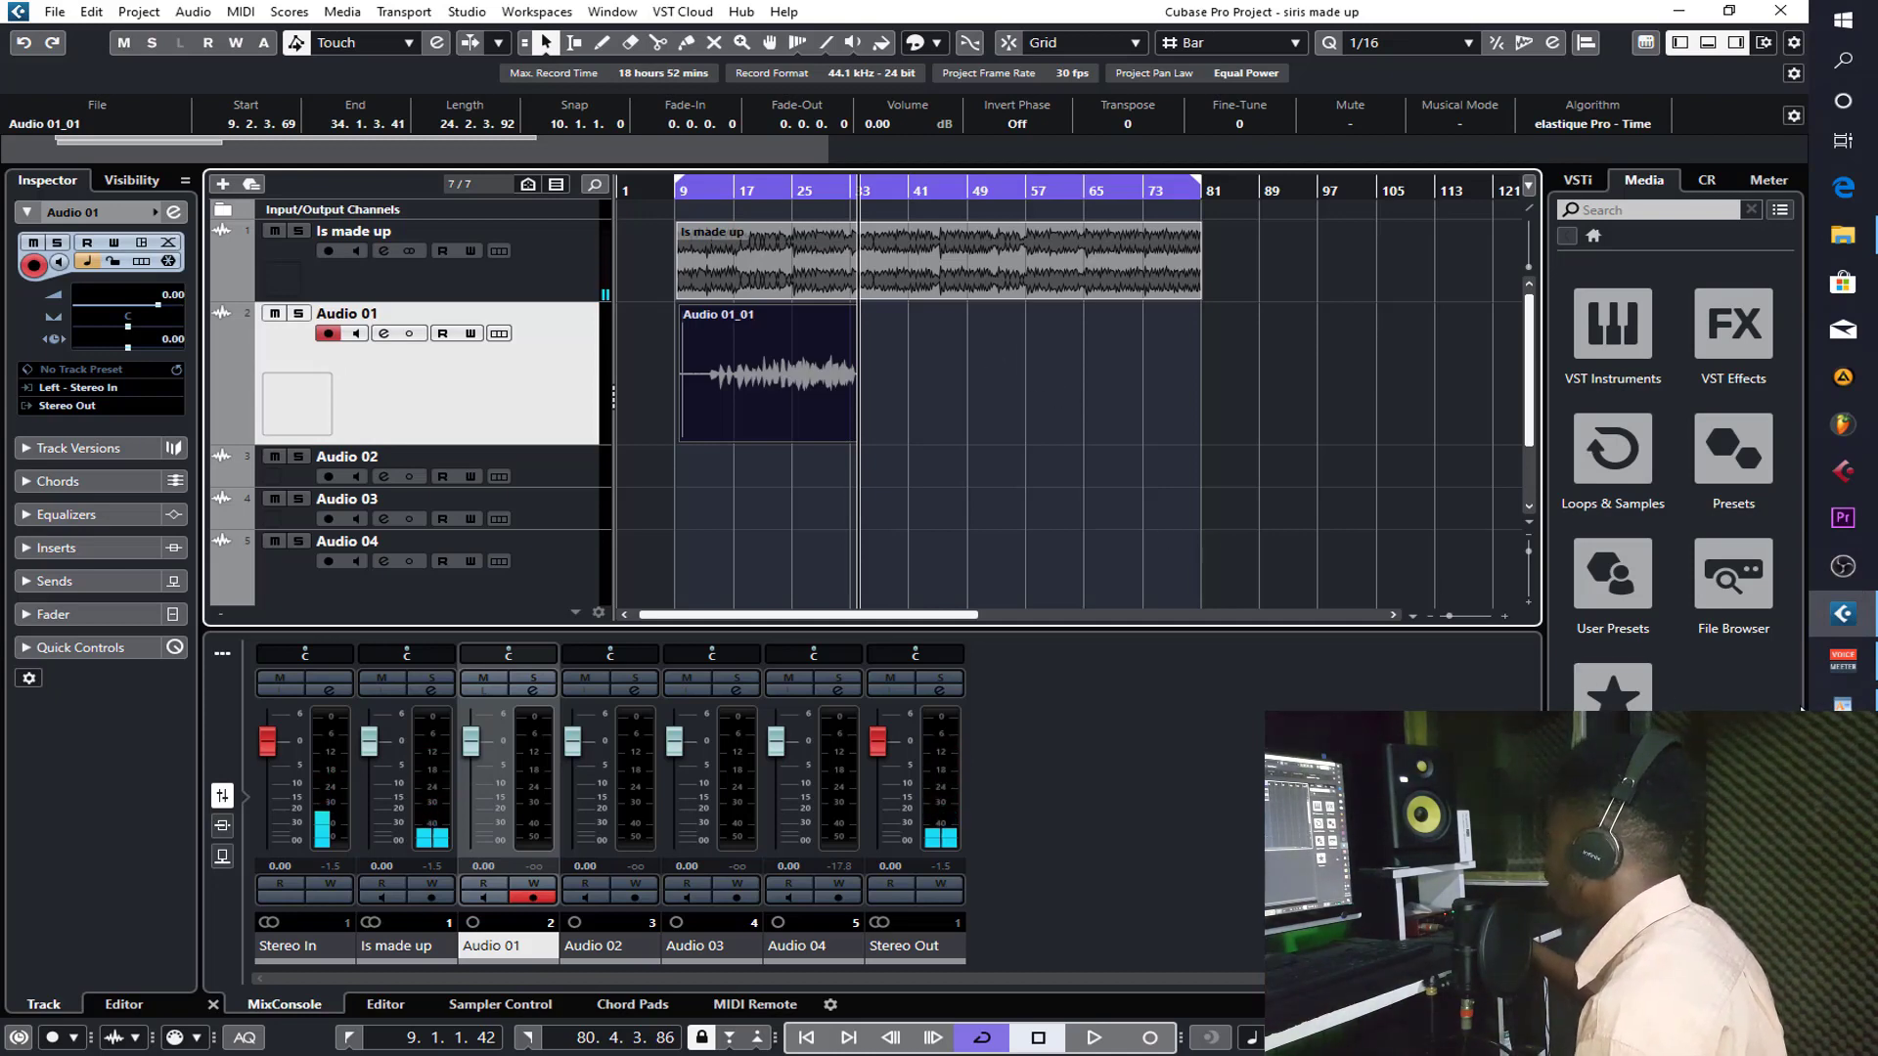
- Check the verse 2 lyrics in WordPad and trim the start of the Audio 01 vocal clip in Cubase to about bar 12
{"action": "left_click", "coordinate": [1842, 700]}
{"action": "scroll", "coordinate": [1156, 749], "scroll_direction": "down", "scroll_amount": 4}
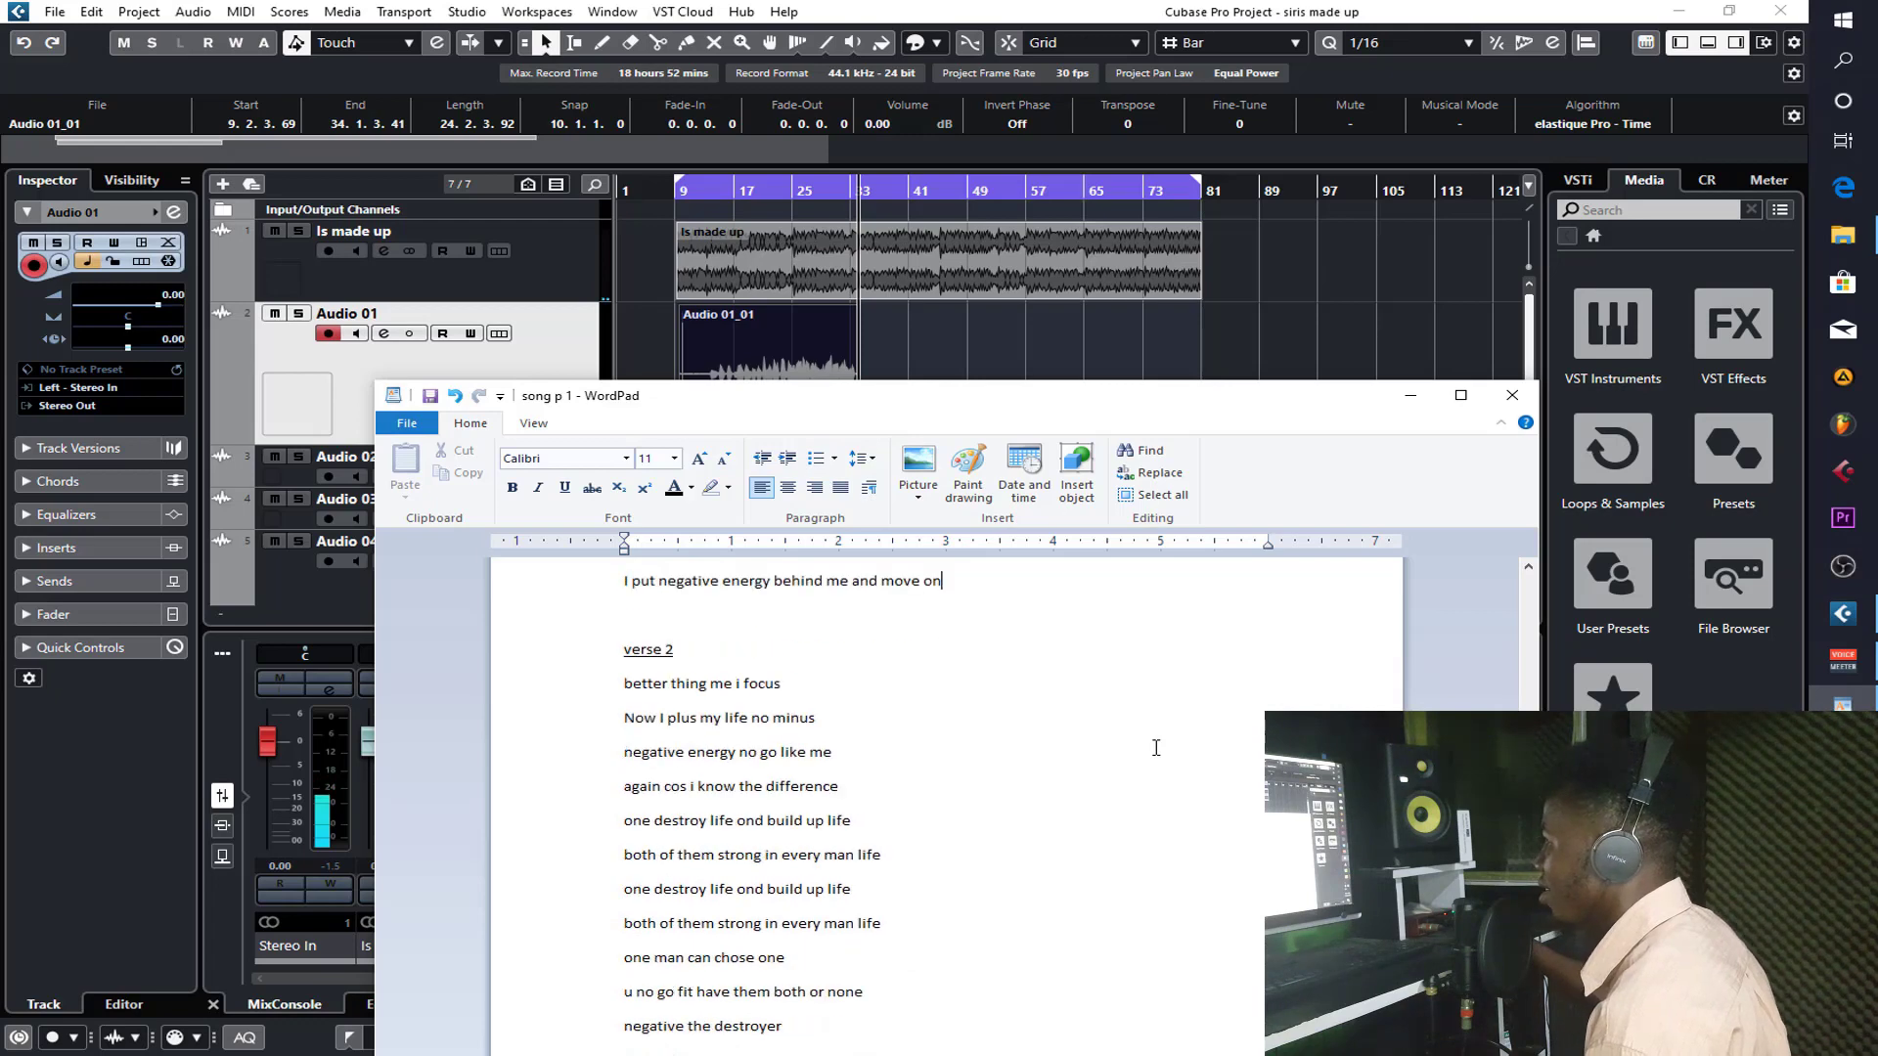
{"action": "left_click", "coordinate": [169, 305]}
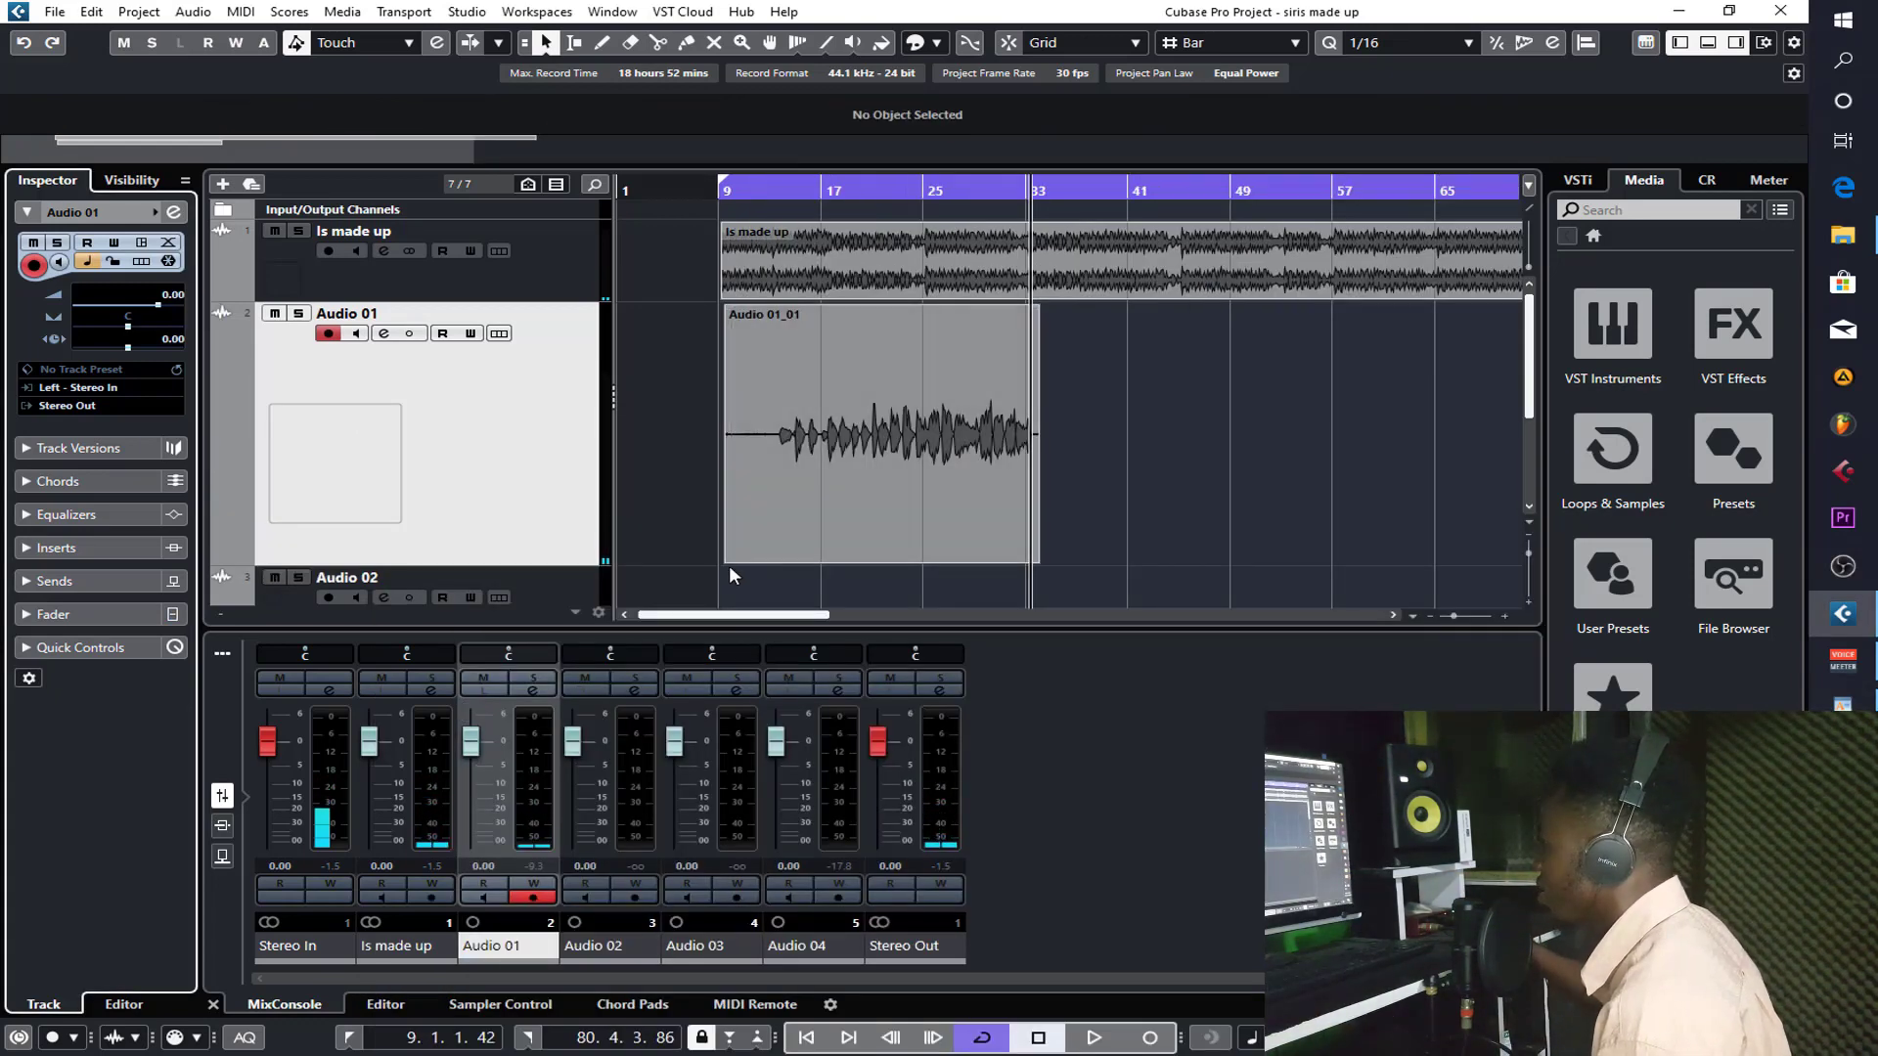
{"action": "left_click_drag", "start_coordinate": [727, 558], "coordinate": [767, 558]}
- Select the Audio 02 track and place the playback cursor at about bar 28
{"action": "scroll", "coordinate": [1220, 466], "scroll_direction": "down", "scroll_amount": 3}
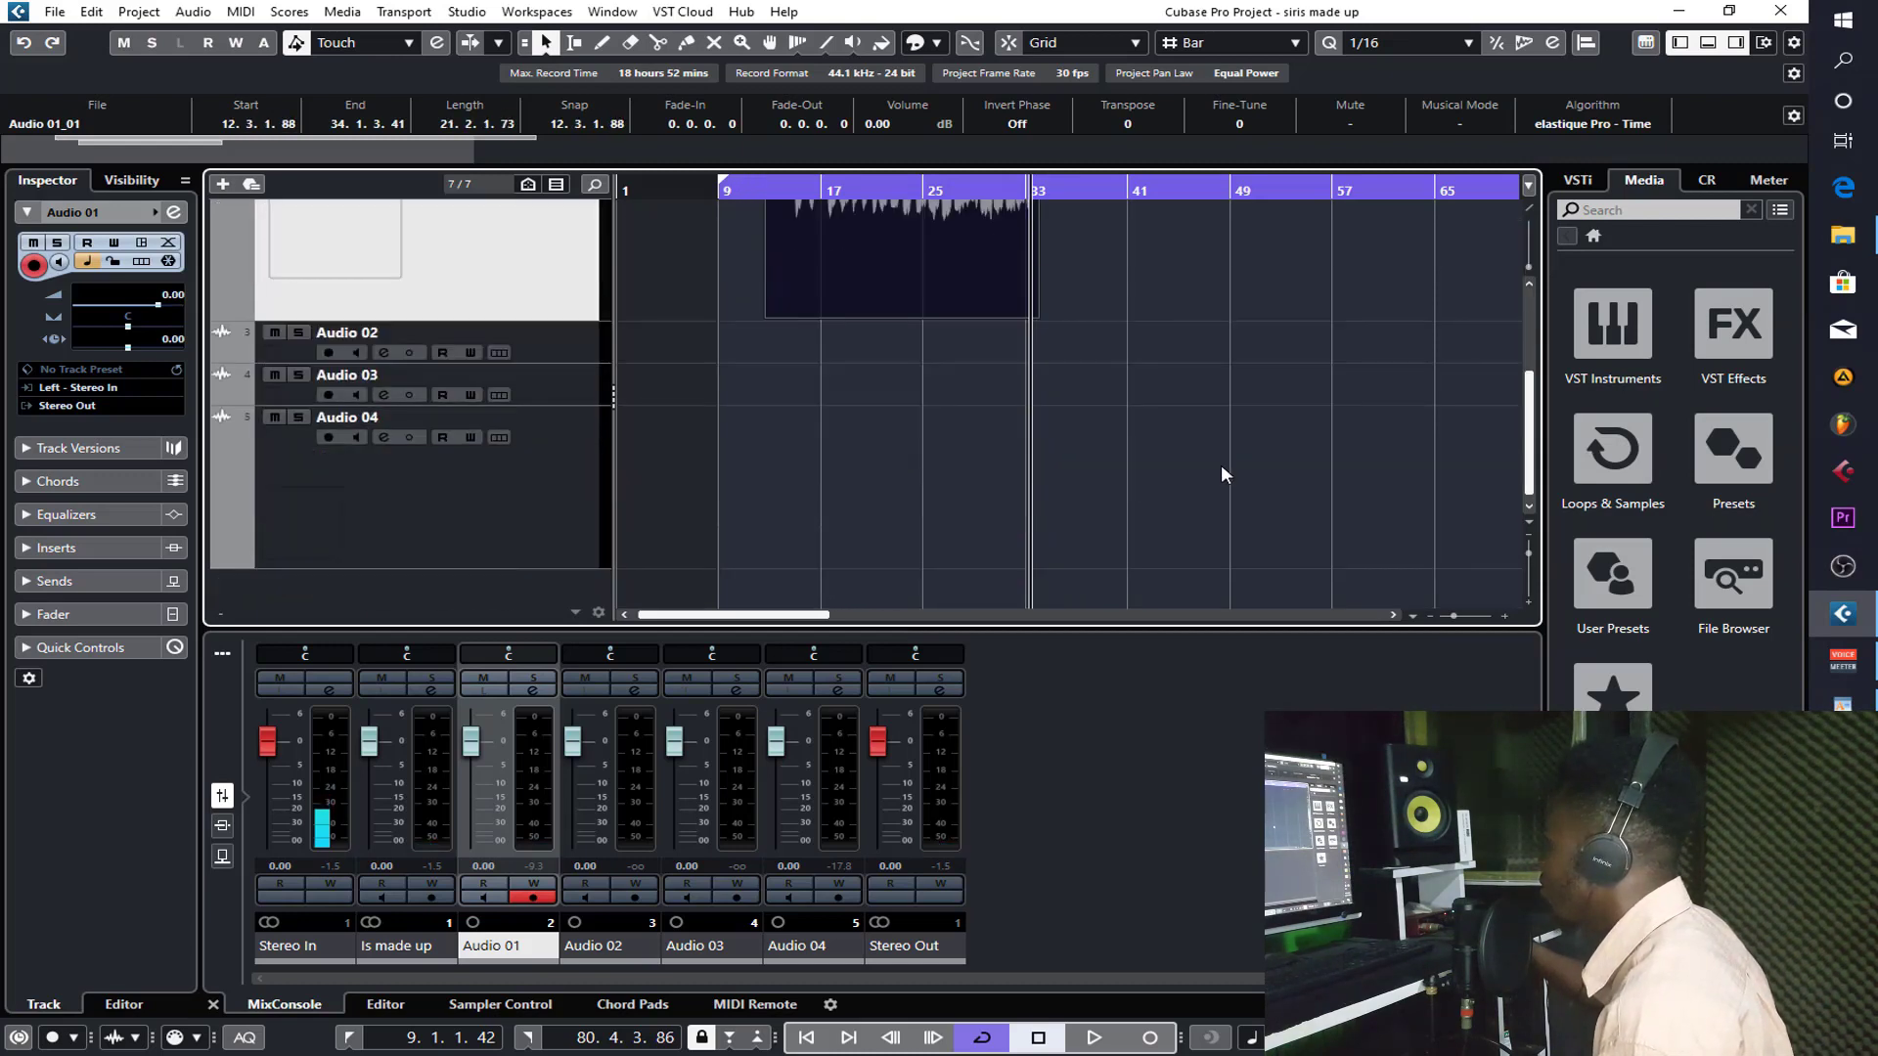
{"action": "scroll", "coordinate": [1218, 466], "scroll_direction": "up", "scroll_amount": 2}
{"action": "left_click", "coordinate": [584, 499]}
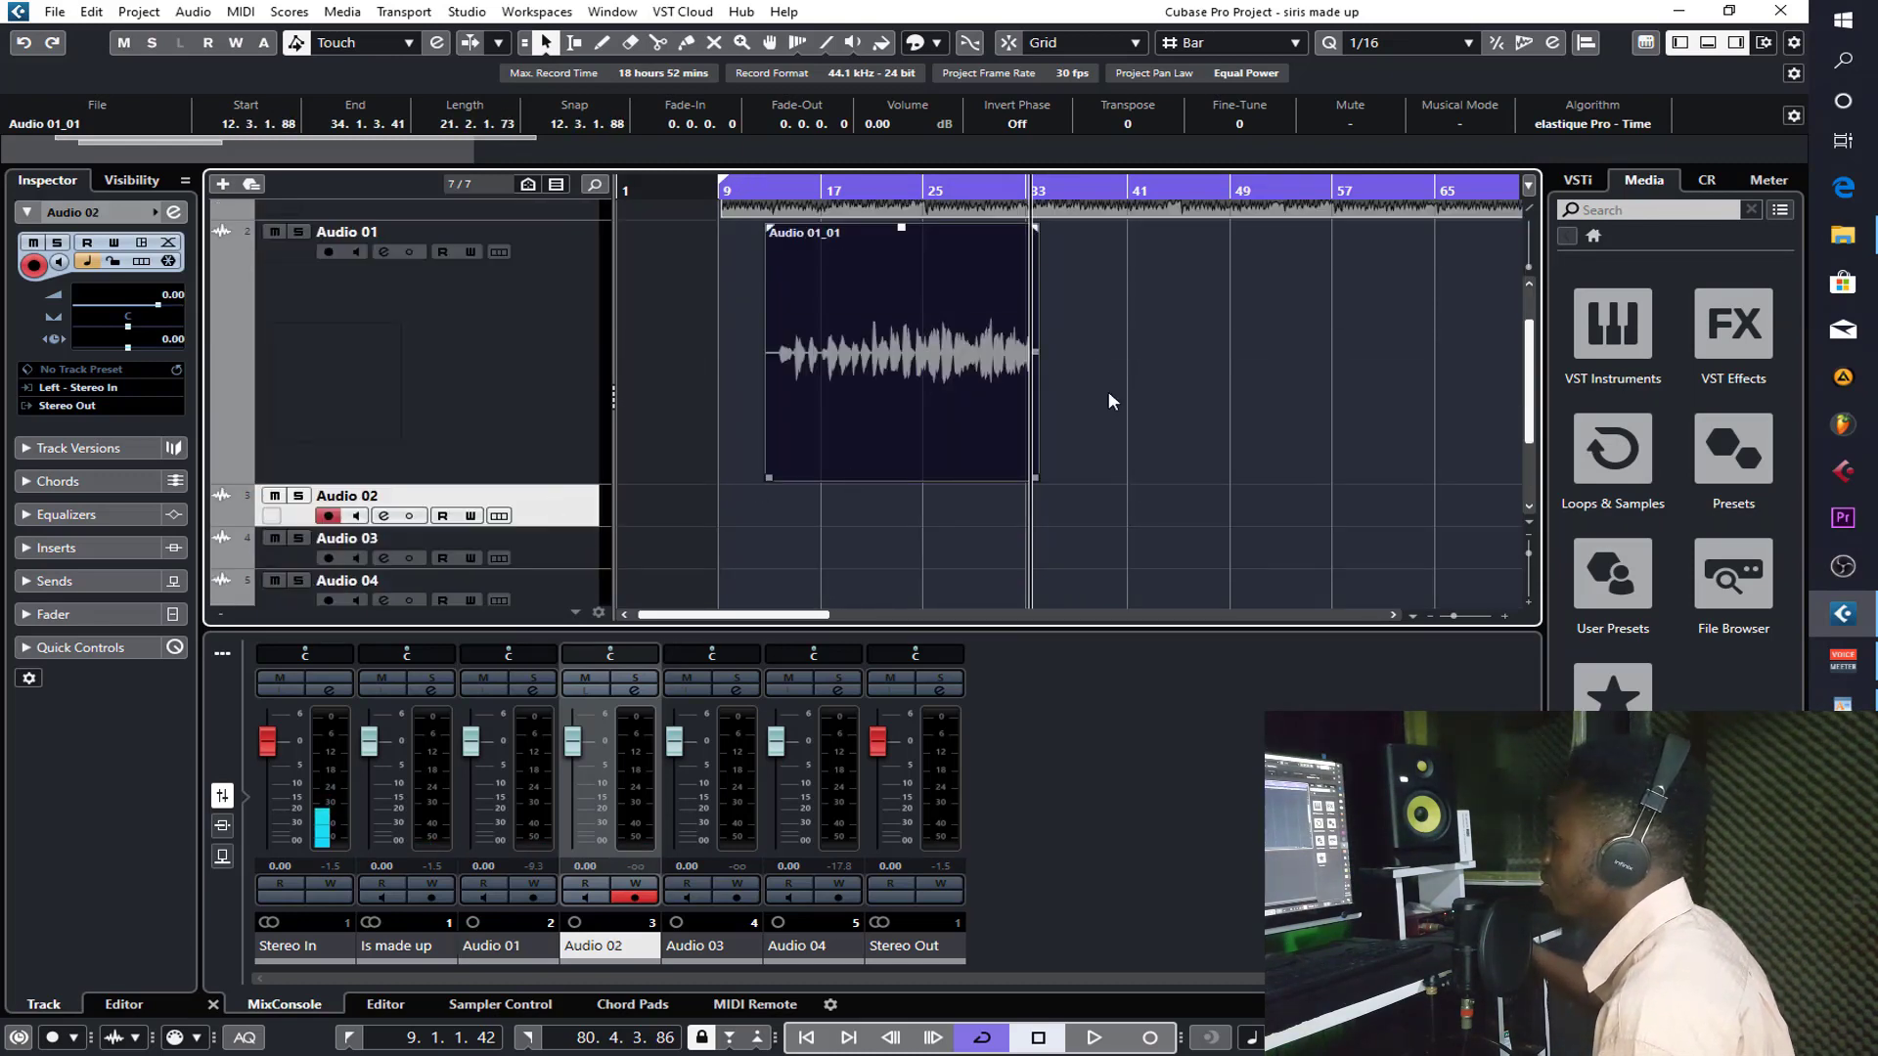
{"action": "left_click", "coordinate": [964, 188]}
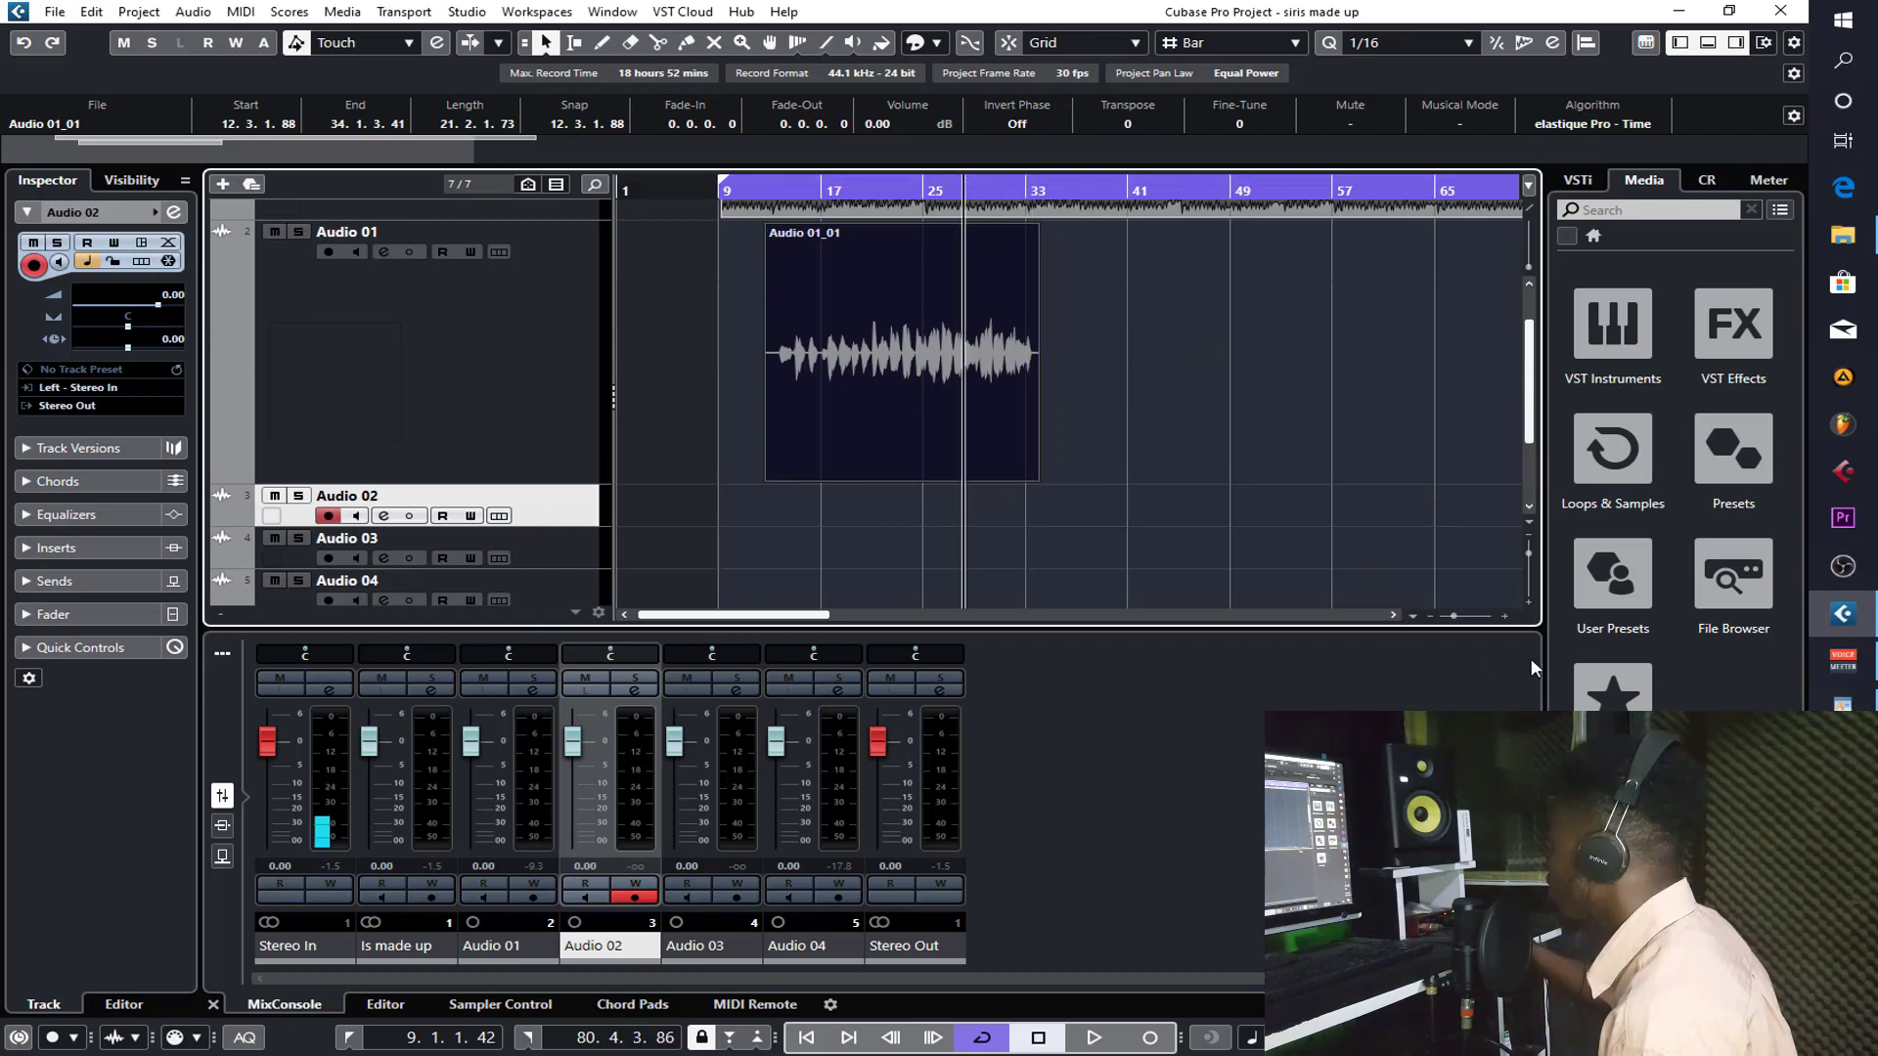
- Review the hook and verse 2 lyrics in WordPad, and return to the Cubase project
{"action": "left_click", "coordinate": [1843, 703]}
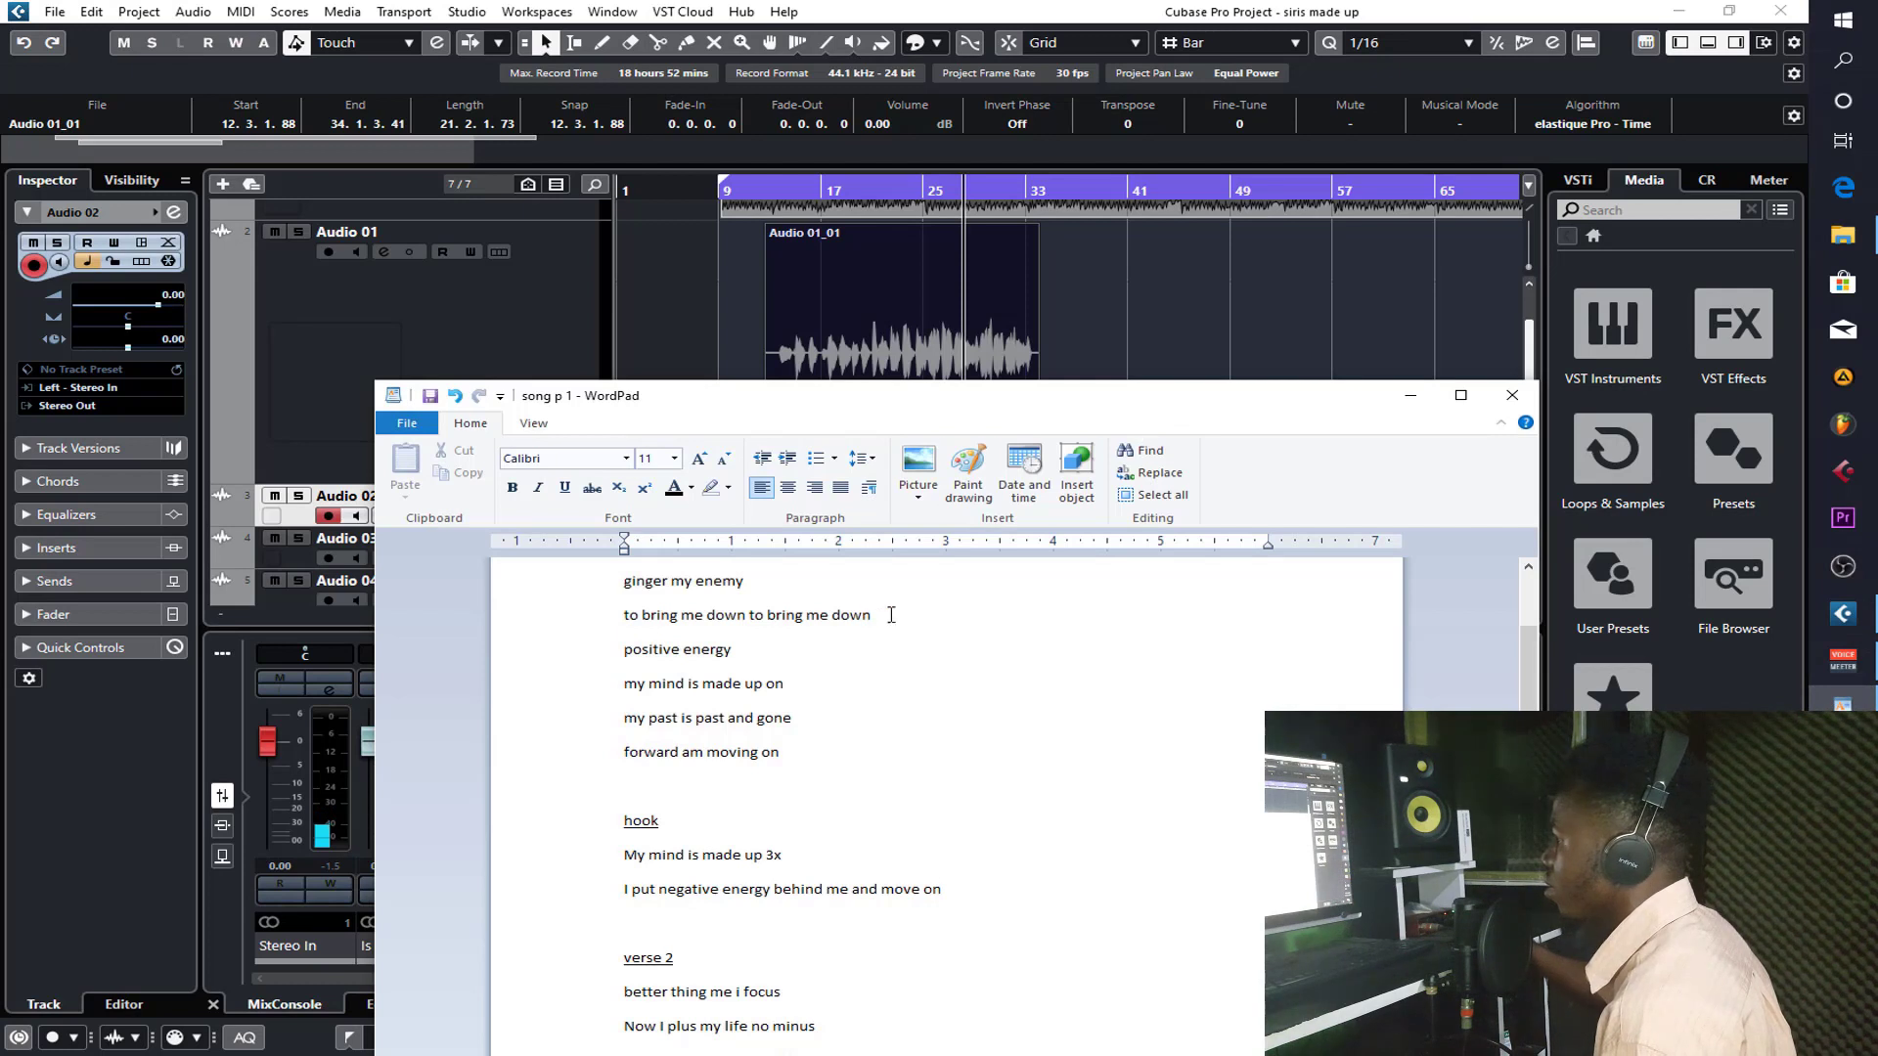
{"action": "scroll", "coordinate": [1081, 876], "scroll_direction": "down", "scroll_amount": 2}
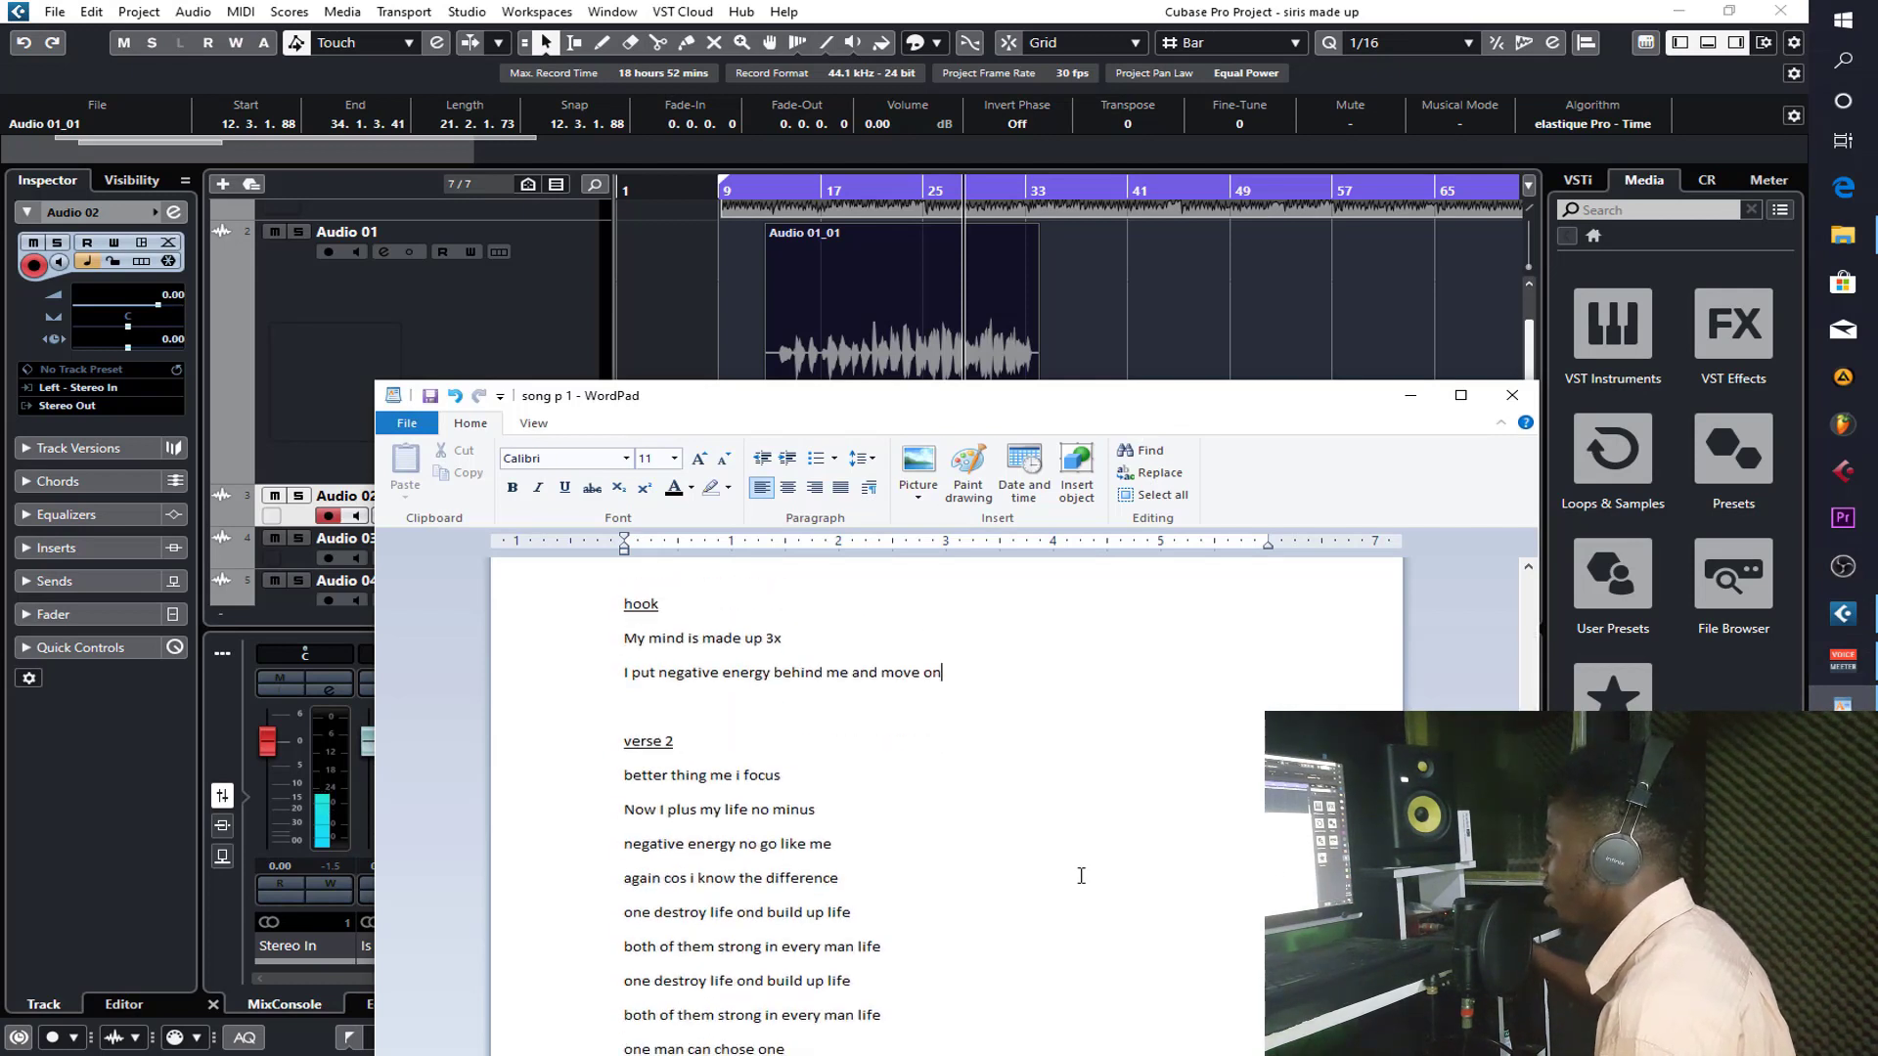
{"action": "scroll", "coordinate": [1081, 875], "scroll_direction": "down", "scroll_amount": 2}
{"action": "scroll", "coordinate": [1081, 875], "scroll_direction": "up", "scroll_amount": 1}
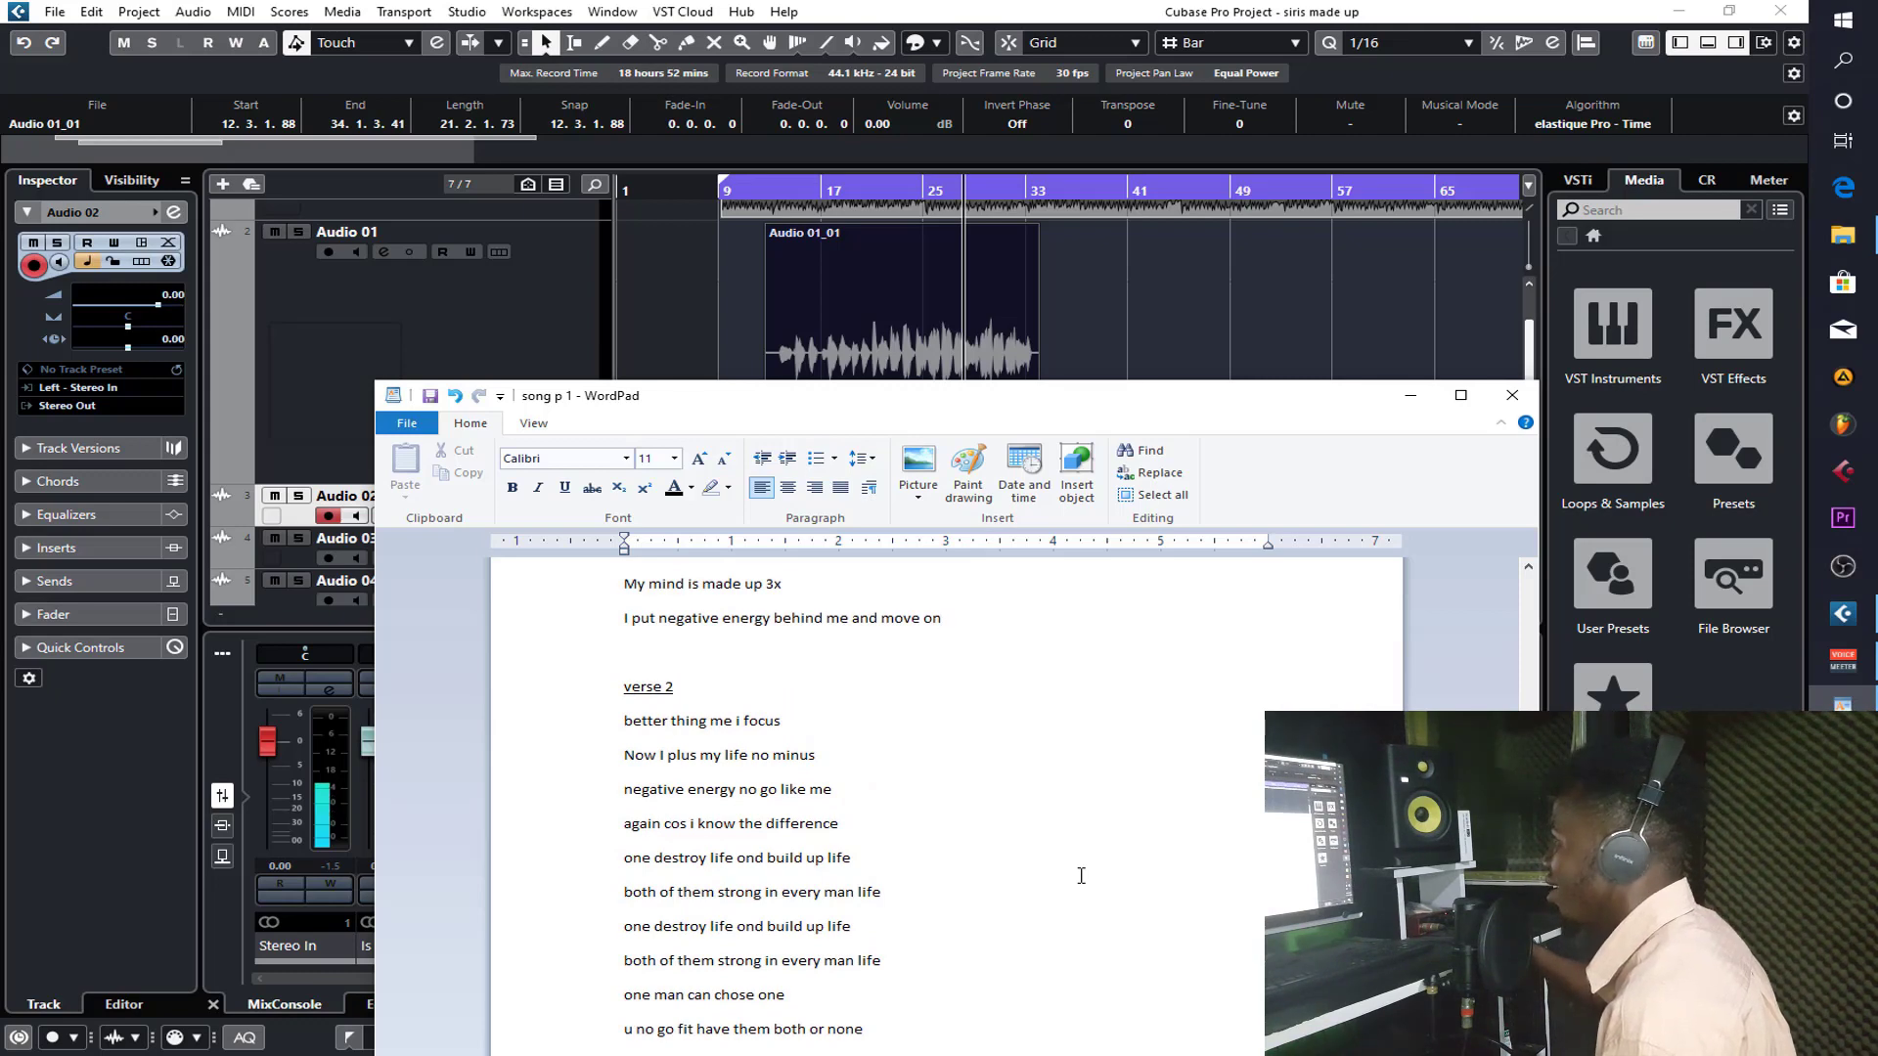
{"action": "left_click", "coordinate": [1246, 303]}
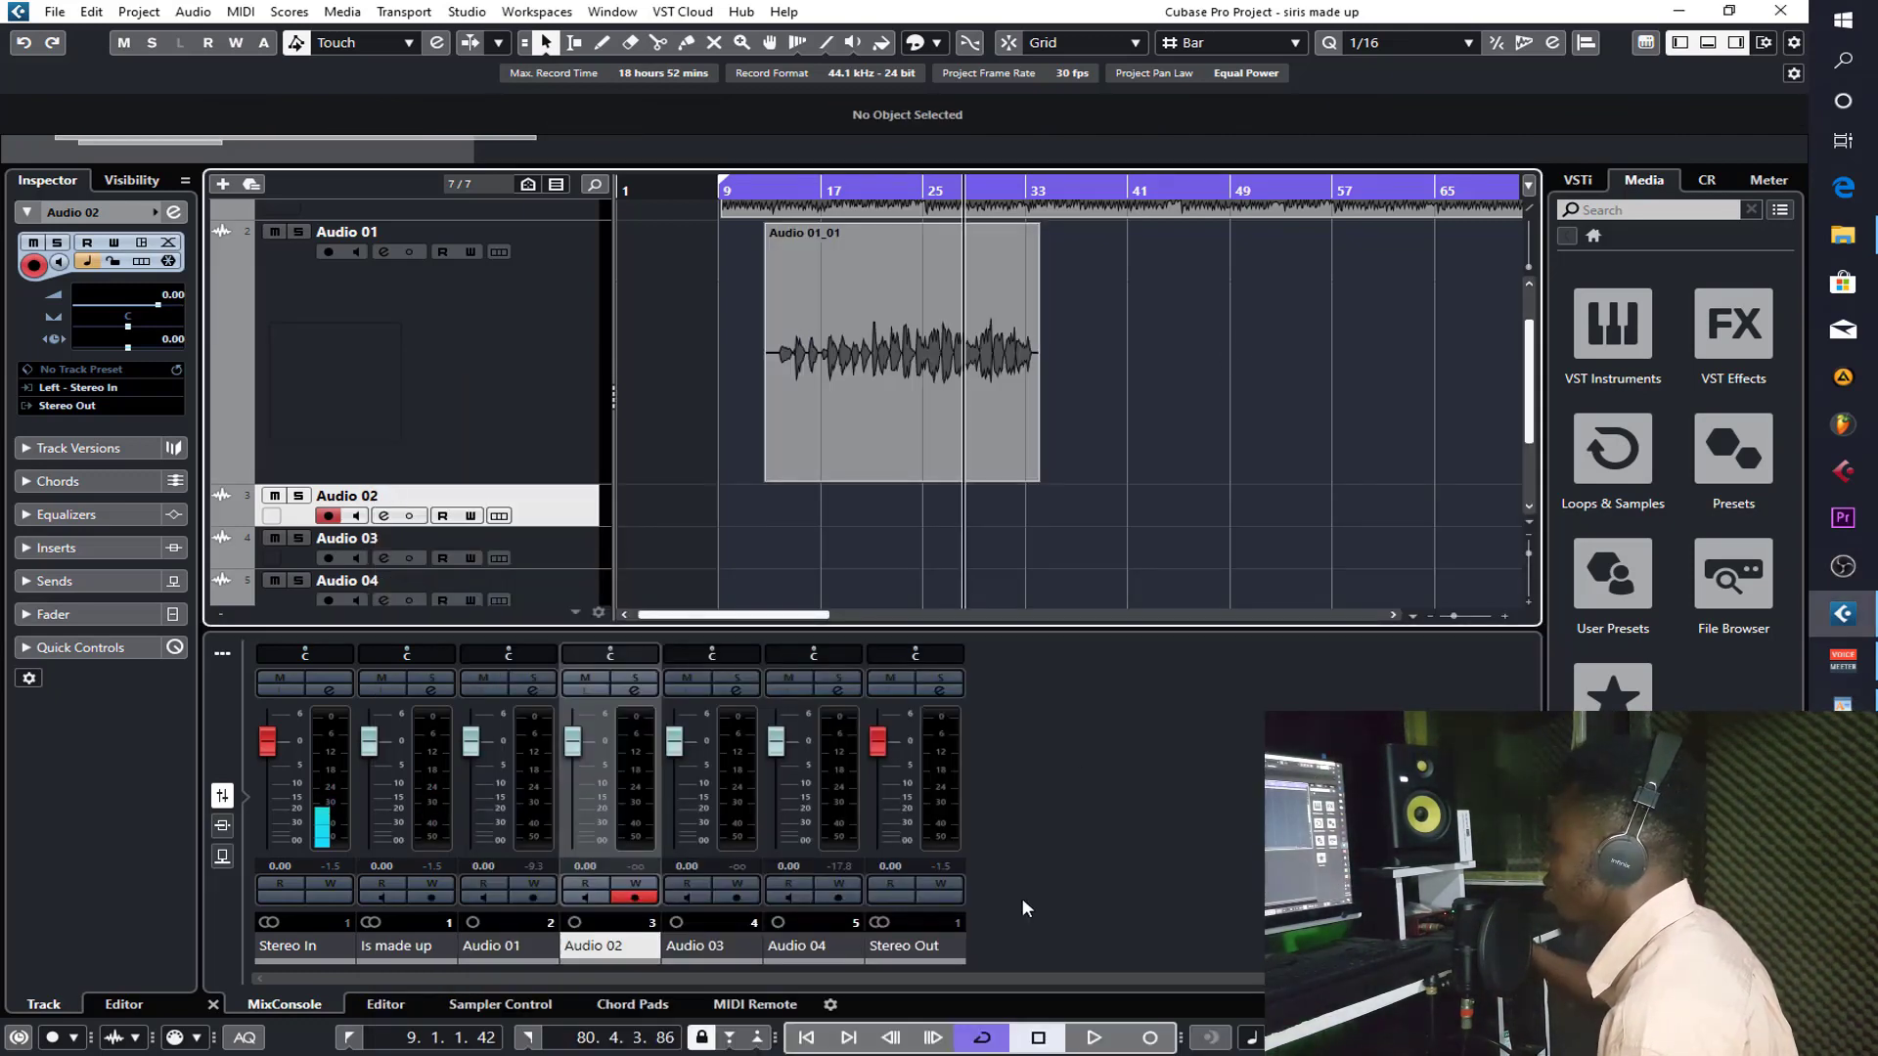
- Record a vocal take on the Audio 02 track from about bar 28, check the verse 2 lyrics in WordPad, and trim the clip to about bars 33–37
{"action": "left_click", "coordinate": [1151, 1038]}
{"action": "key", "text": "alt+Tab"}
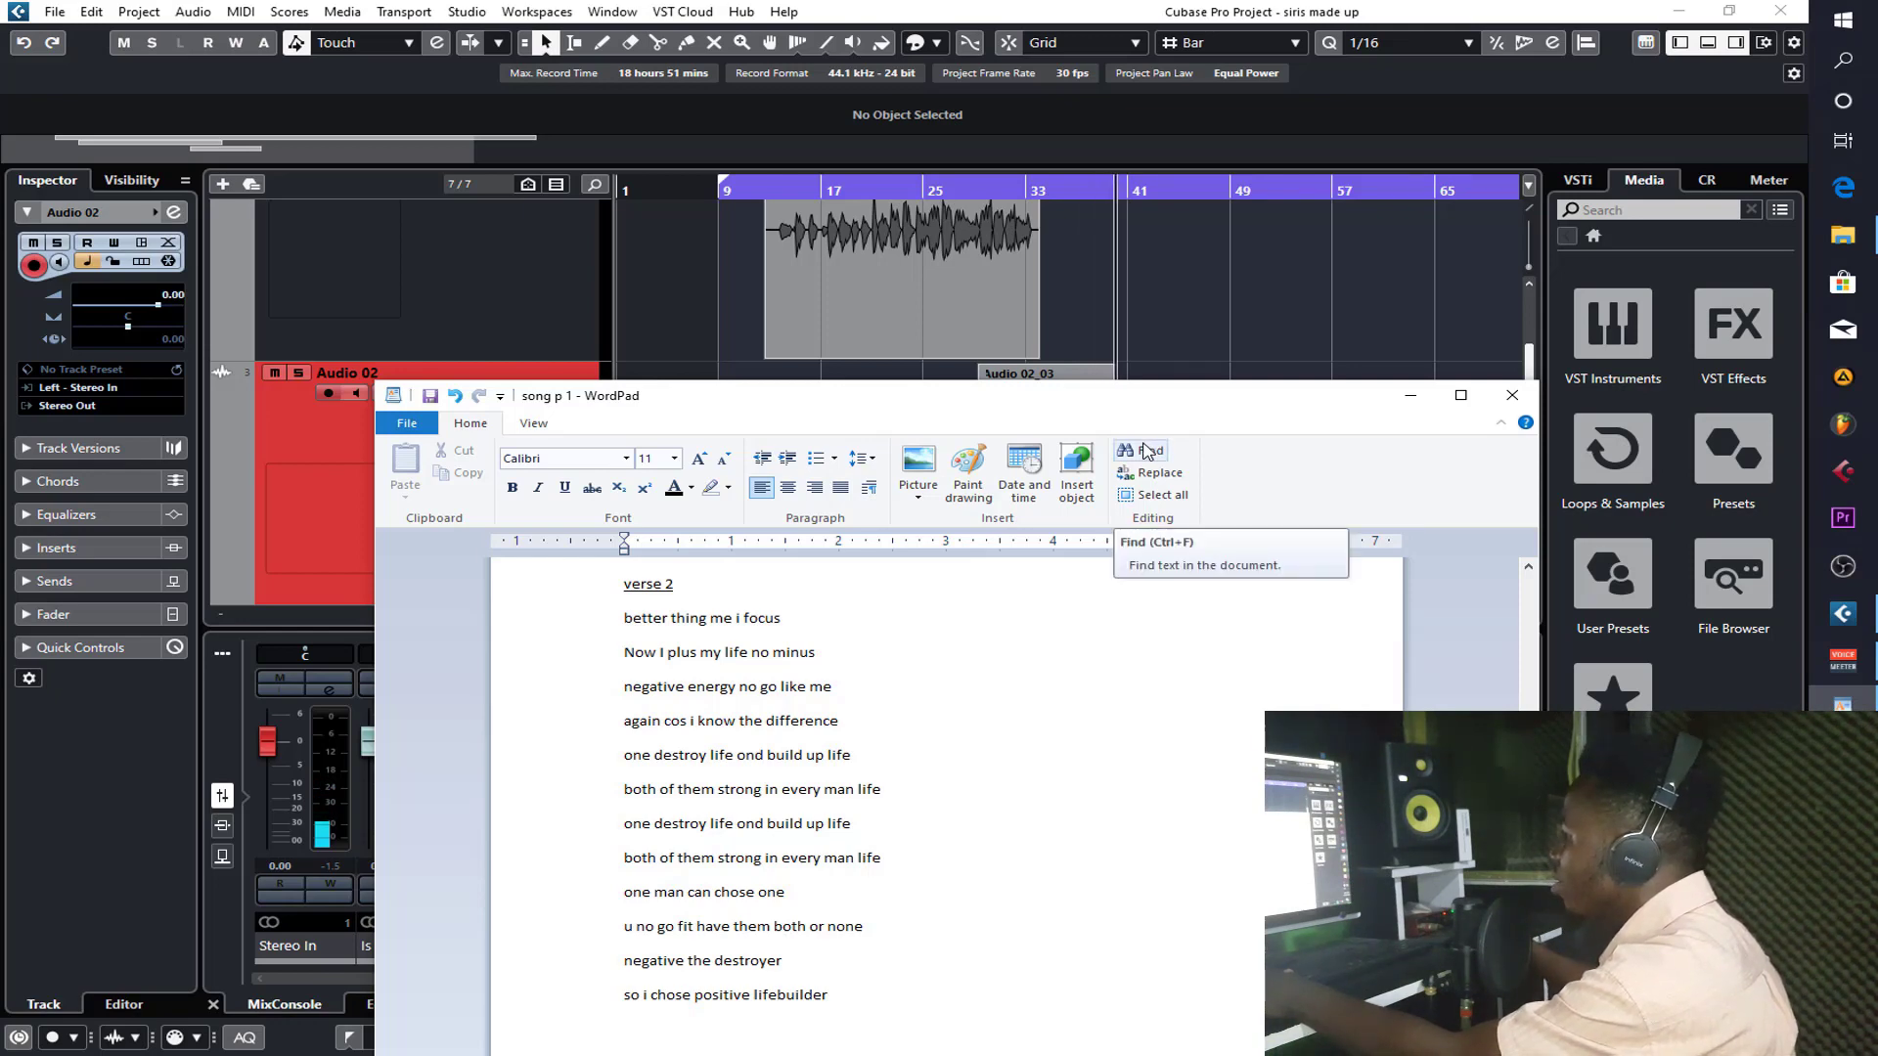
{"action": "key", "text": "alt+Tab"}
{"action": "left_click_drag", "start_coordinate": [1074, 512], "coordinate": [1070, 519]}
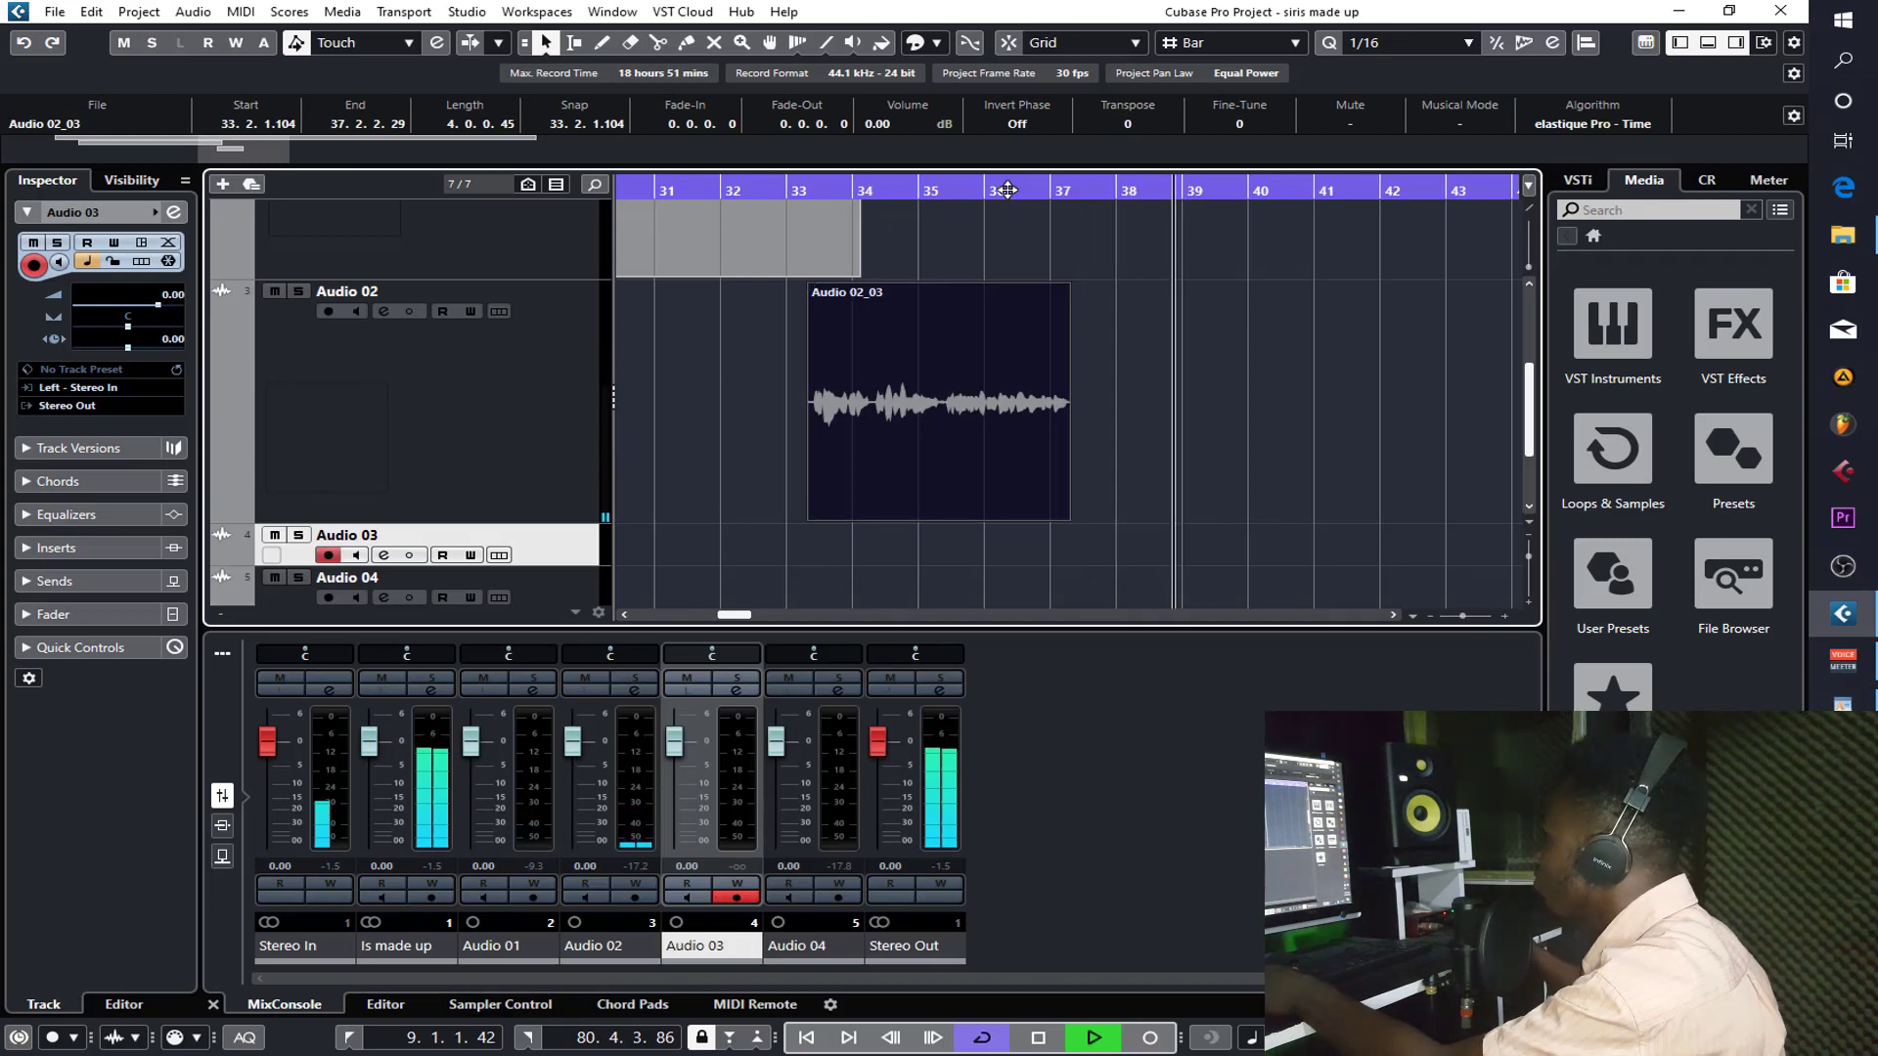
- Record the next vocal line on the Audio 03 track from about bar 36 to bar 41, and bring up the WordPad lyrics
{"action": "left_click", "coordinate": [1005, 223]}
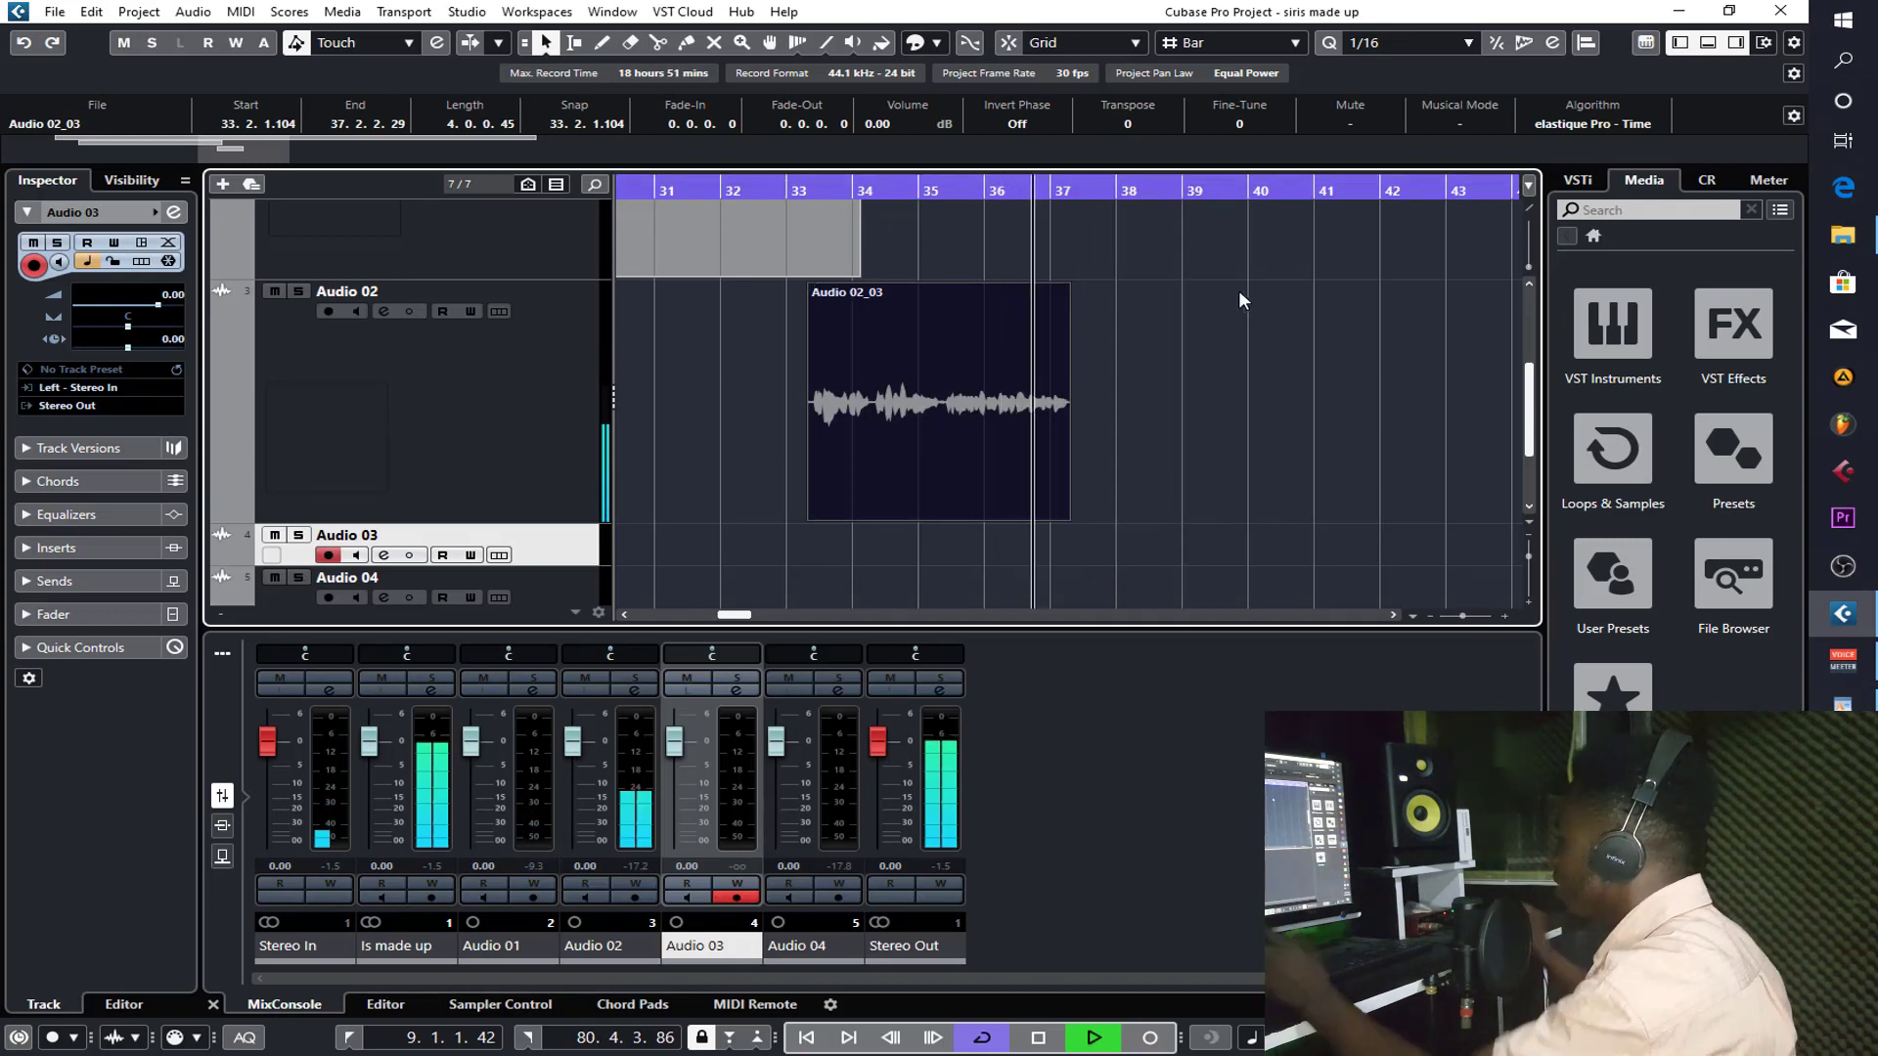
{"action": "key", "text": "KP_Multiply"}
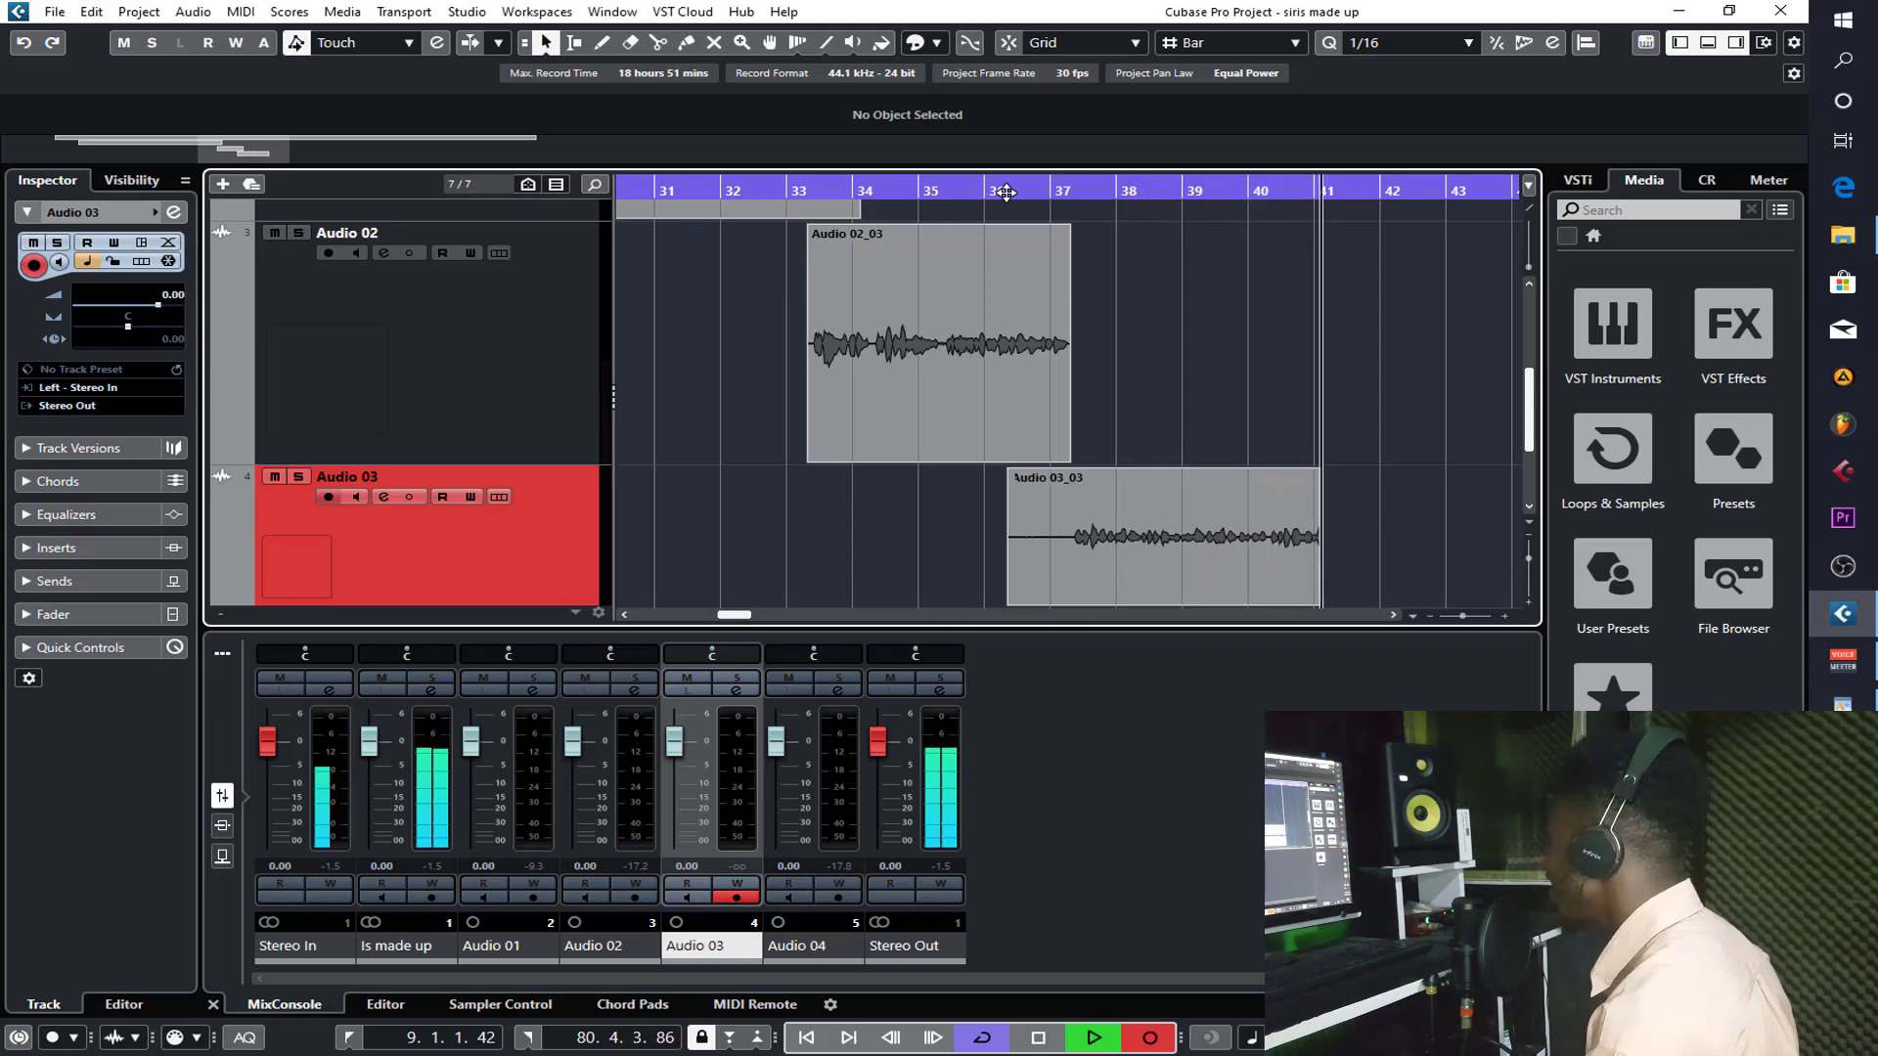
{"action": "key", "text": "alt+Tab"}
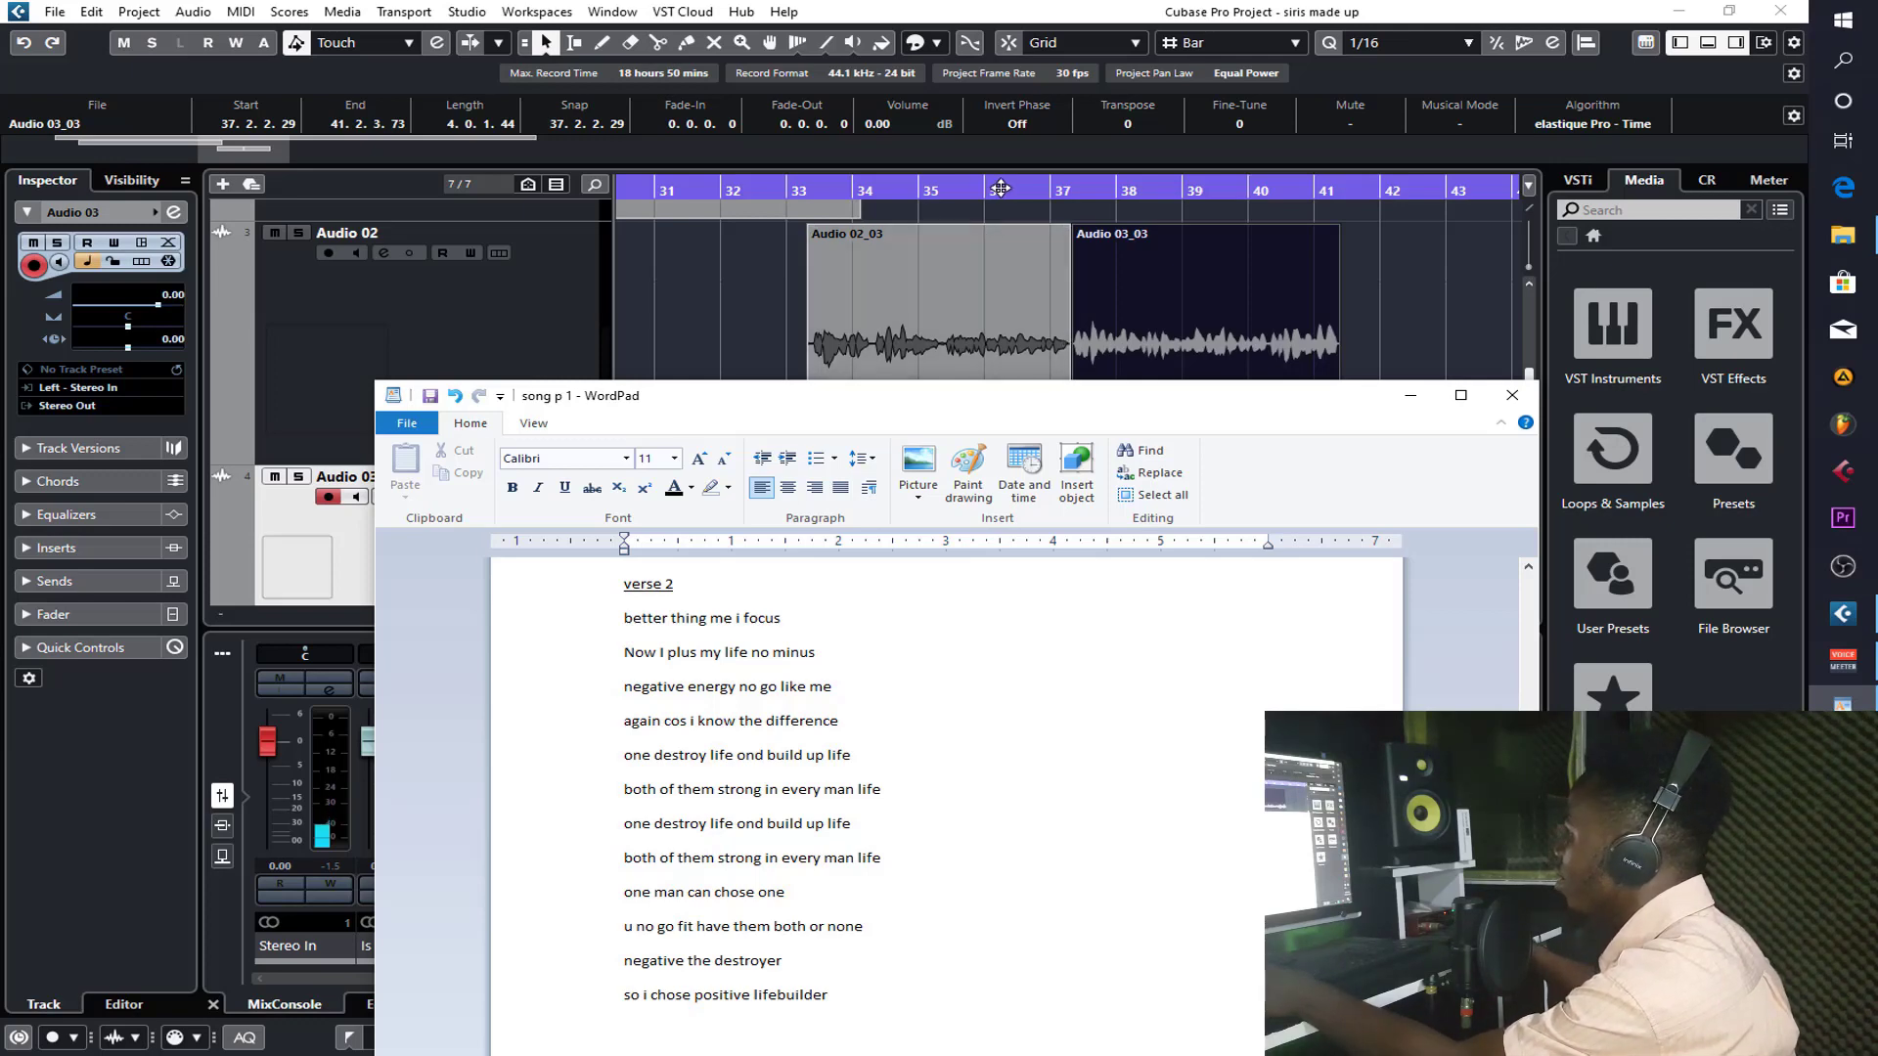
- Look over the recorded clips in Cubase, check the verse 2 lyrics in WordPad again, and return to the project
{"action": "left_click", "coordinate": [894, 366]}
{"action": "scroll", "coordinate": [728, 293], "scroll_direction": "up", "scroll_amount": 2}
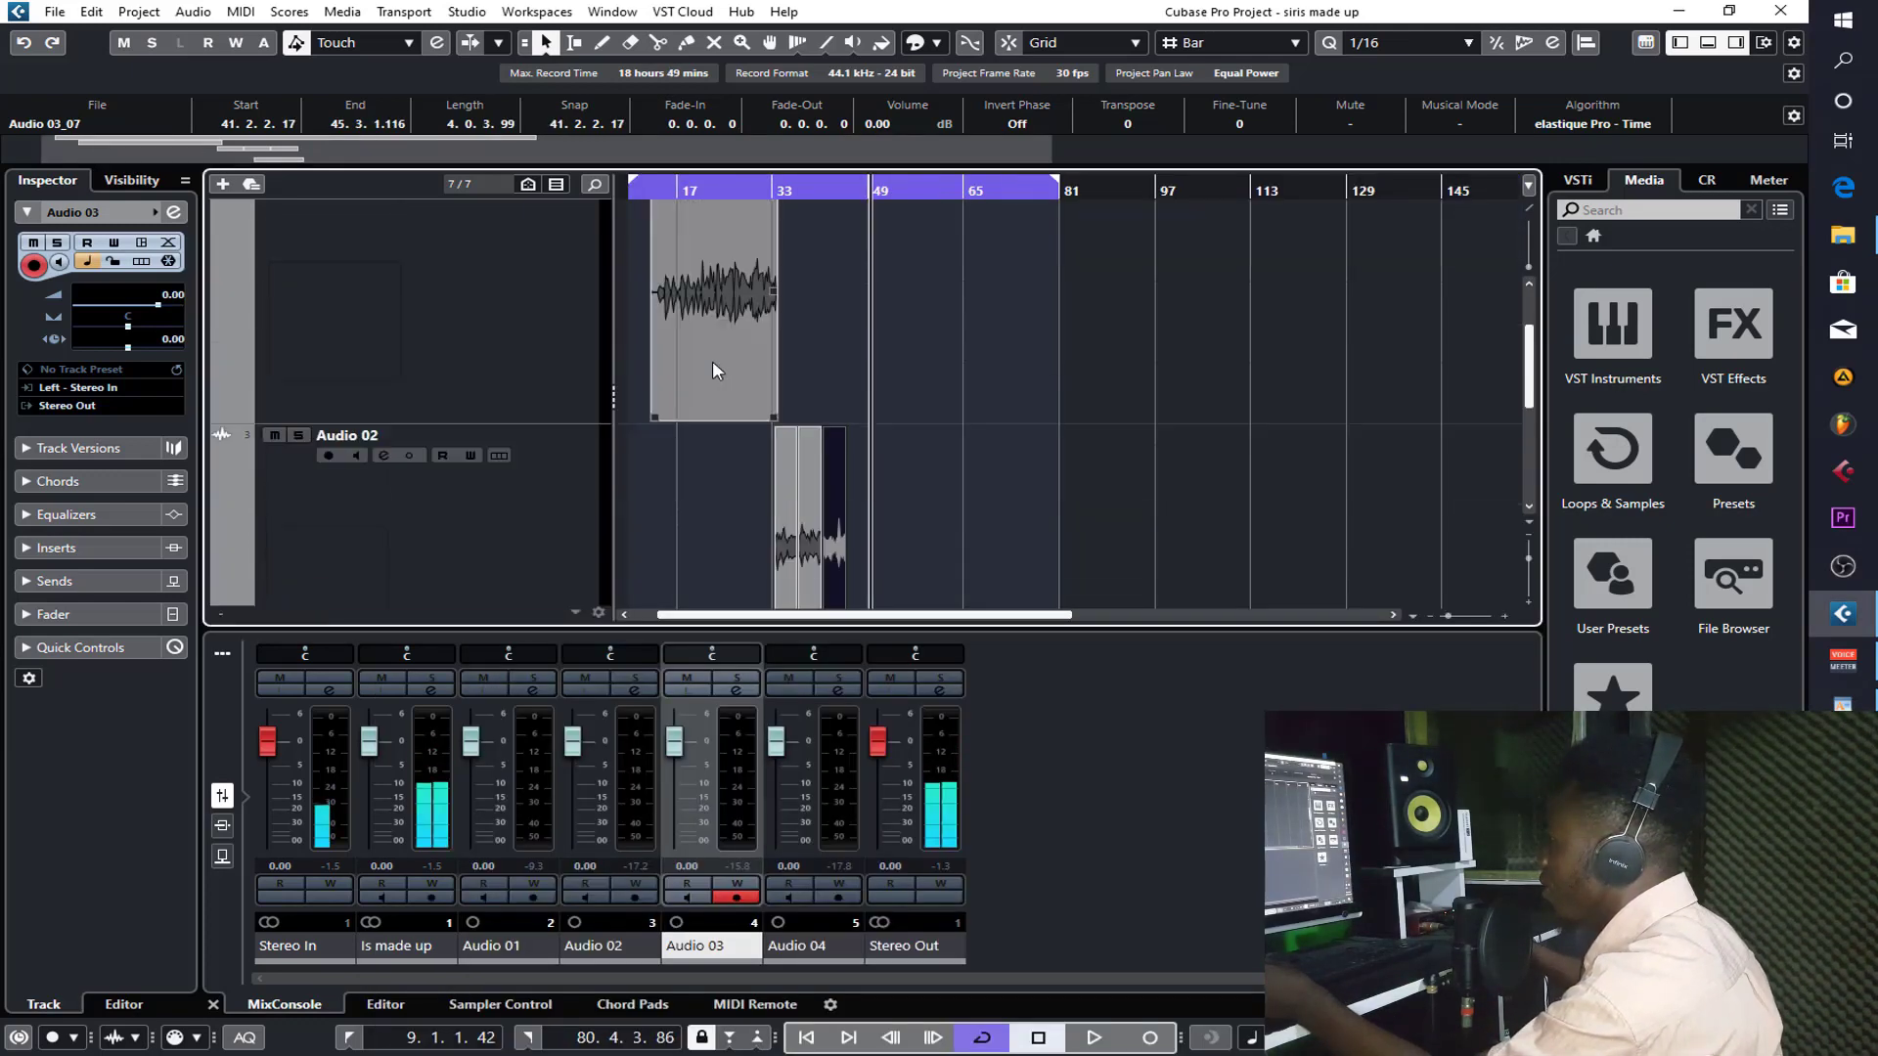
{"action": "scroll", "coordinate": [900, 168], "scroll_direction": "left", "scroll_amount": 2}
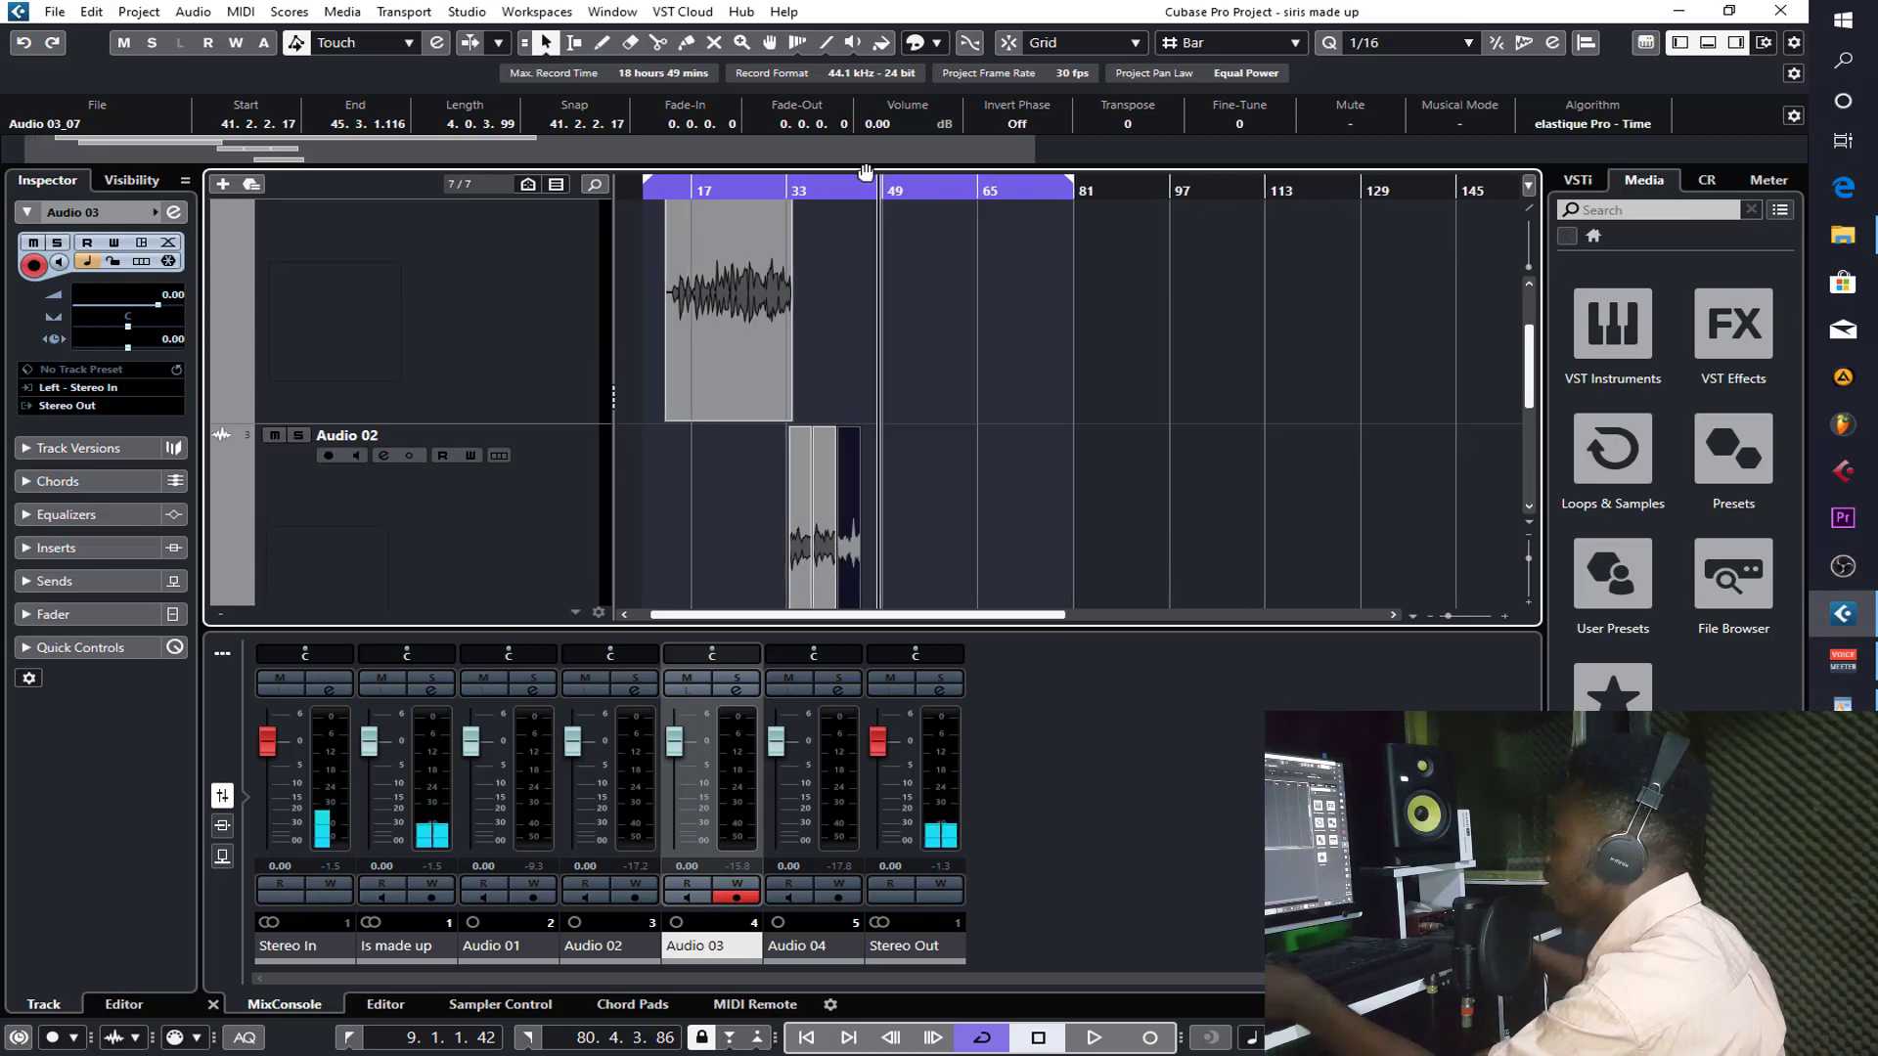
{"action": "left_click", "coordinate": [1843, 699]}
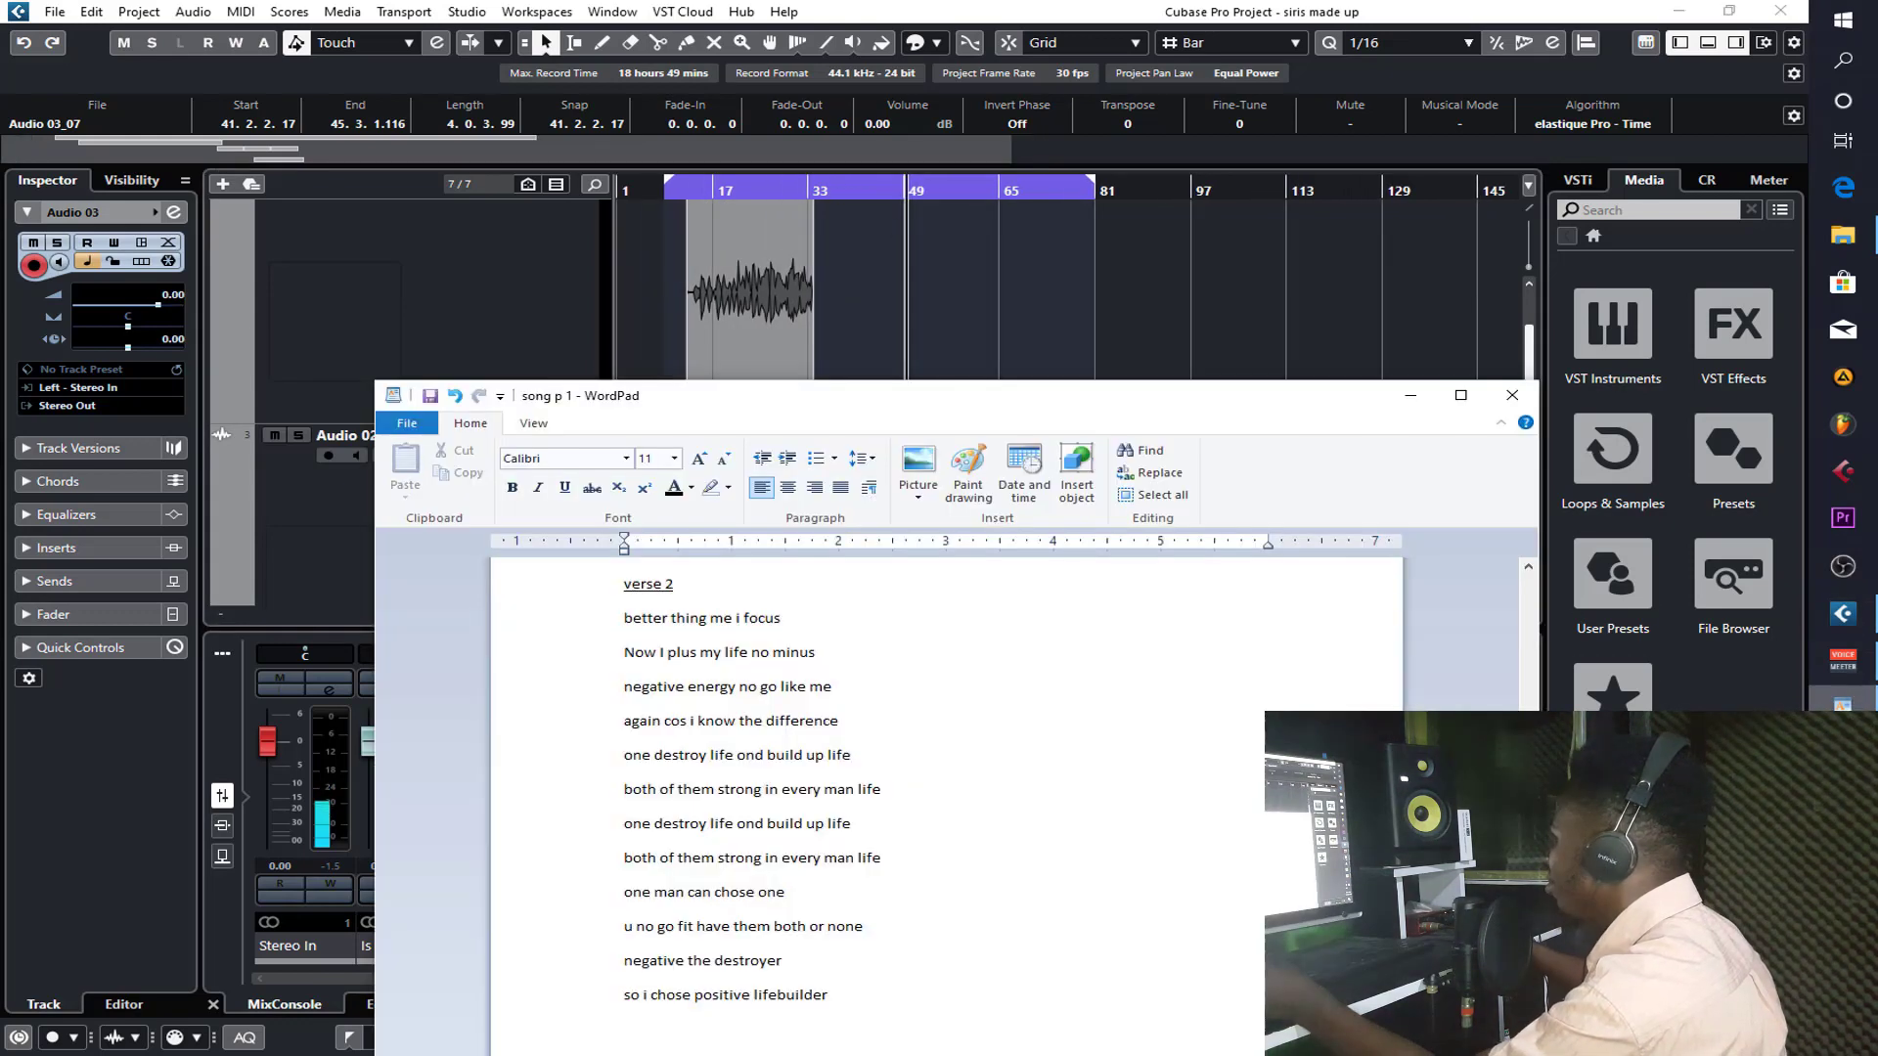
{"action": "left_click", "coordinate": [1411, 395]}
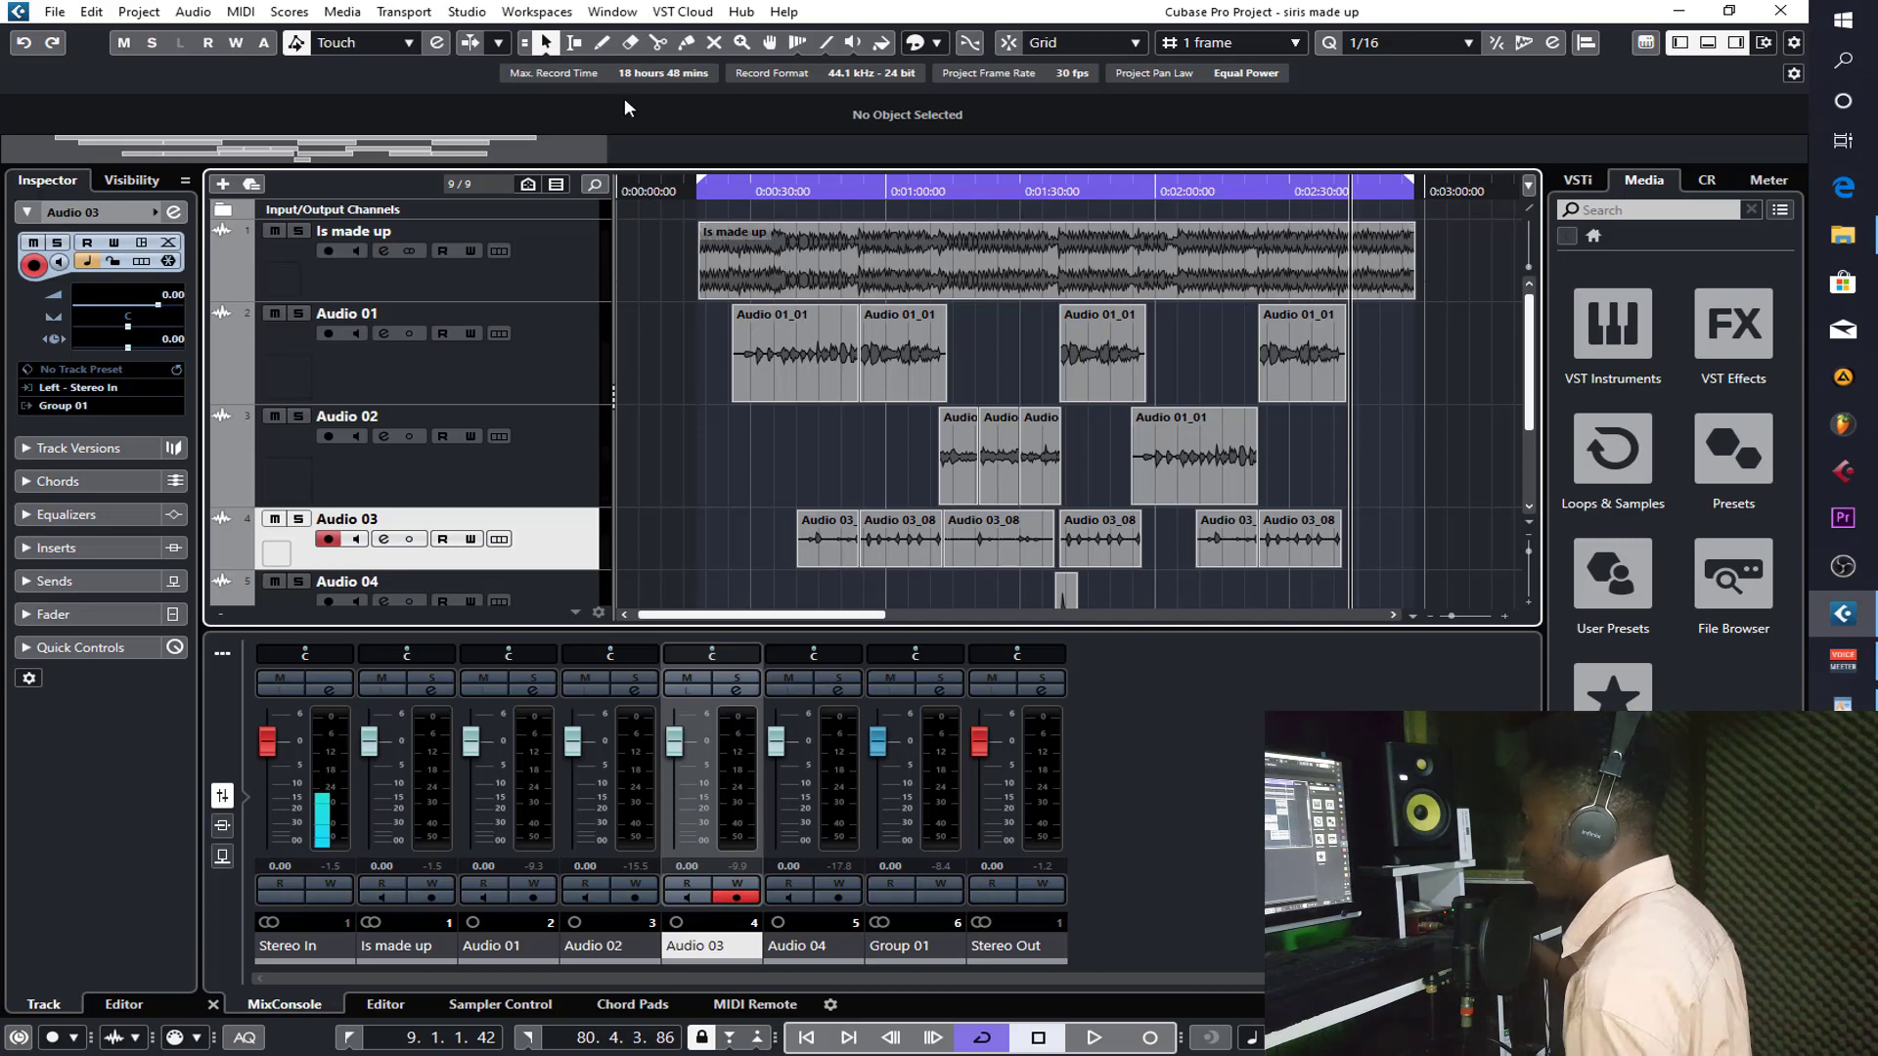
- Switch the studio's ASIO driver to Voicemeeter Virtual ASIO and apply the audio system setup
{"action": "left_click", "coordinate": [465, 12]}
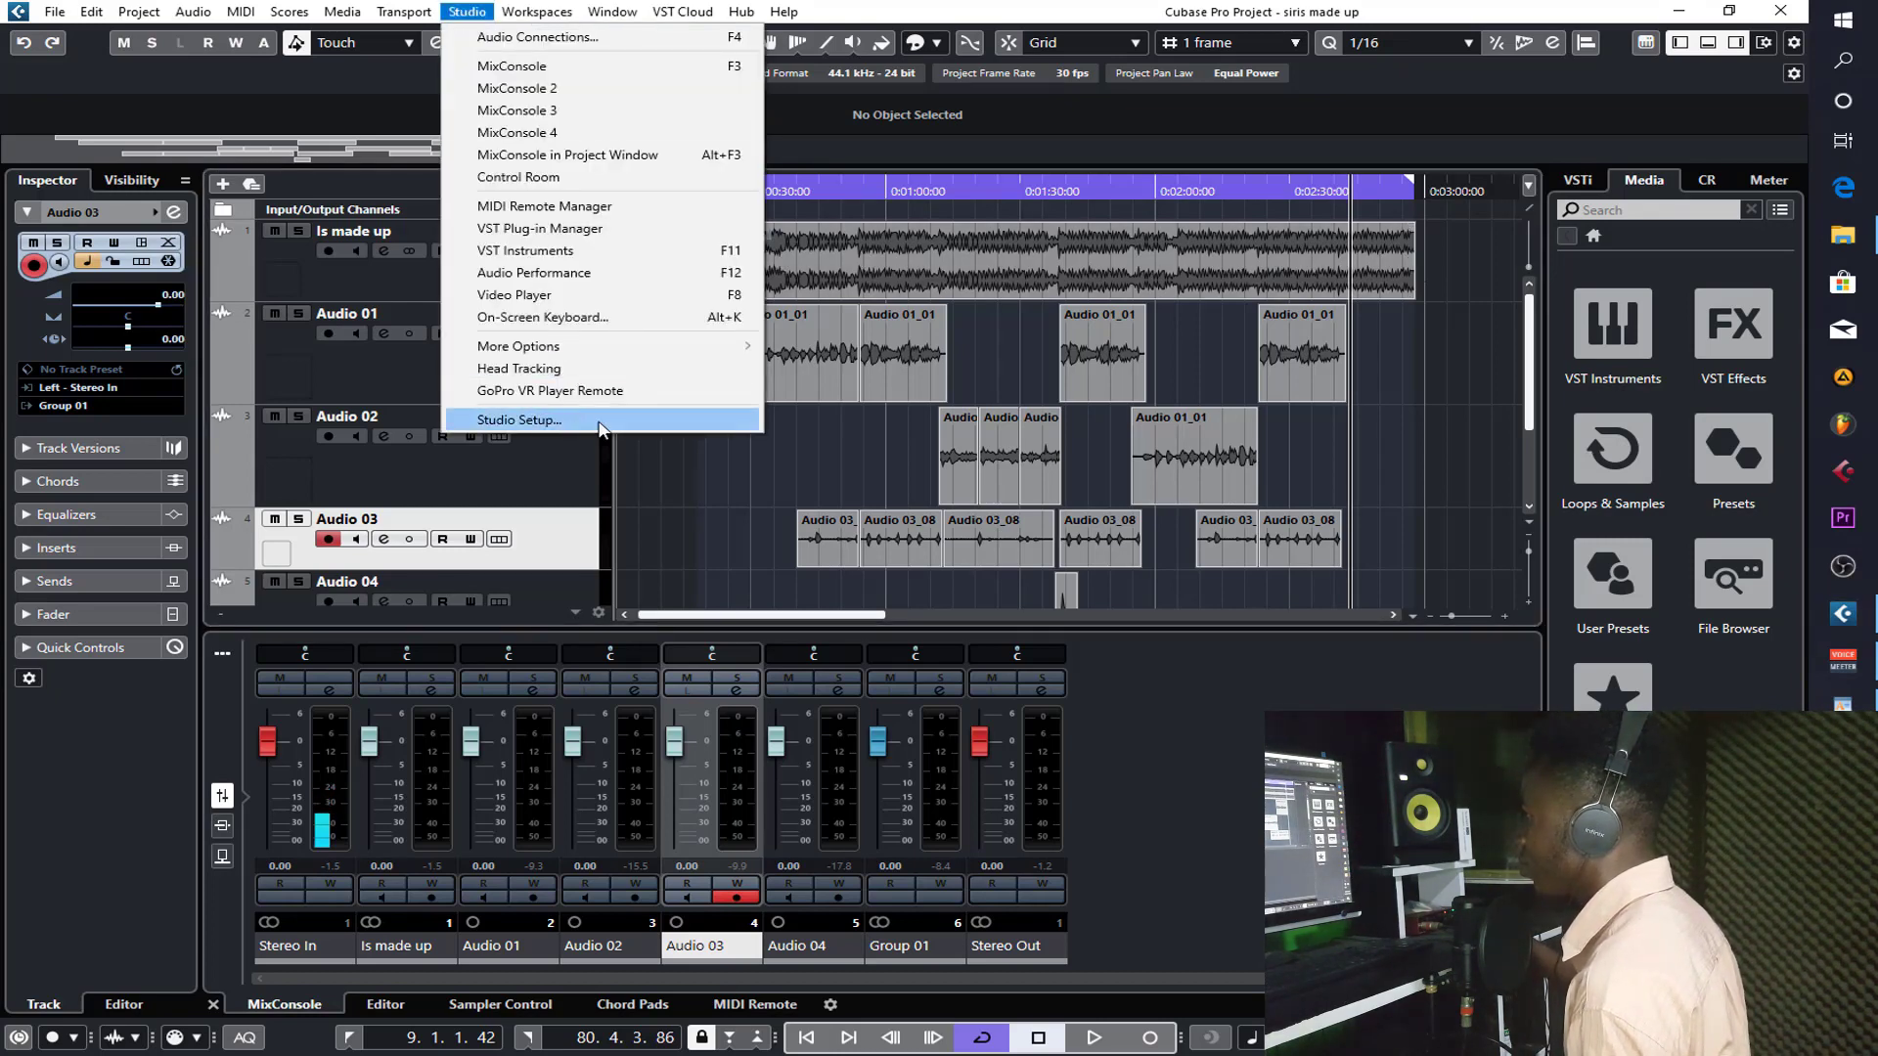
{"action": "left_click", "coordinate": [648, 427]}
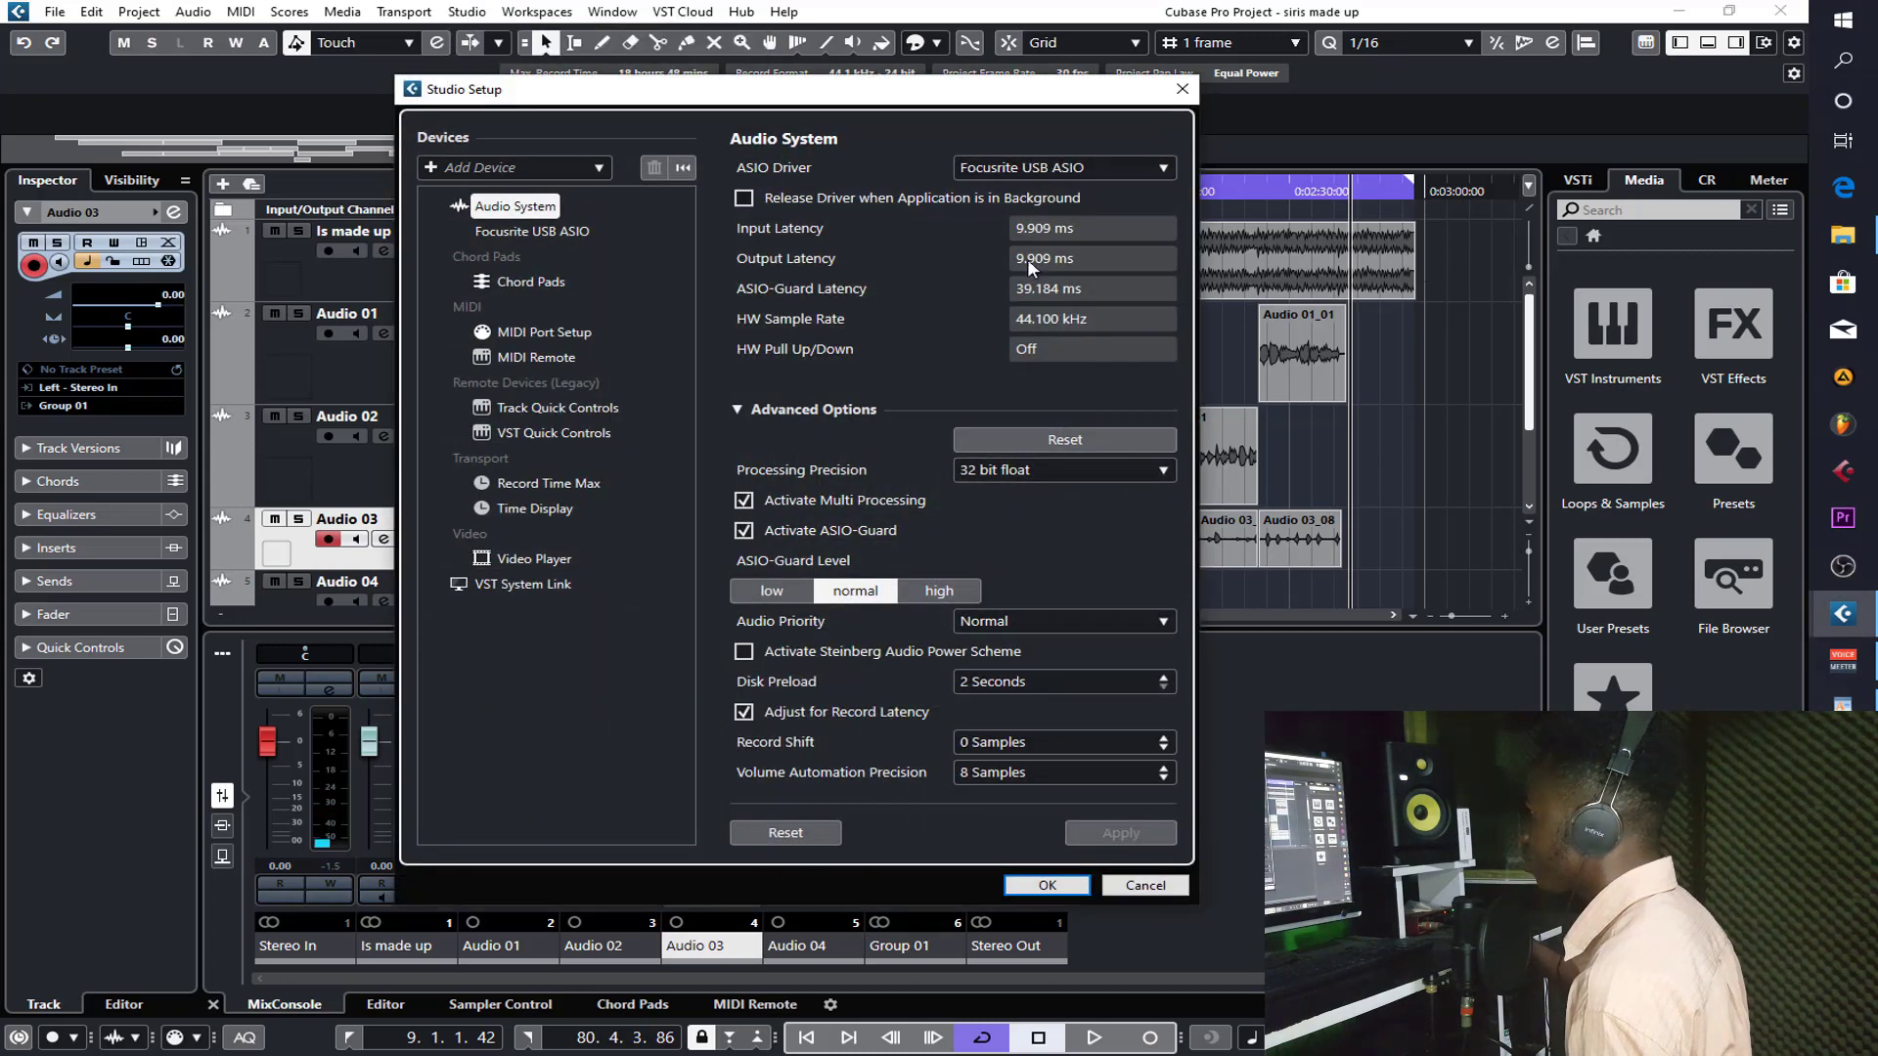
{"action": "left_click", "coordinate": [1042, 168]}
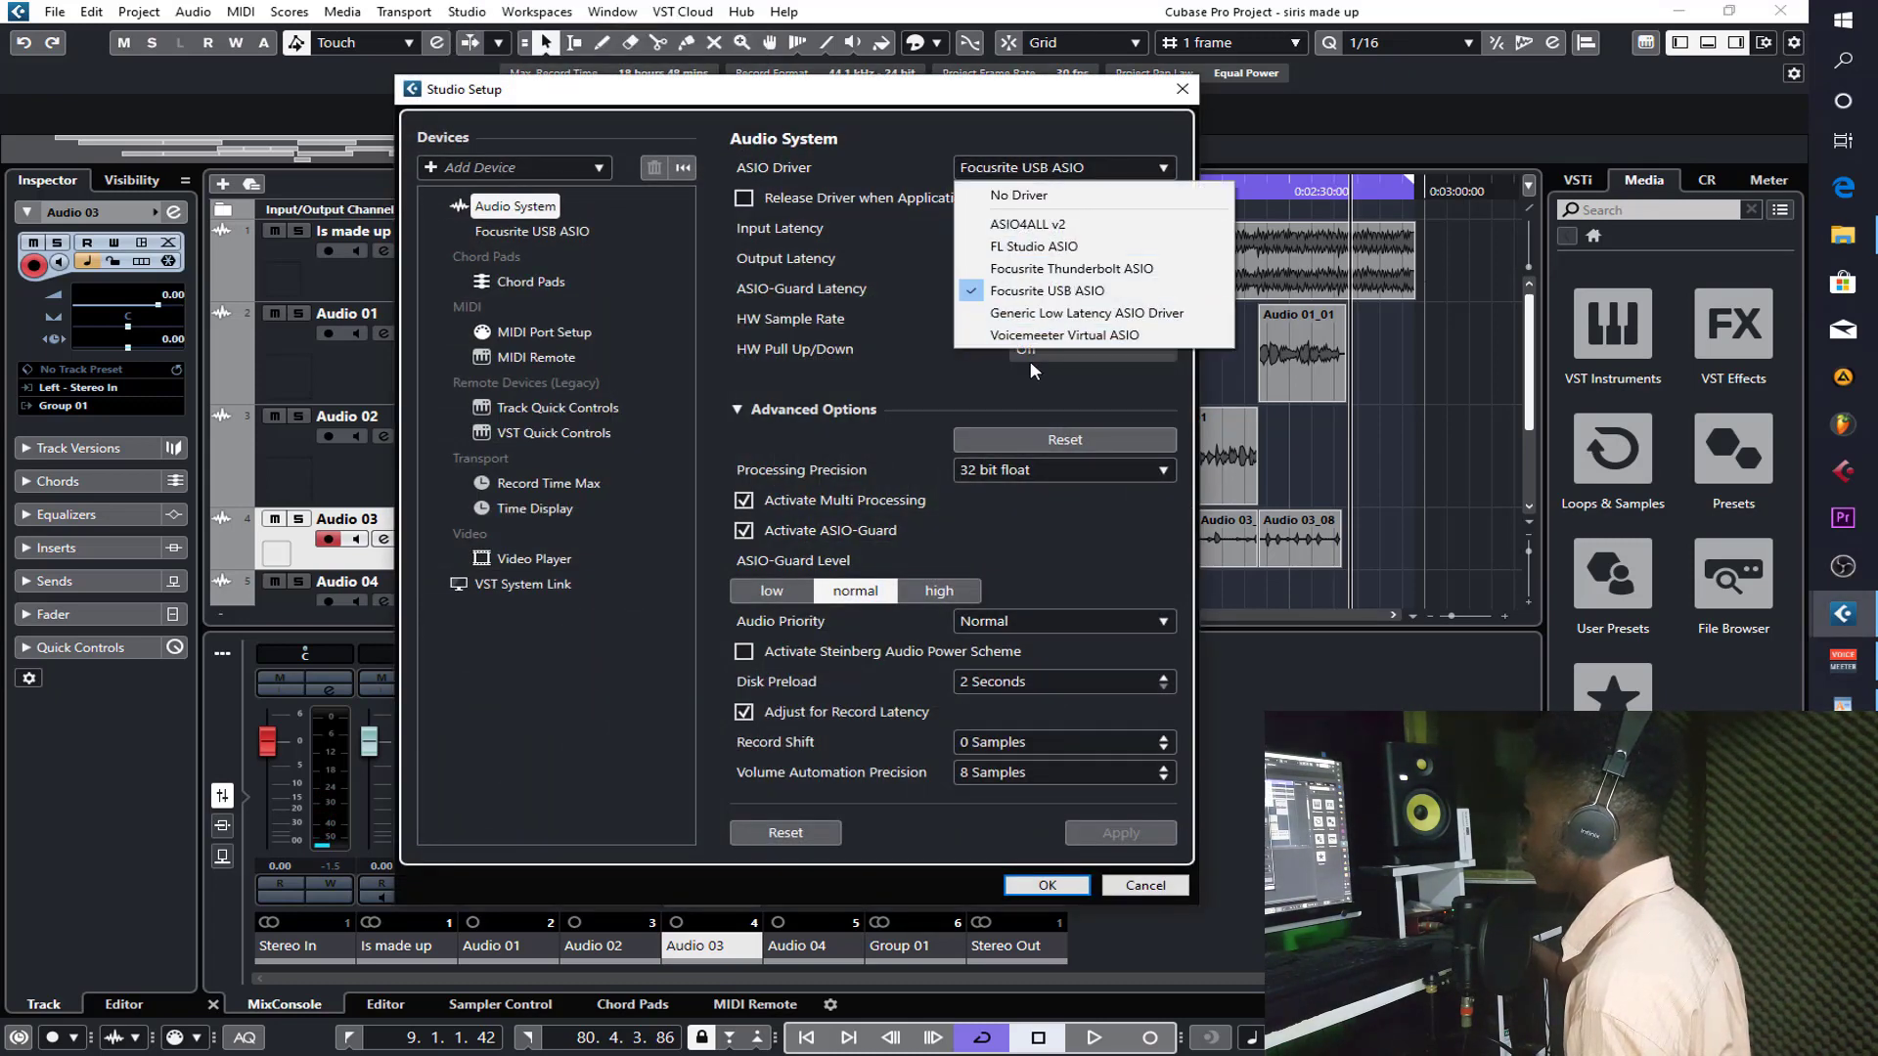
{"action": "left_click", "coordinate": [1033, 335]}
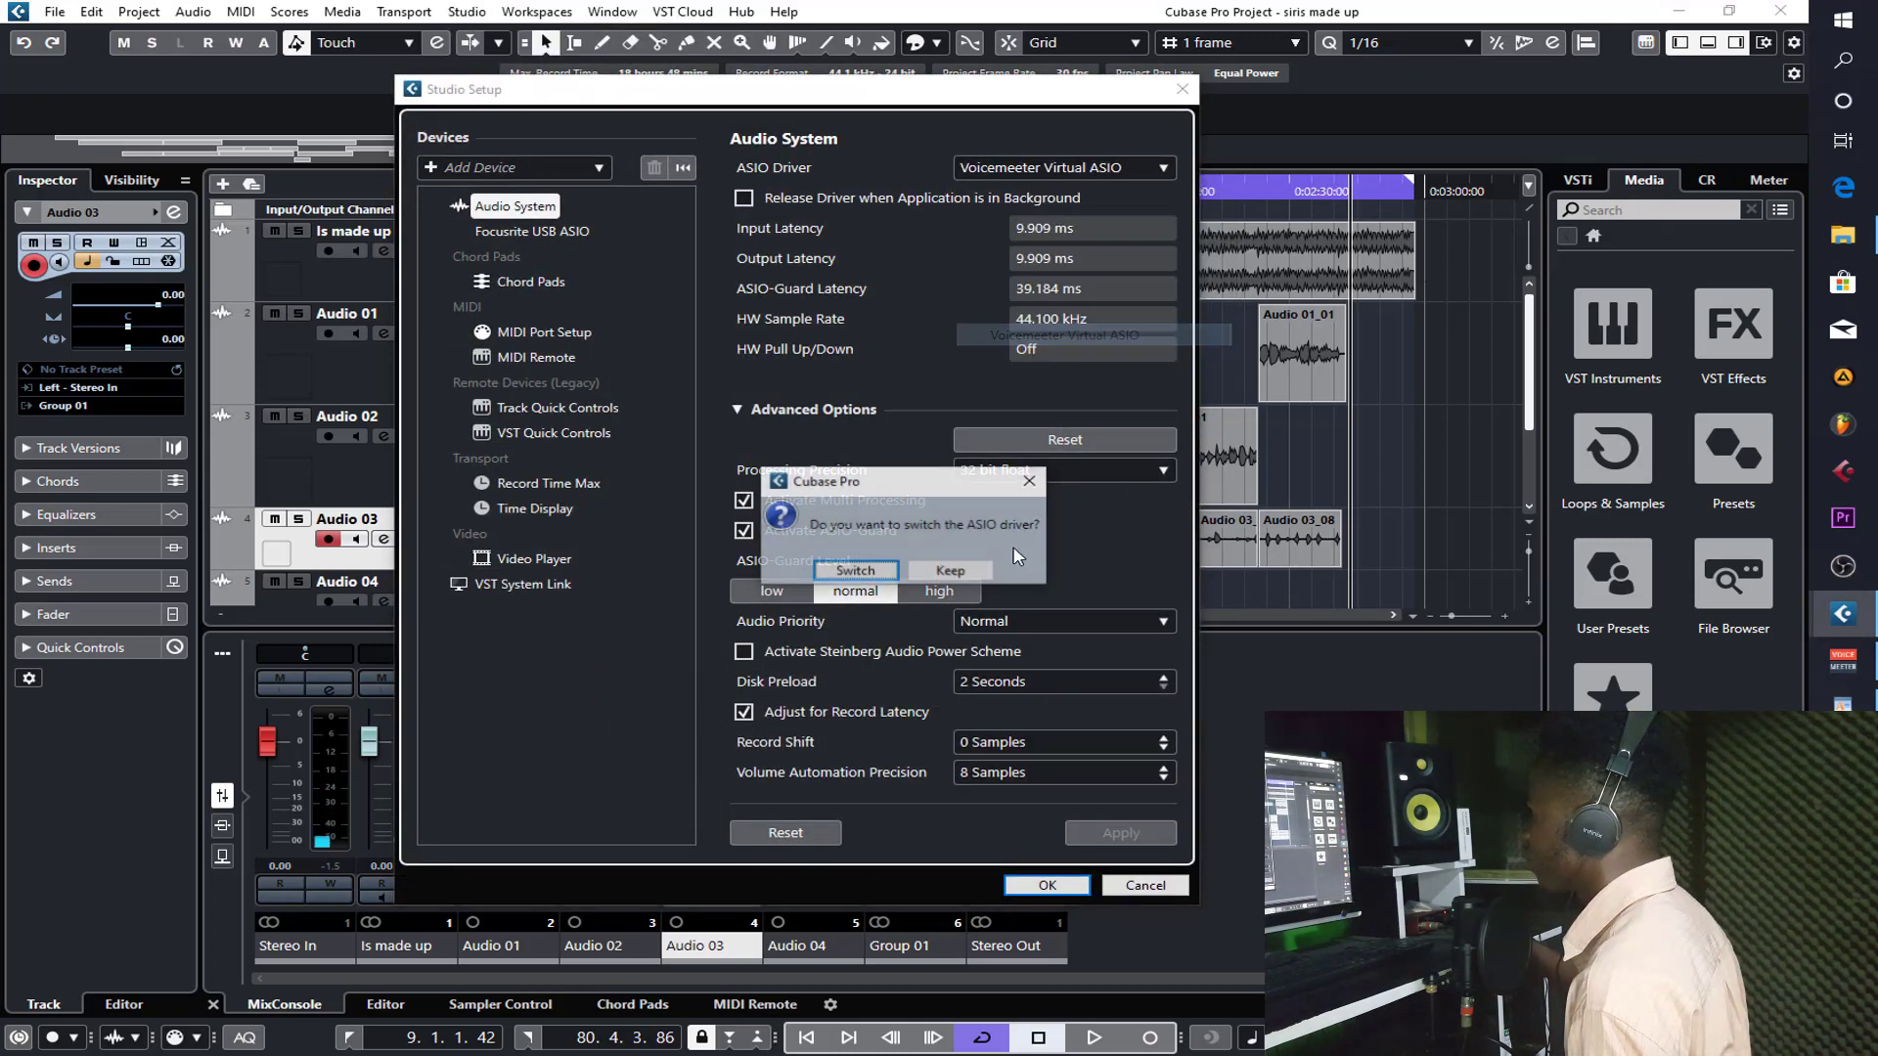
{"action": "left_click", "coordinate": [855, 571]}
{"action": "left_click", "coordinate": [1046, 885]}
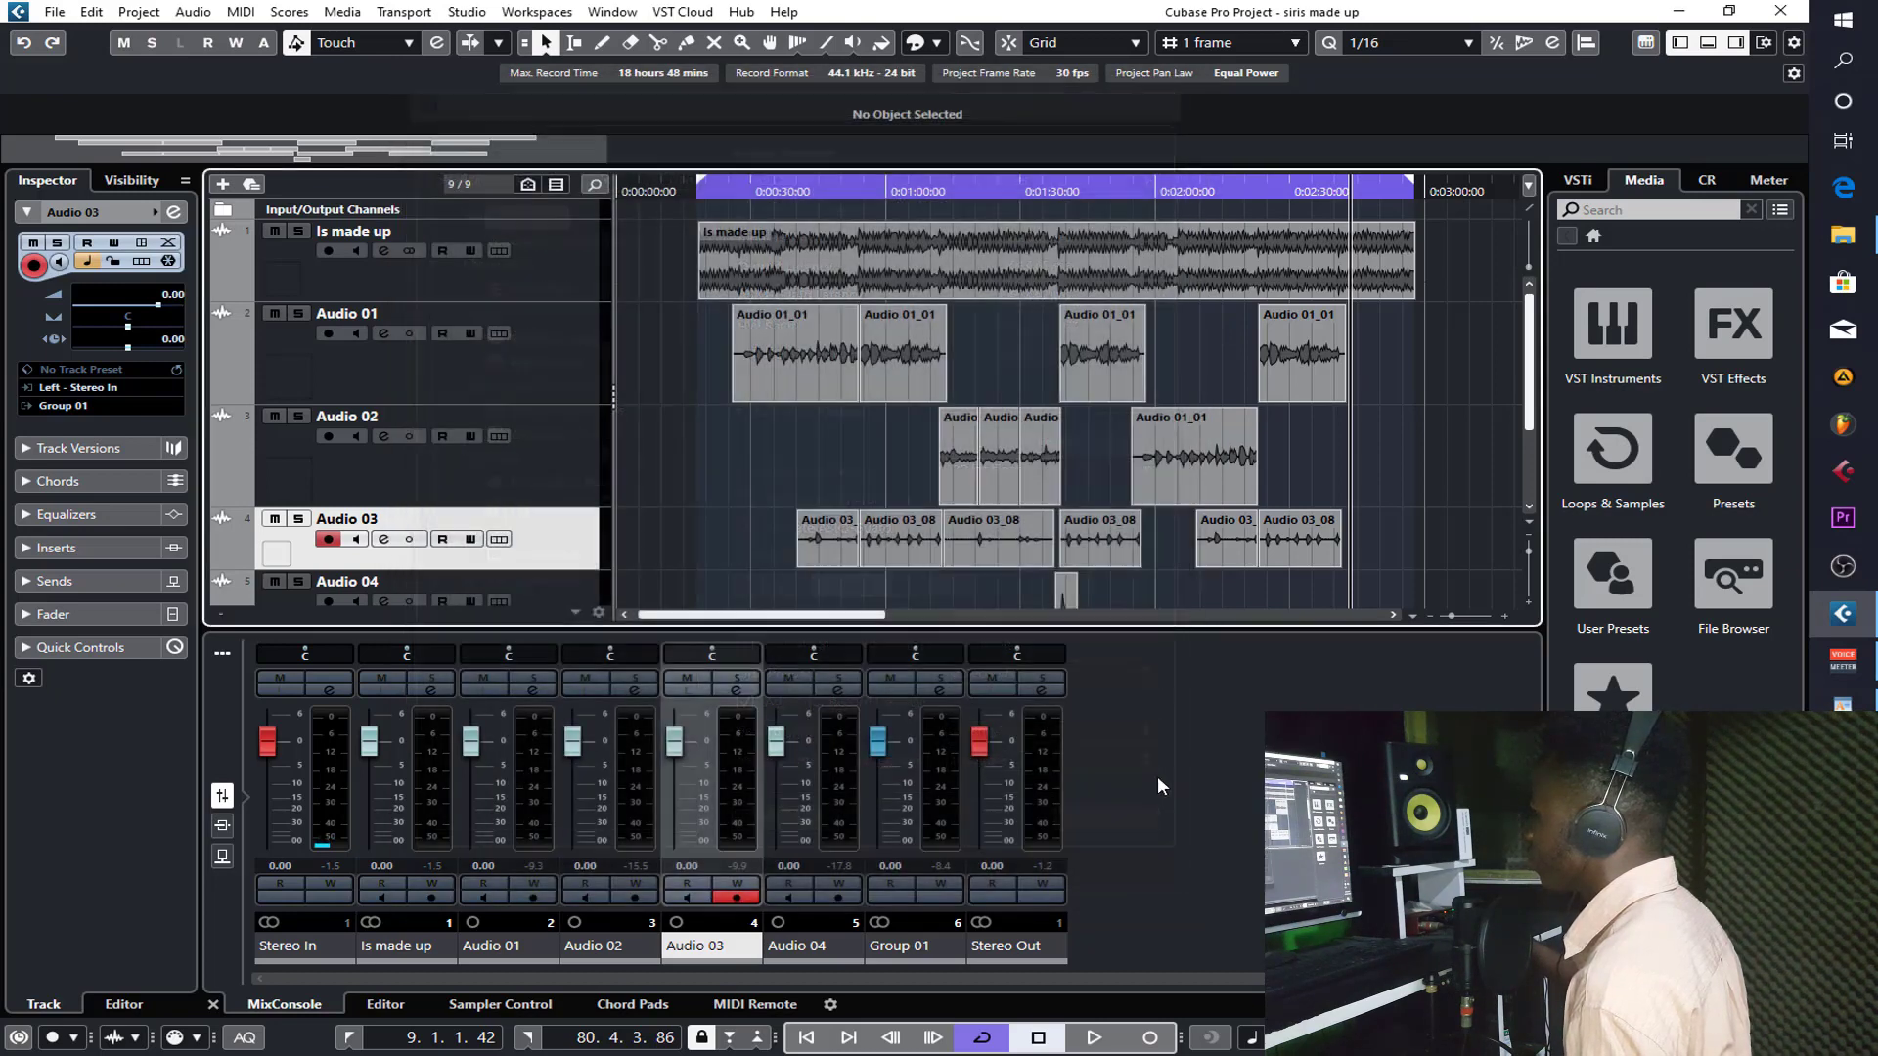
- Play the arranged song back from about 0:00:36 to audition the vocals over the beat, and stop playback
{"action": "left_click", "coordinate": [812, 185]}
{"action": "key", "text": "space"}
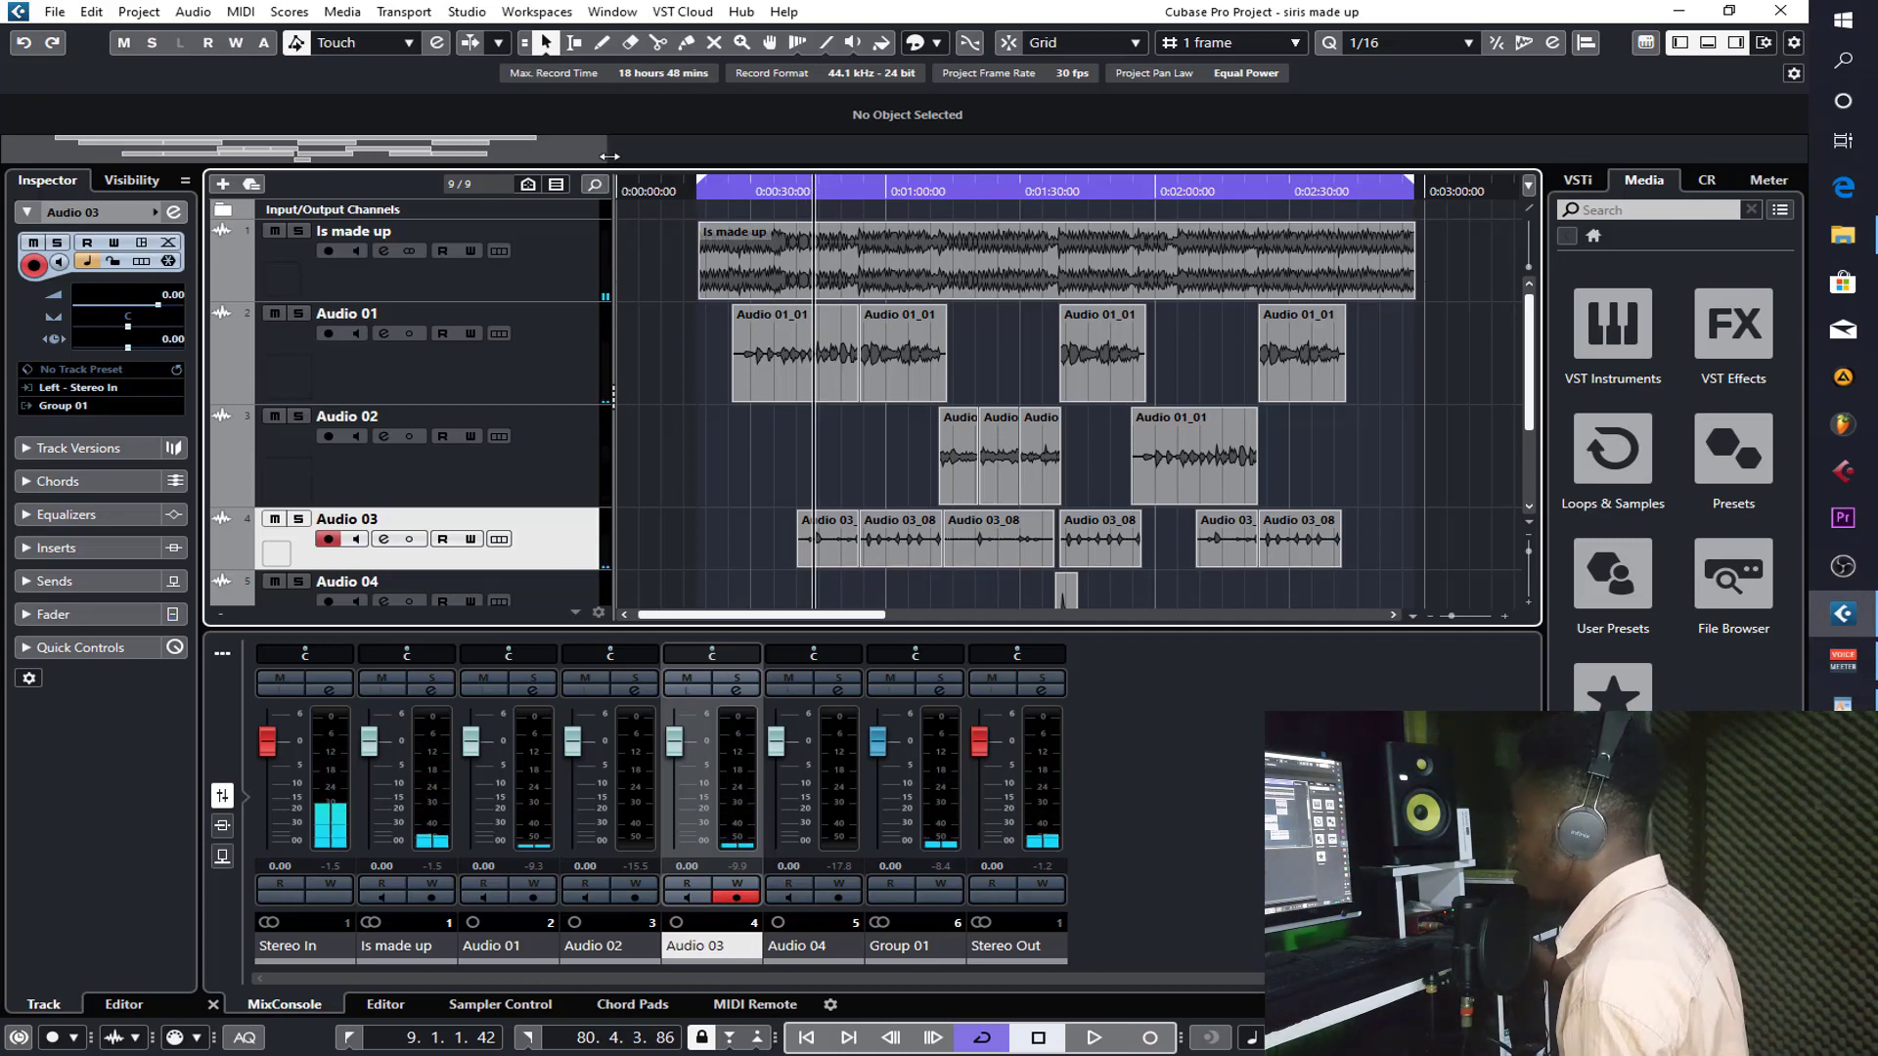
{"action": "left_click_drag", "start_coordinate": [608, 157], "coordinate": [556, 159]}
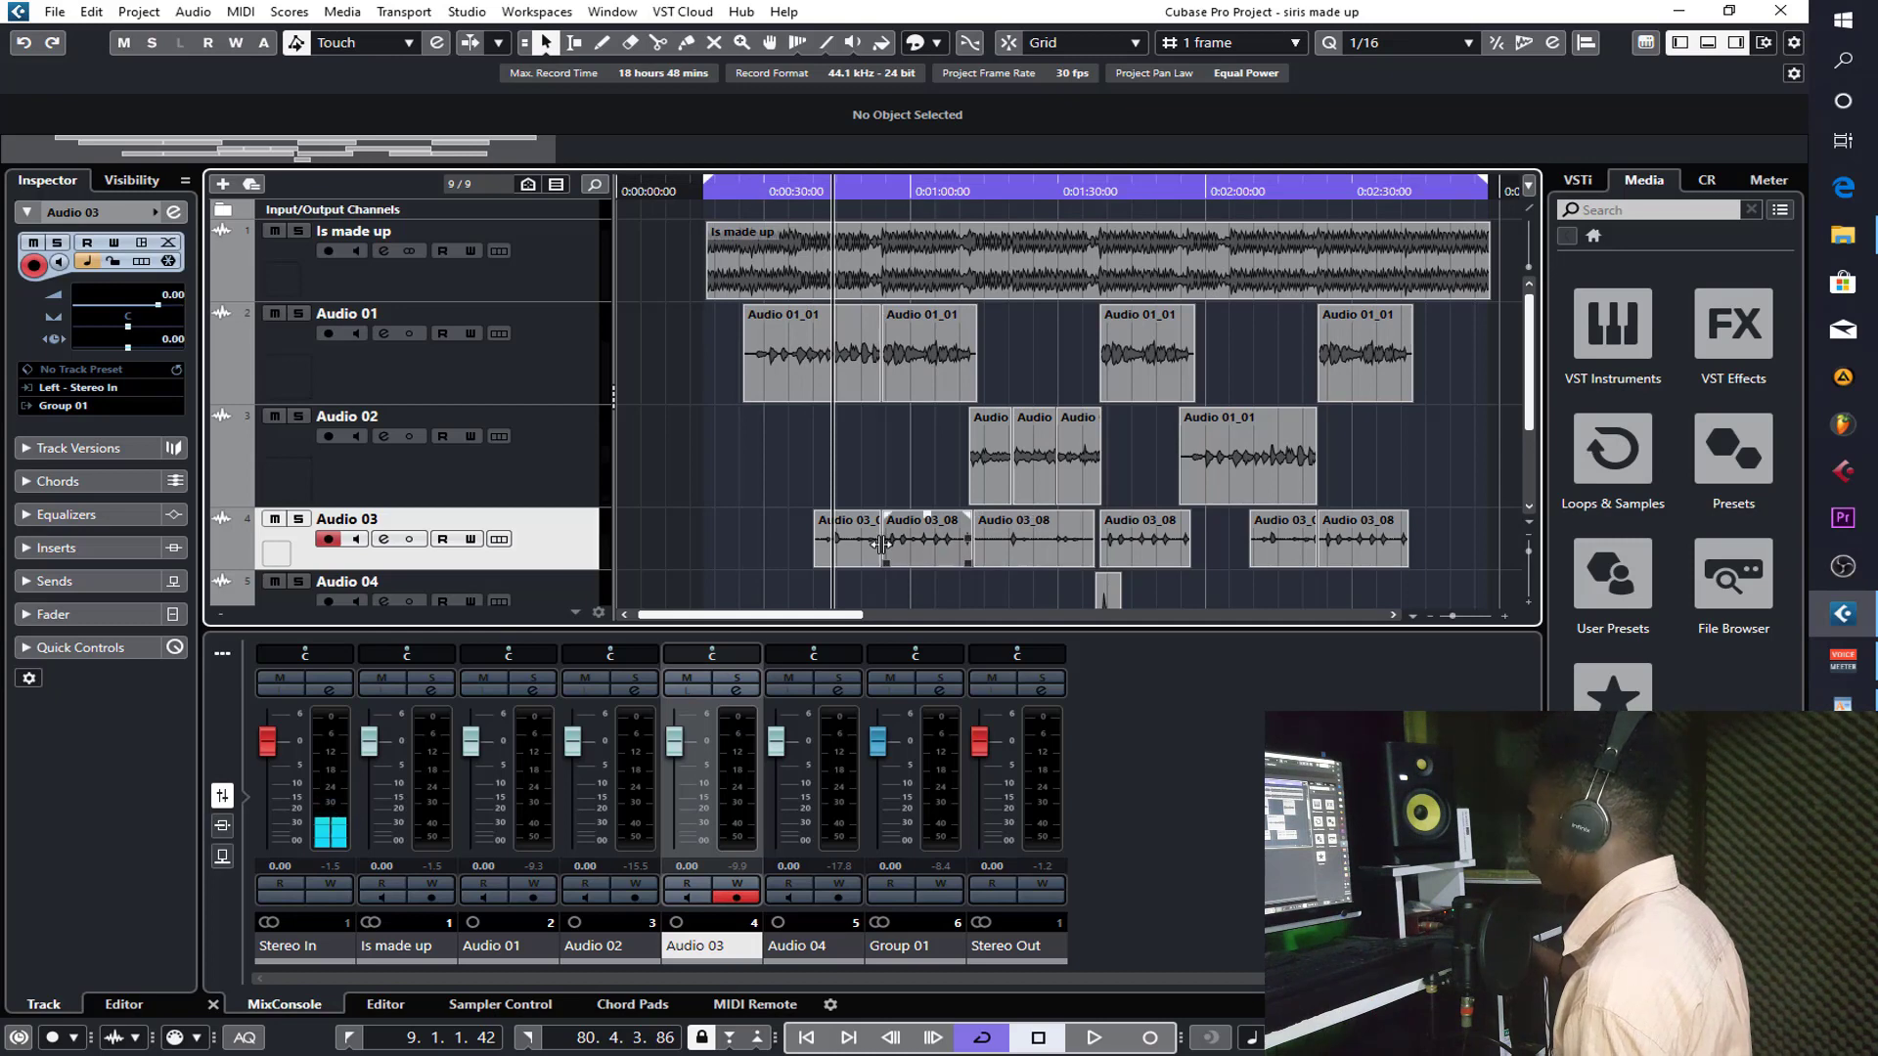
{"action": "left_click", "coordinate": [796, 192]}
{"action": "key", "text": "space"}
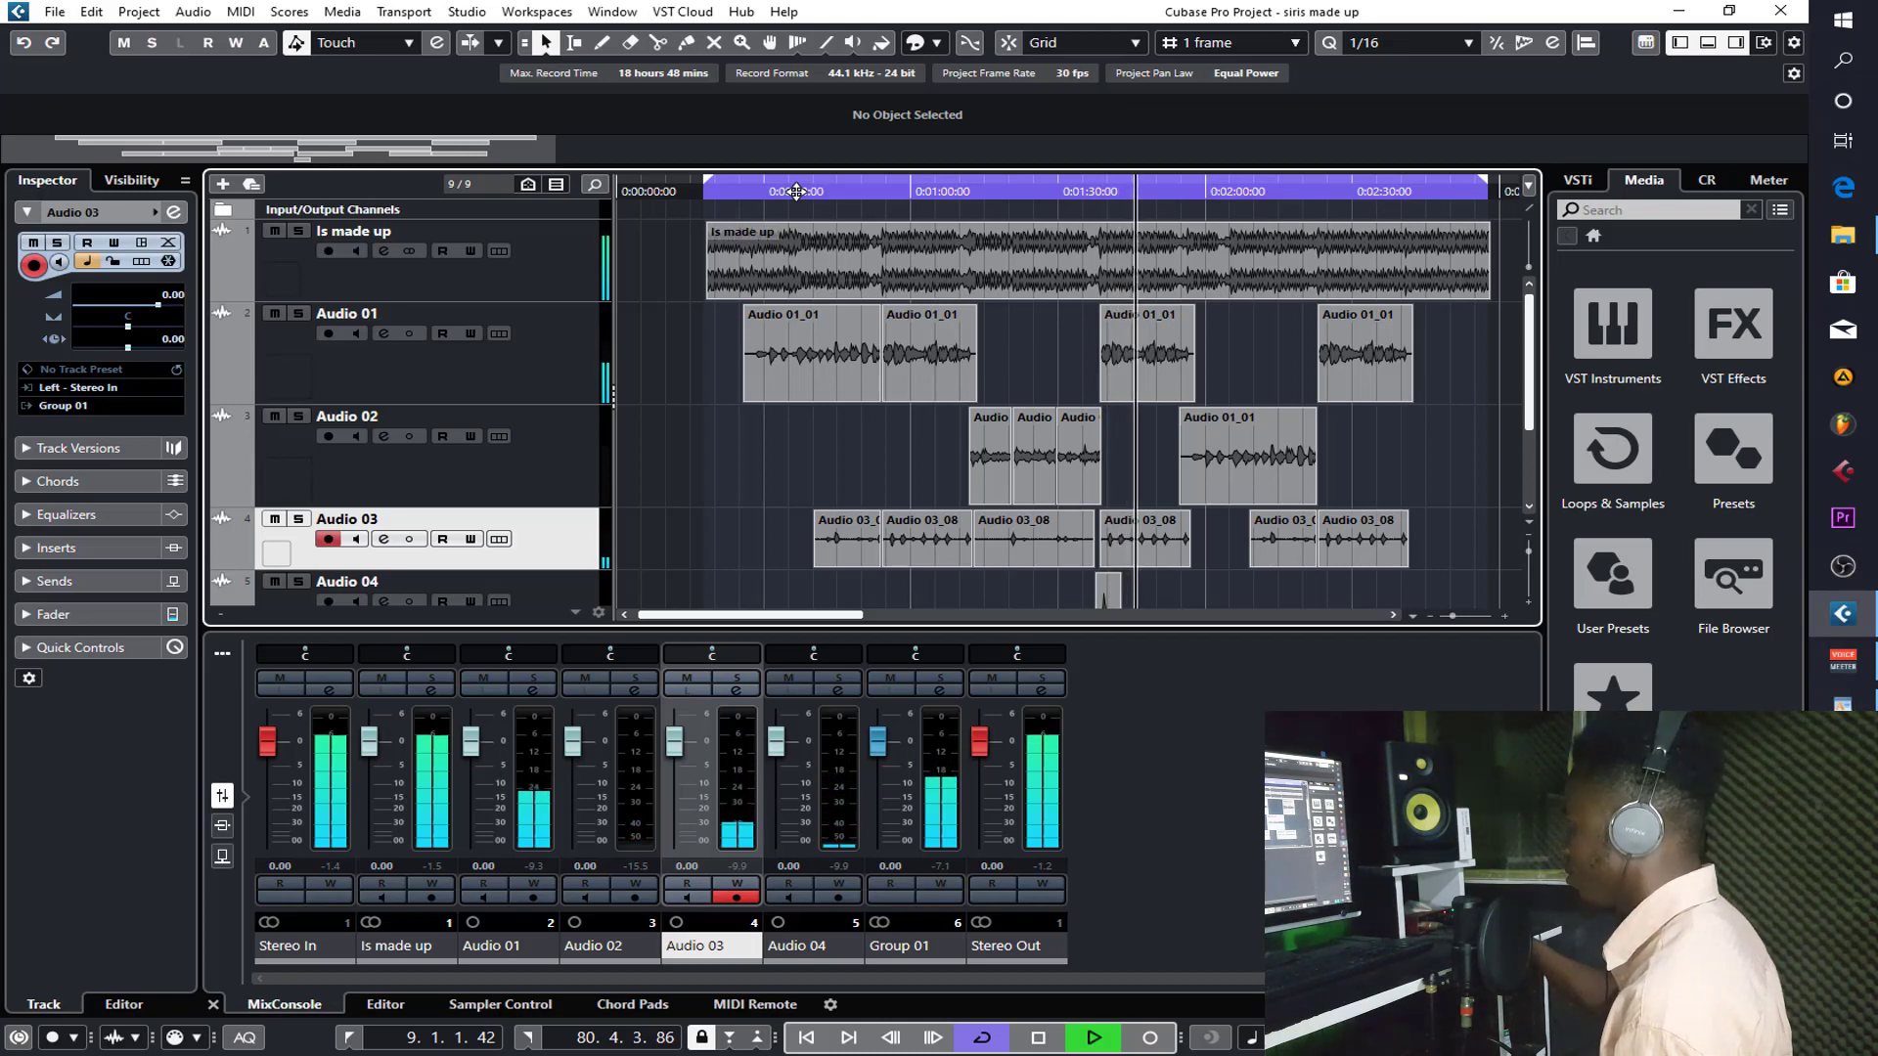
{"action": "key", "text": "space"}
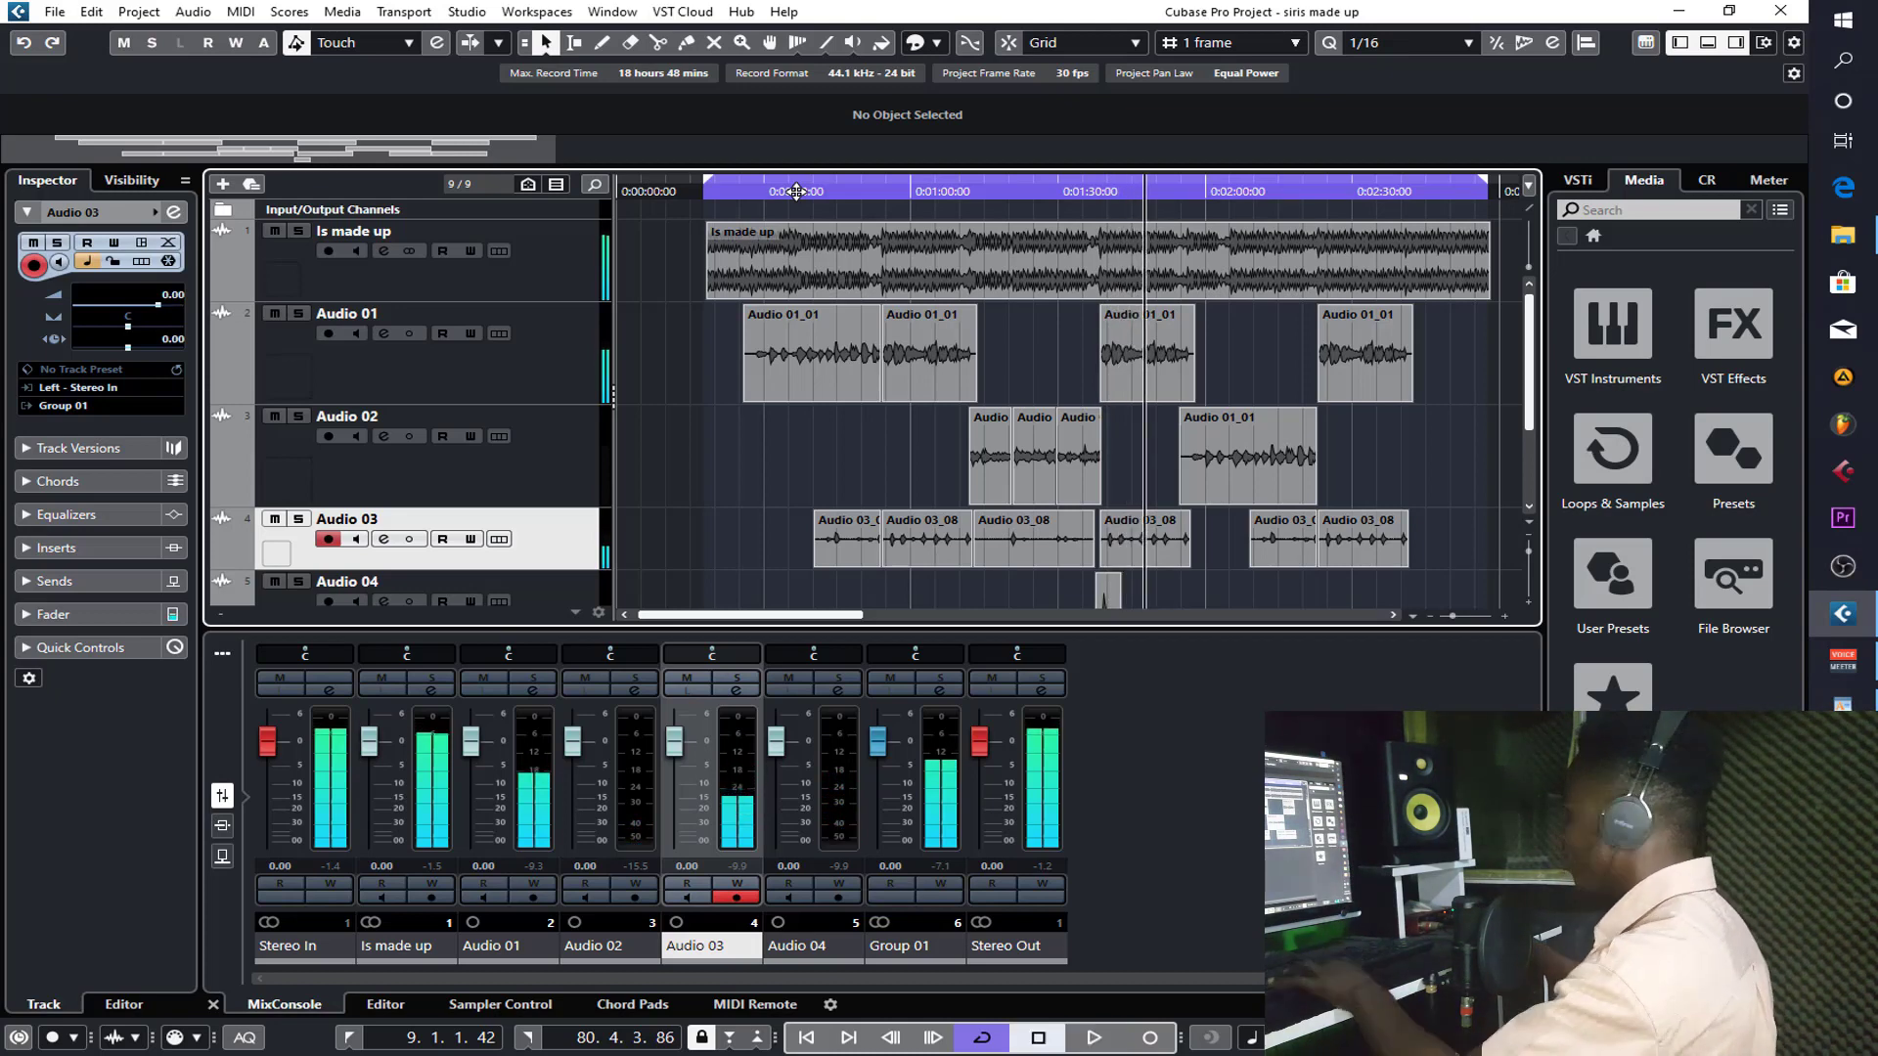